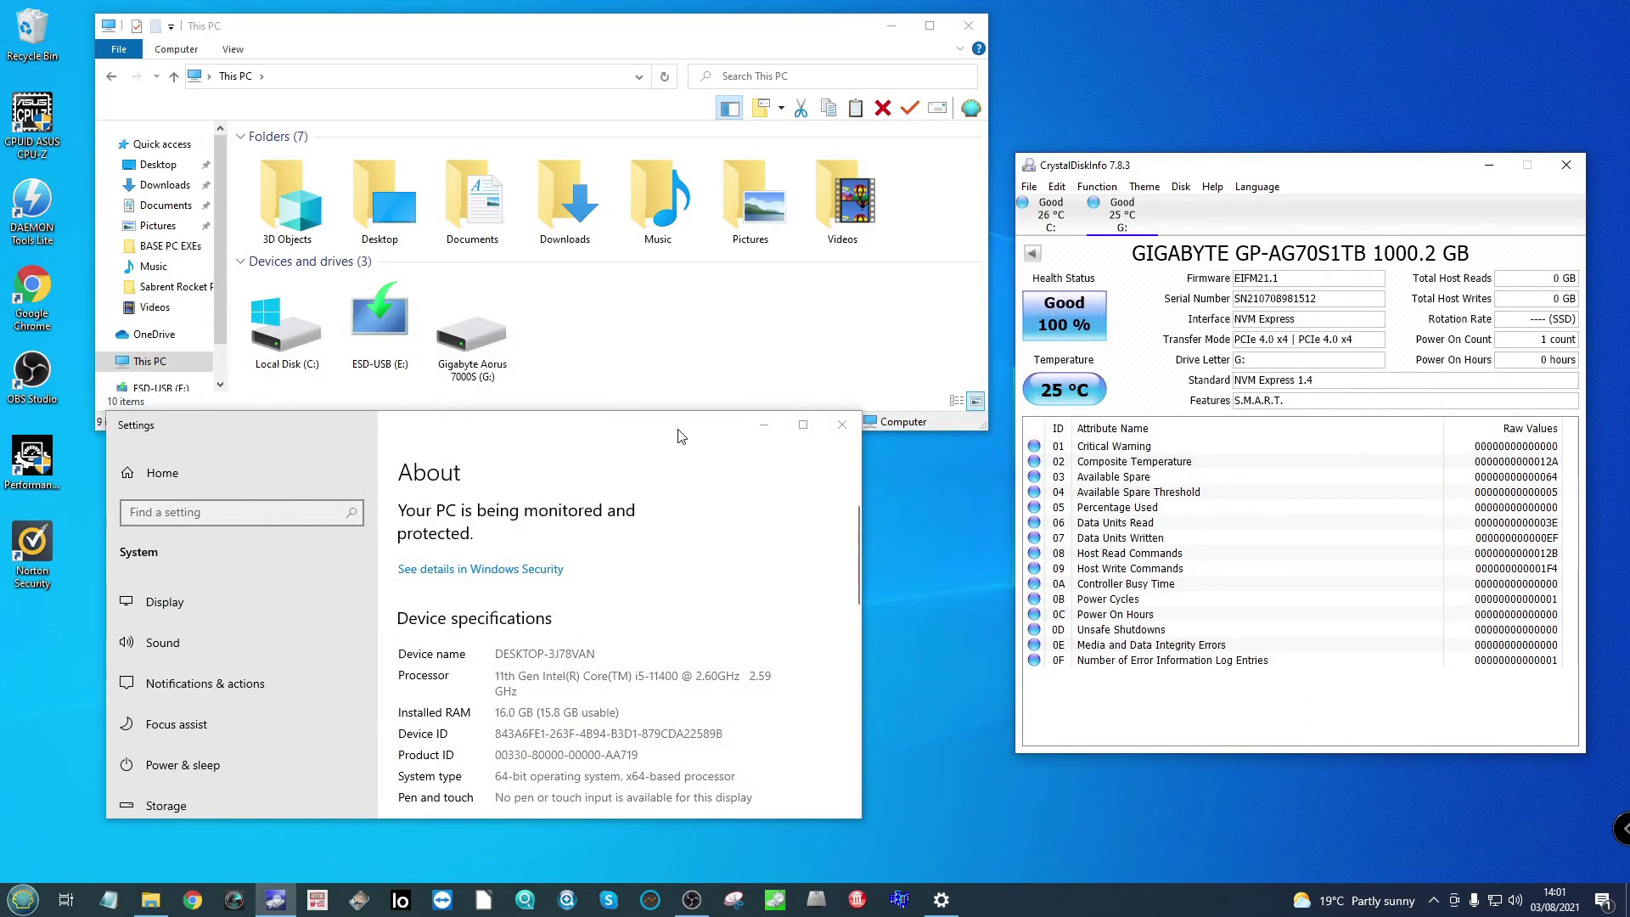
Step: Highlight the Processor line, then scroll to Windows specifications: Windows 10 Pro, version 20H2, build 19042.1110
left_click_drag(679, 436, 719, 463)
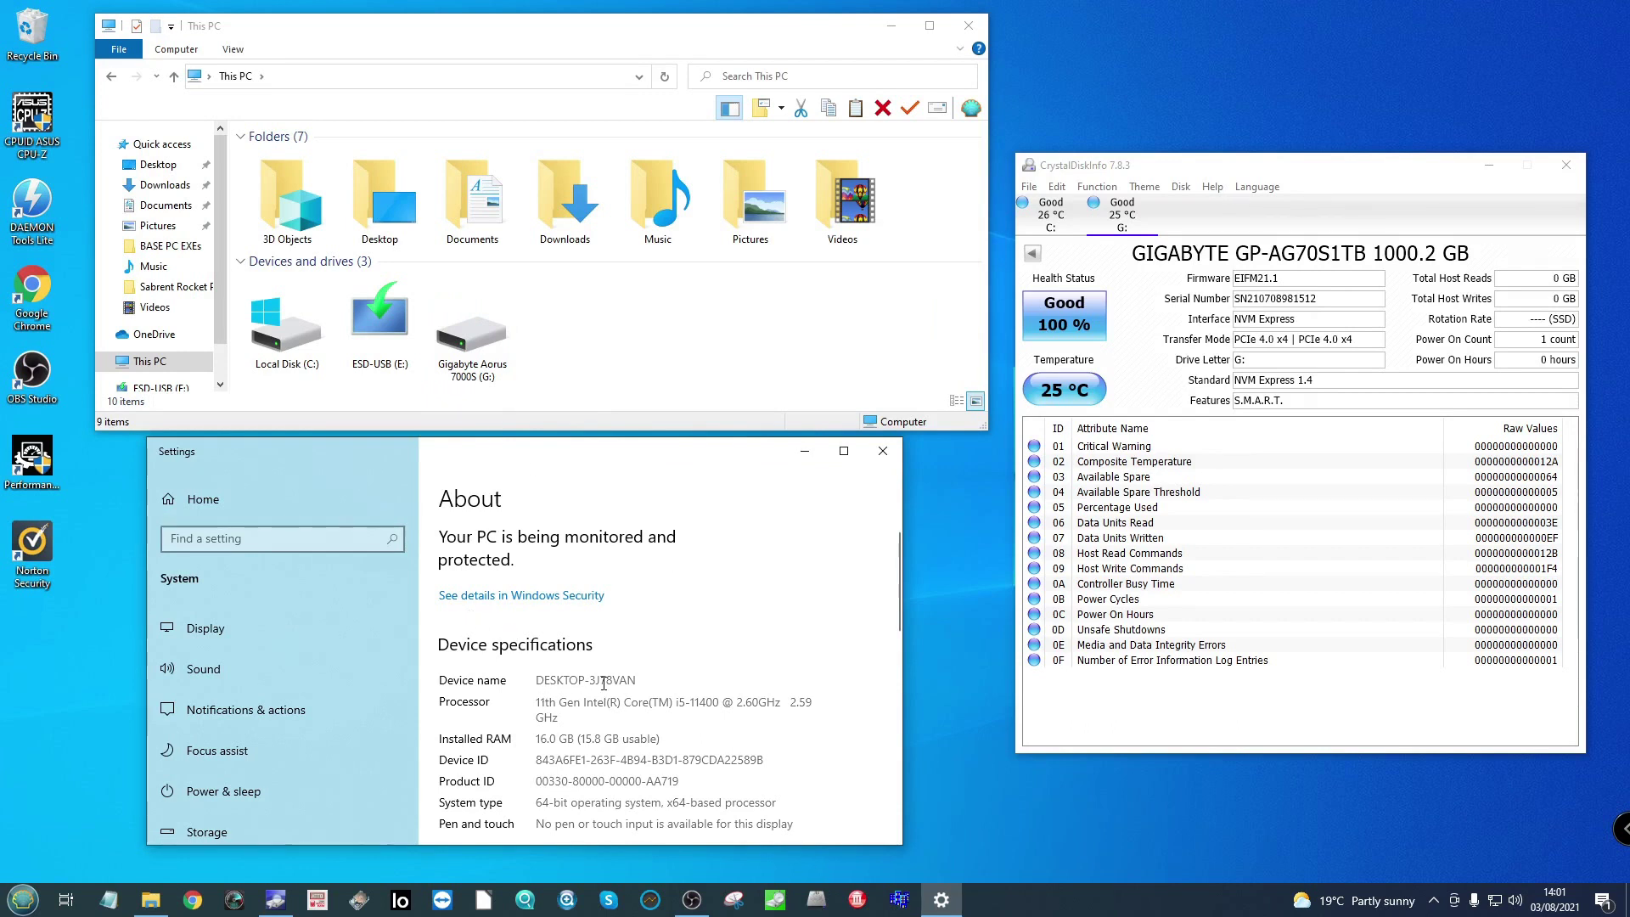
left_click_drag(540, 703, 642, 715)
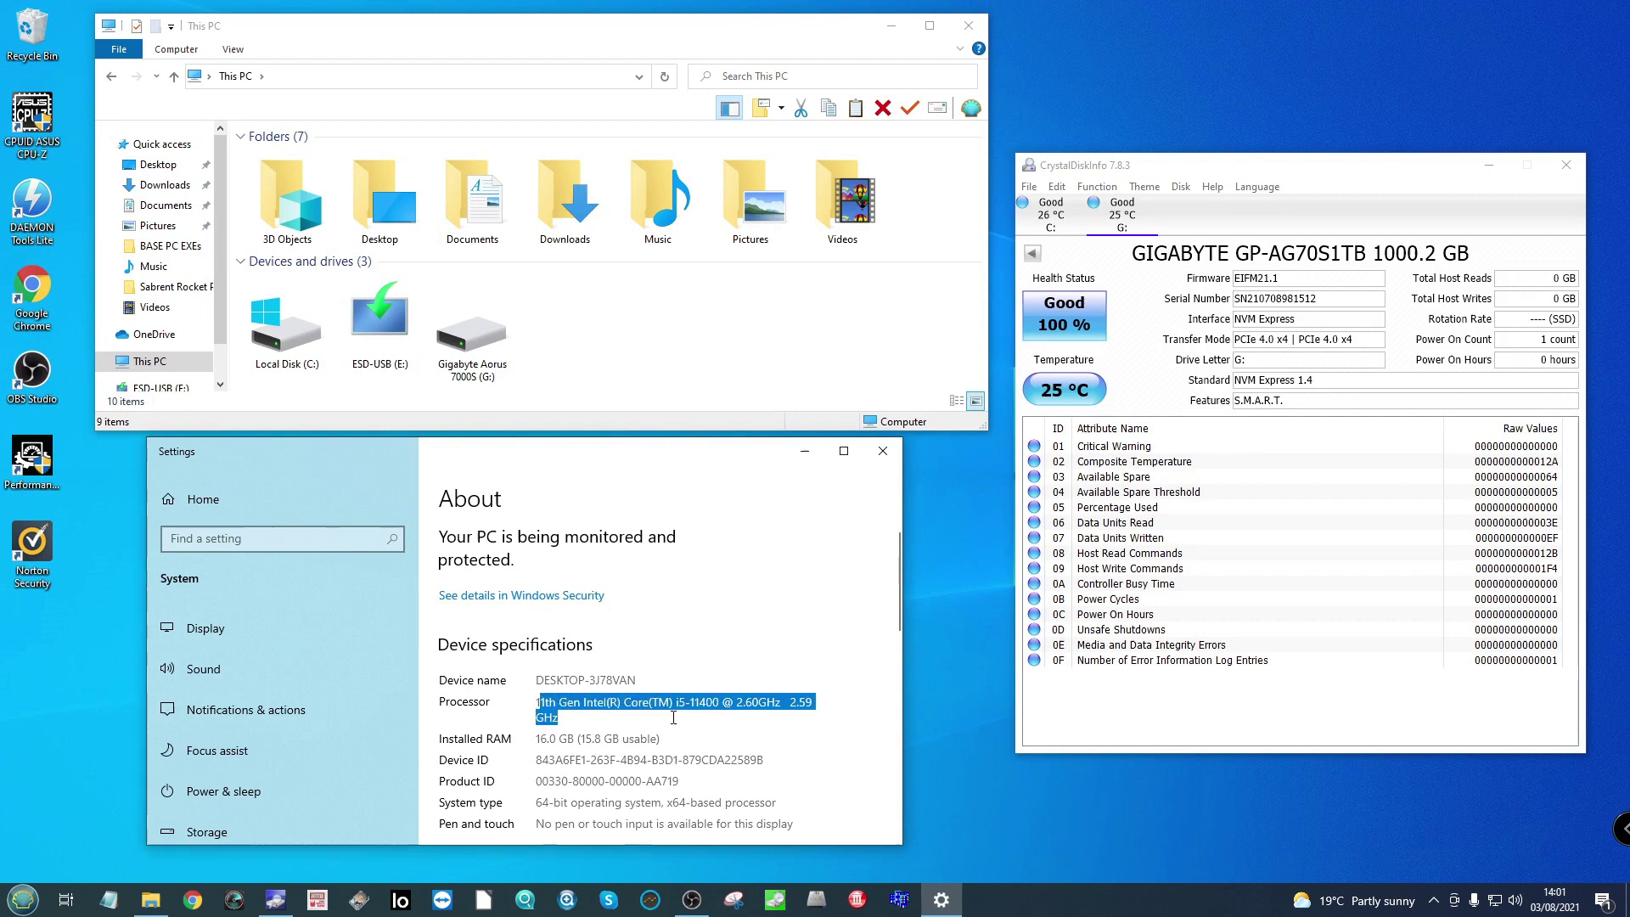
left_click(679, 711)
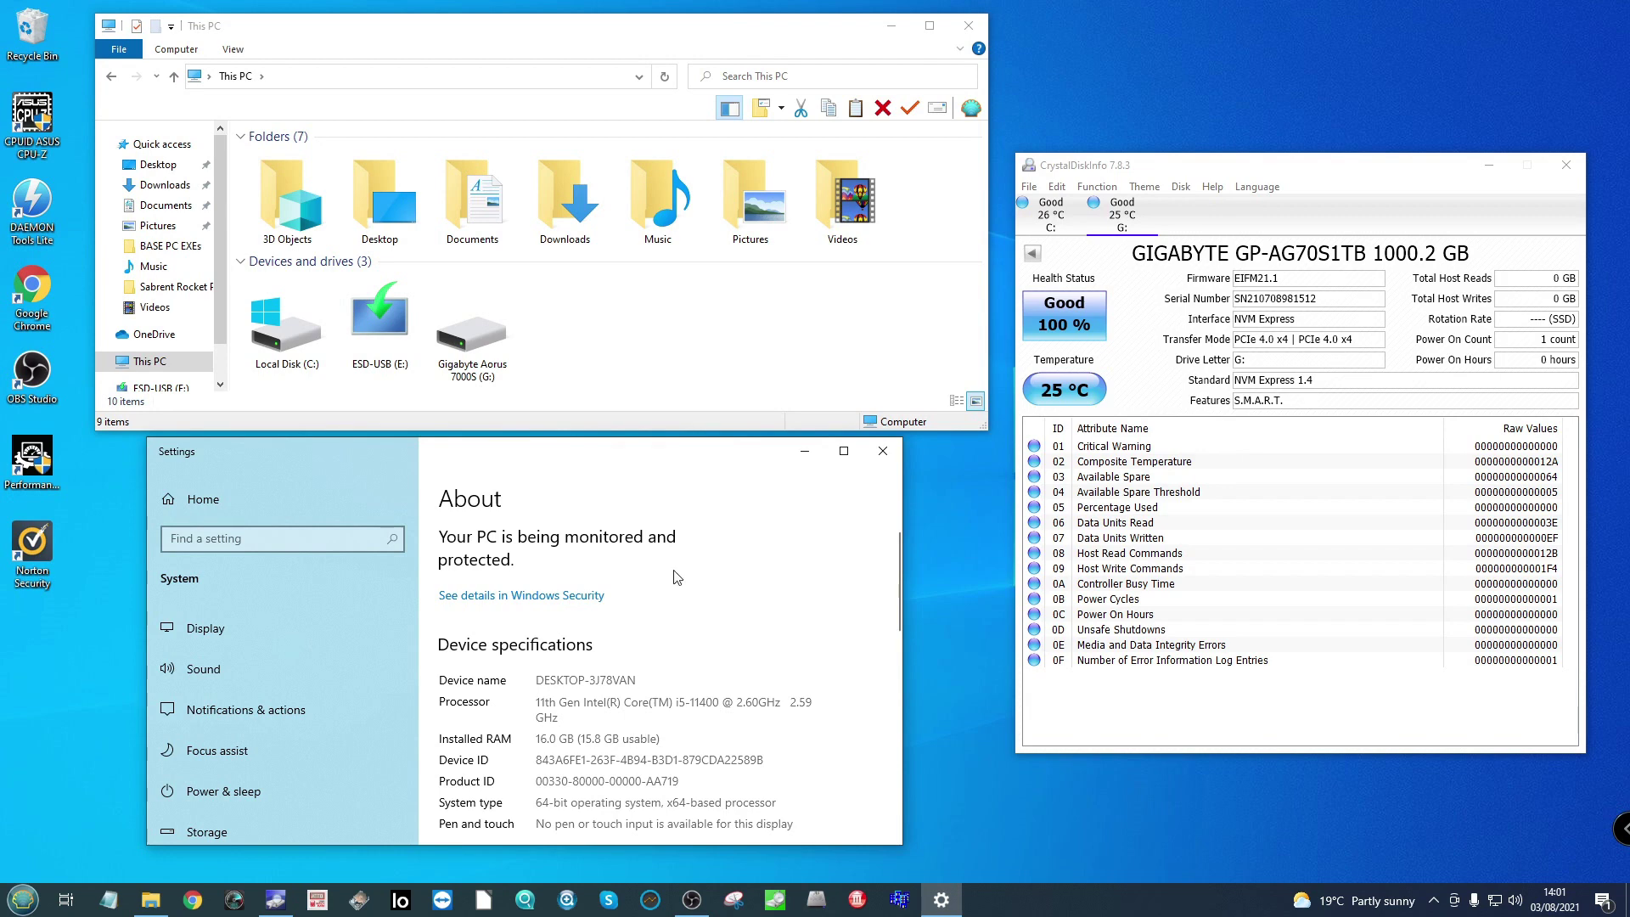
scroll(619, 668, "down", 5)
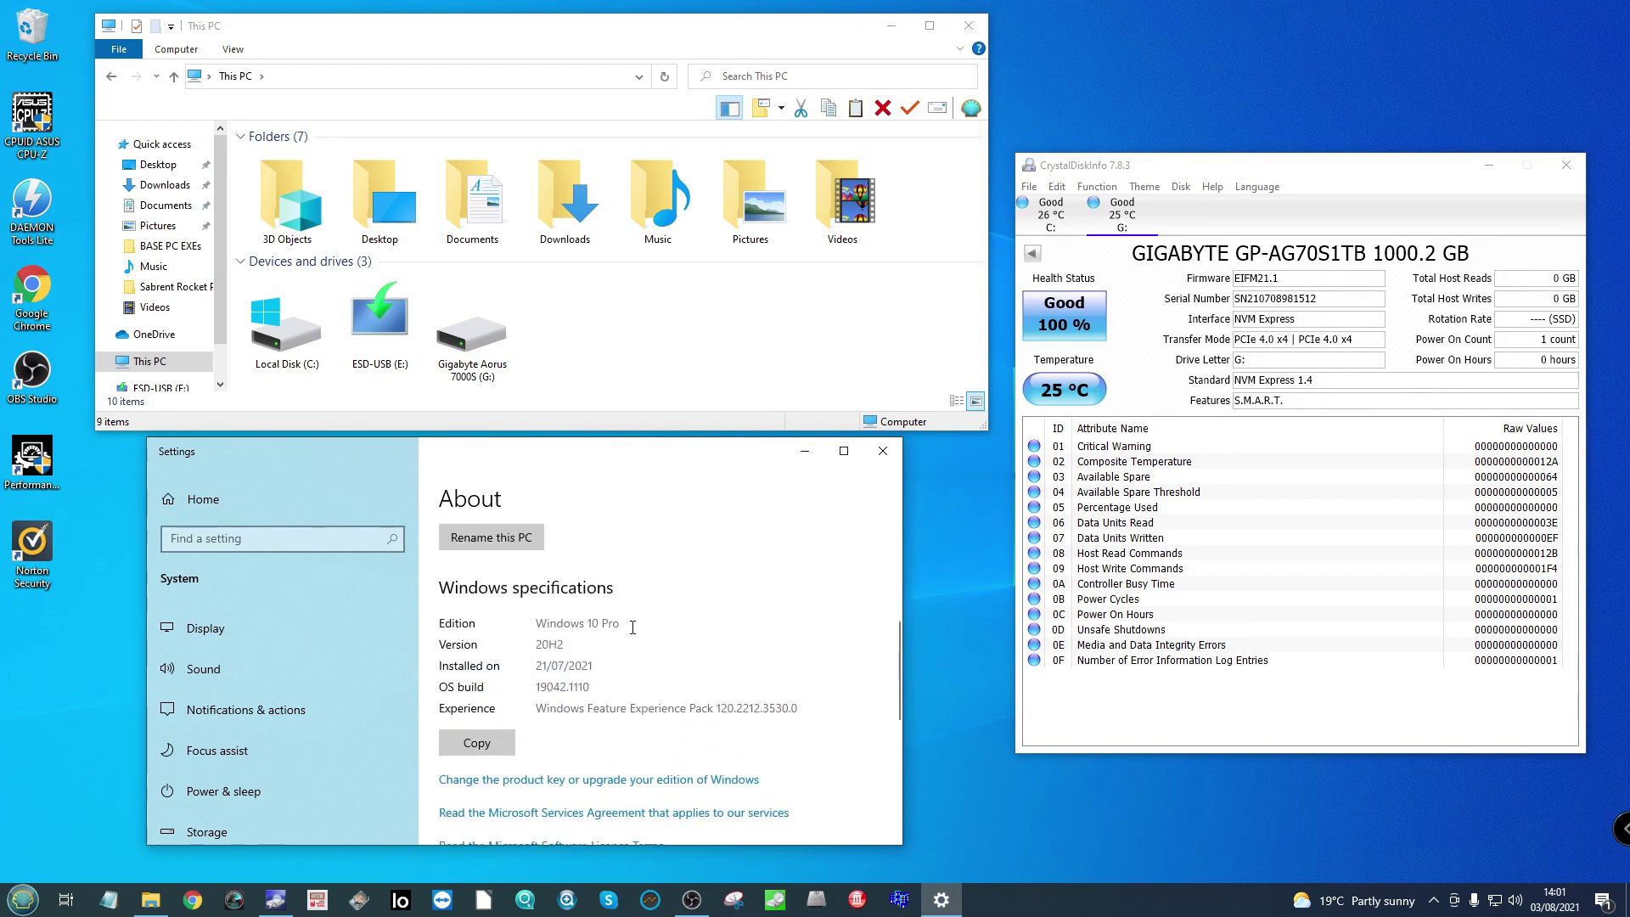
Step: Check the Seagate C: and GIGABYTE G: drives in CrystalDiskInfo, then open Computer Management from This PC
left_click(1033, 254)
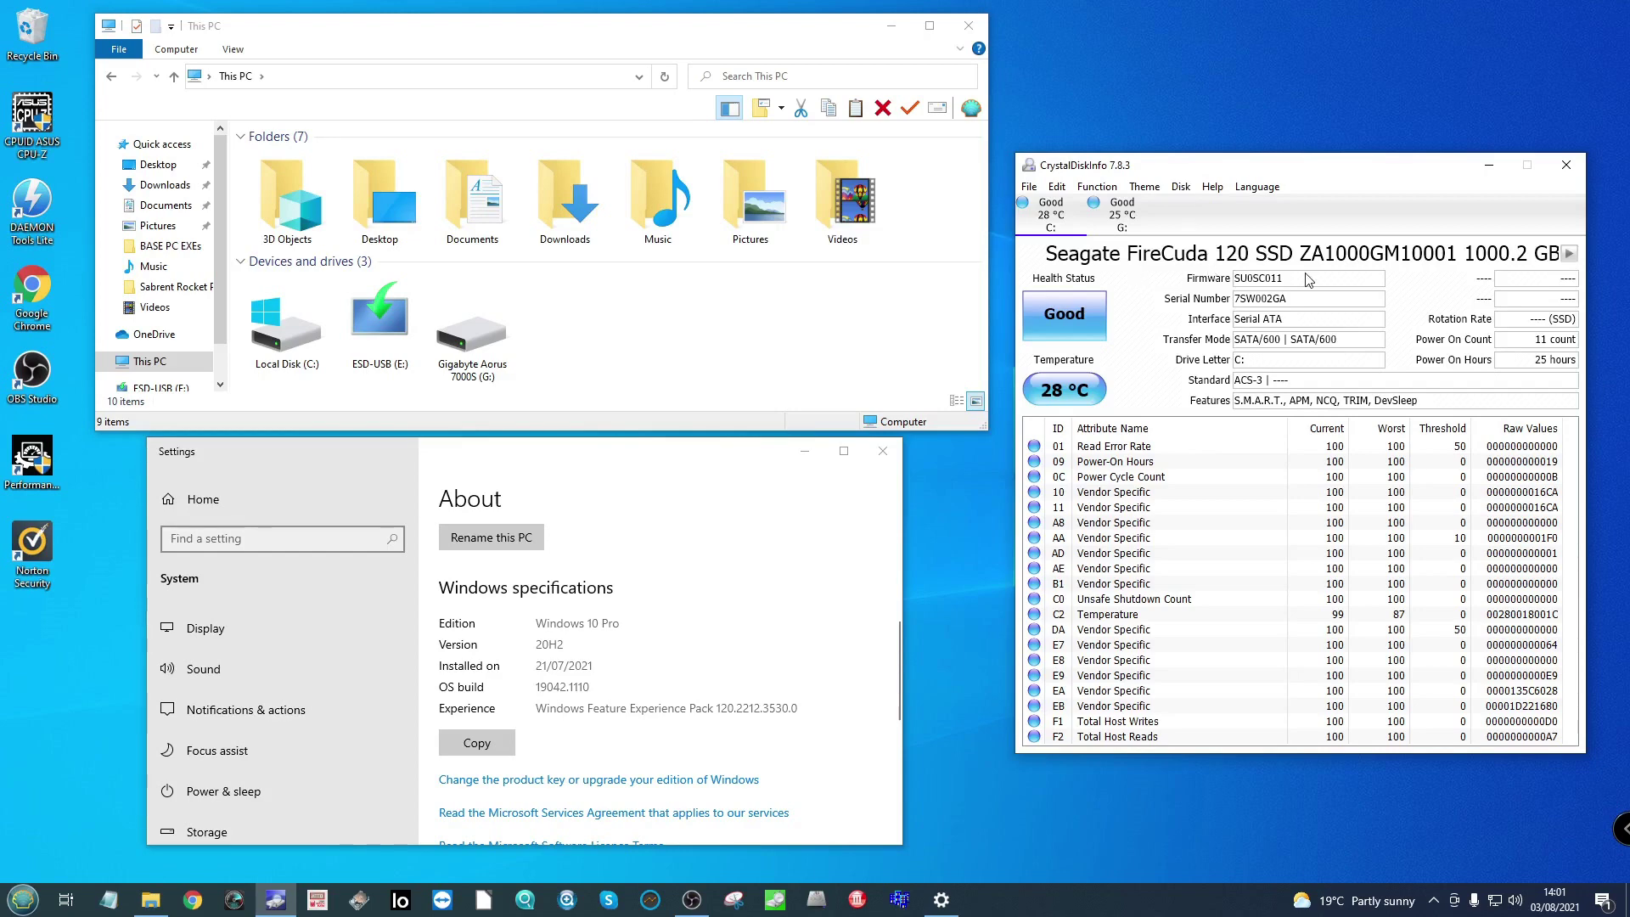
left_click(1122, 217)
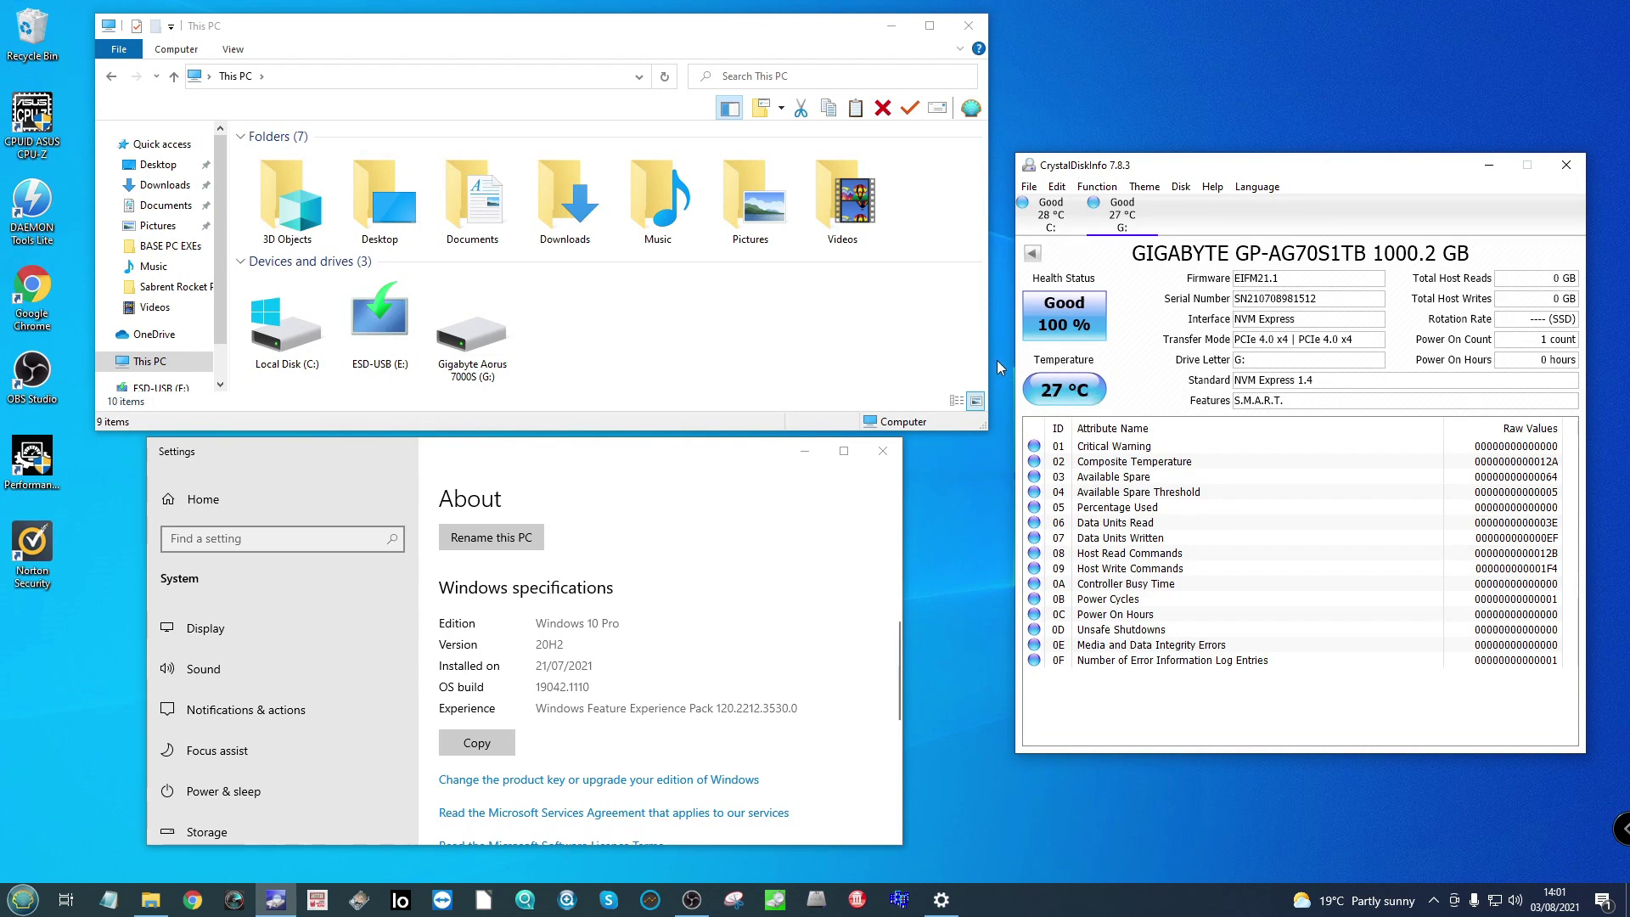
left_click(472, 333)
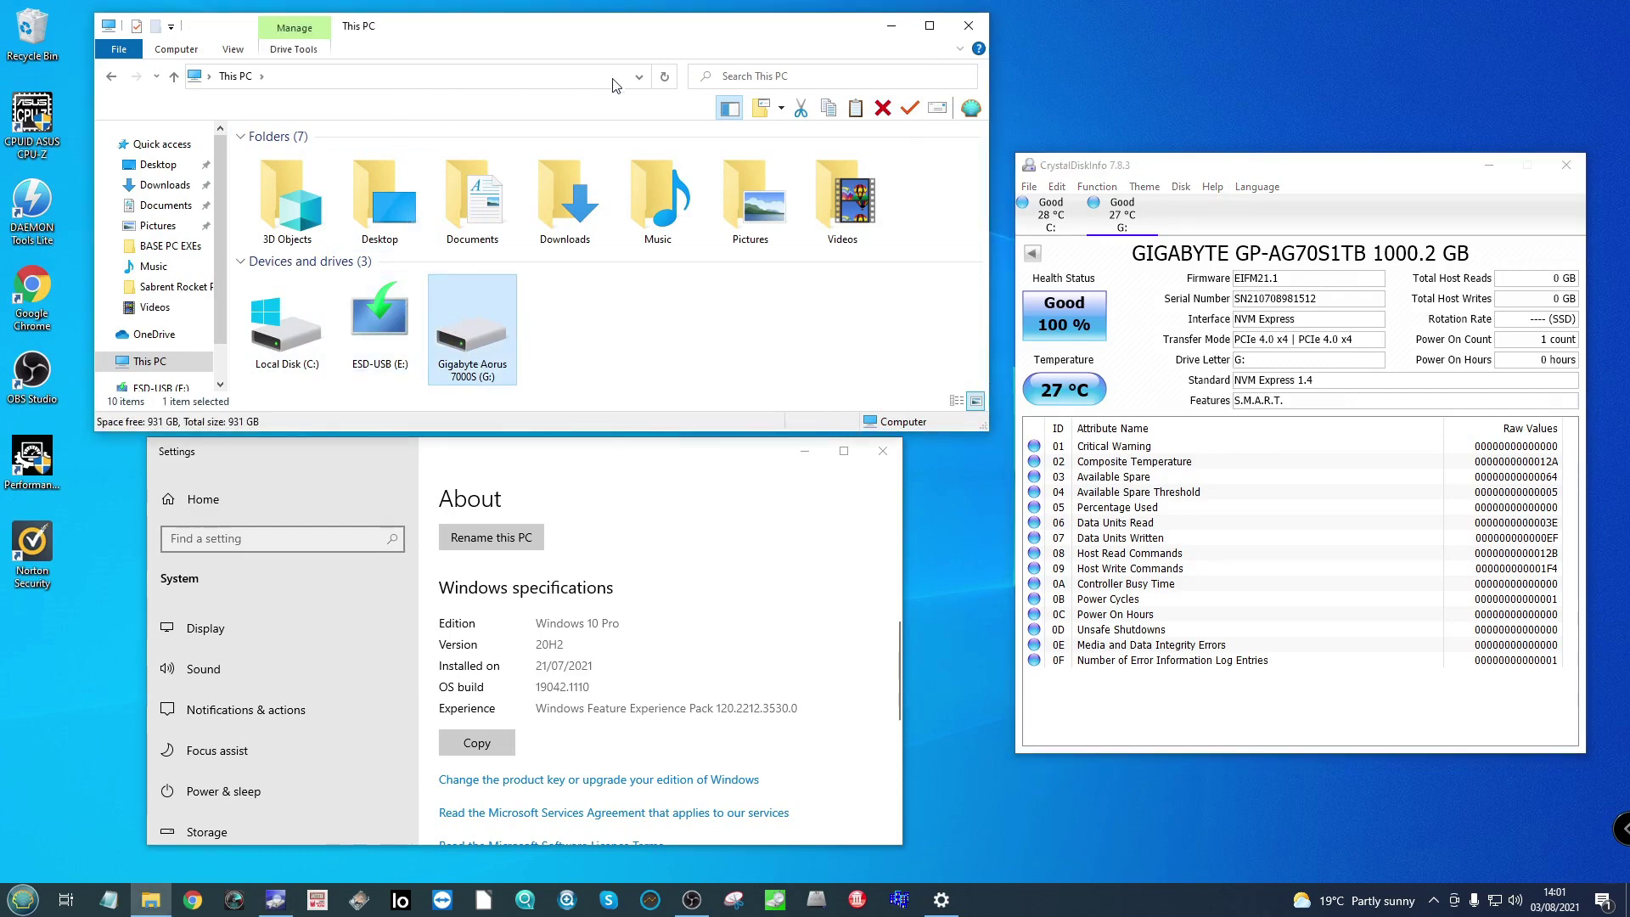
left_click(192, 49)
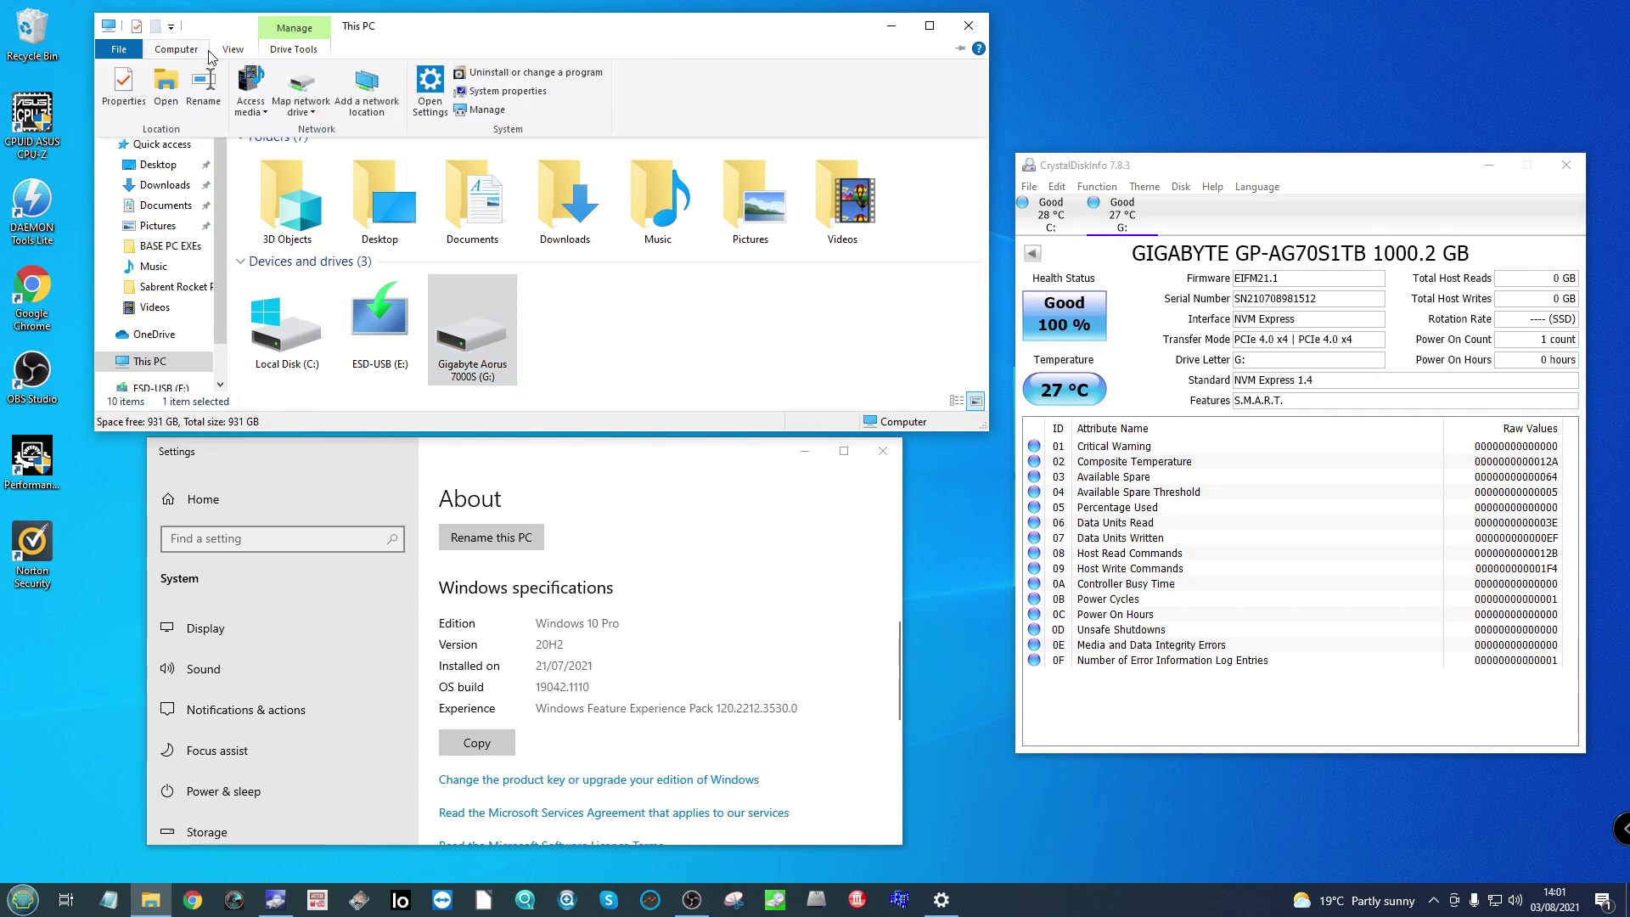
left_click(510, 115)
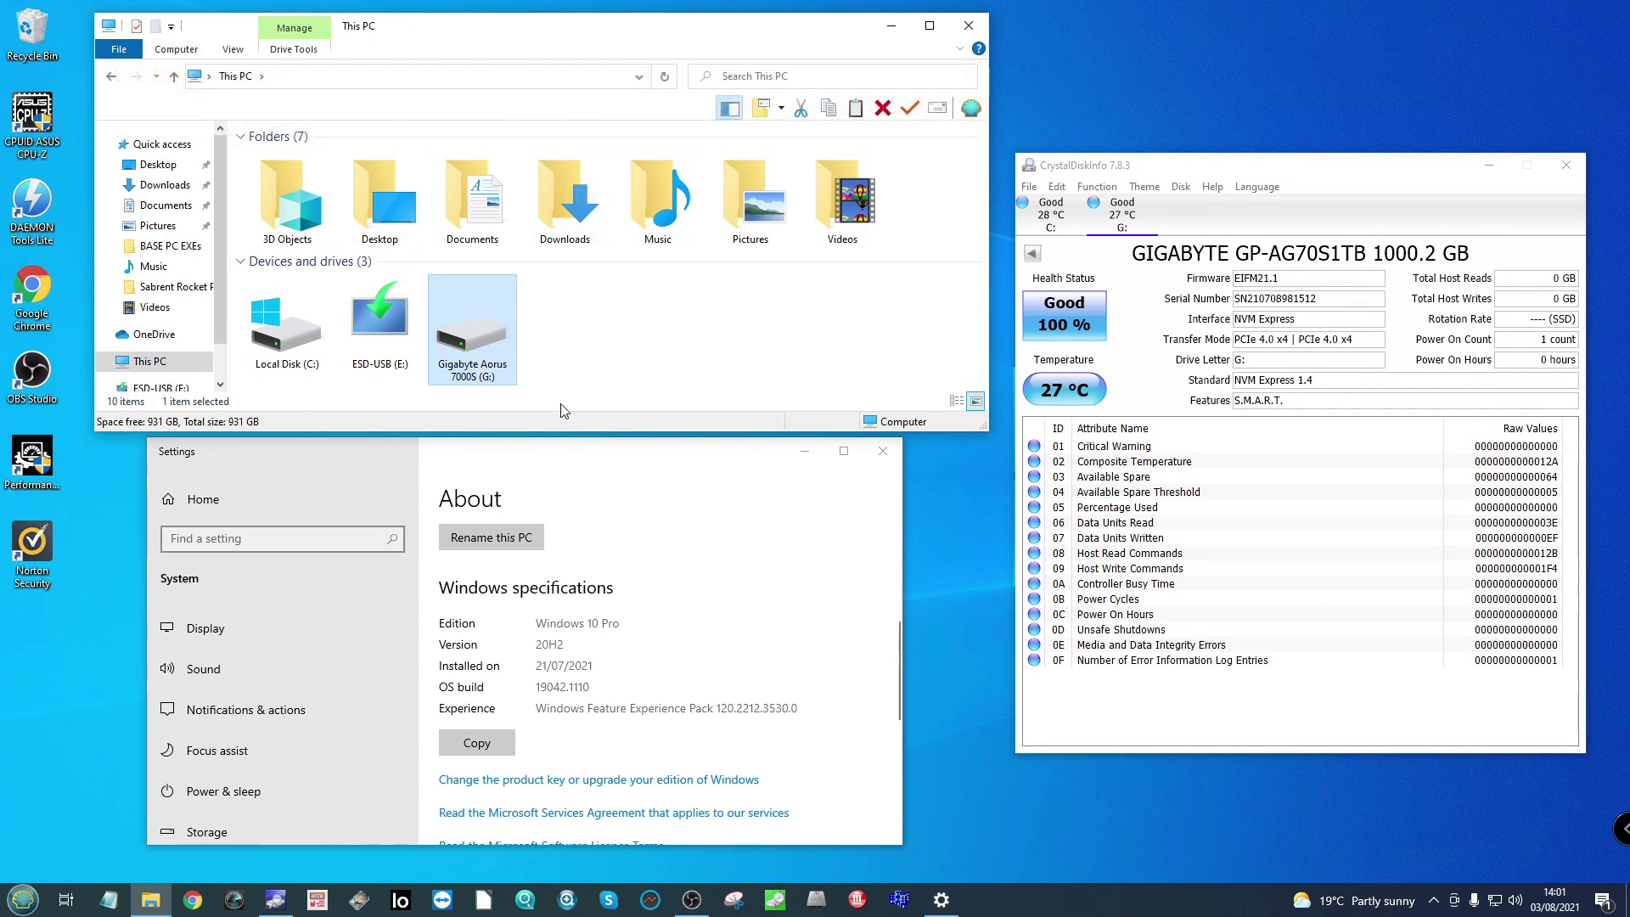
Step: Open Disk Management to confirm Disk 1 is one 931.50 GB NTFS partition, then minimize Computer Management
double_click(228, 132)
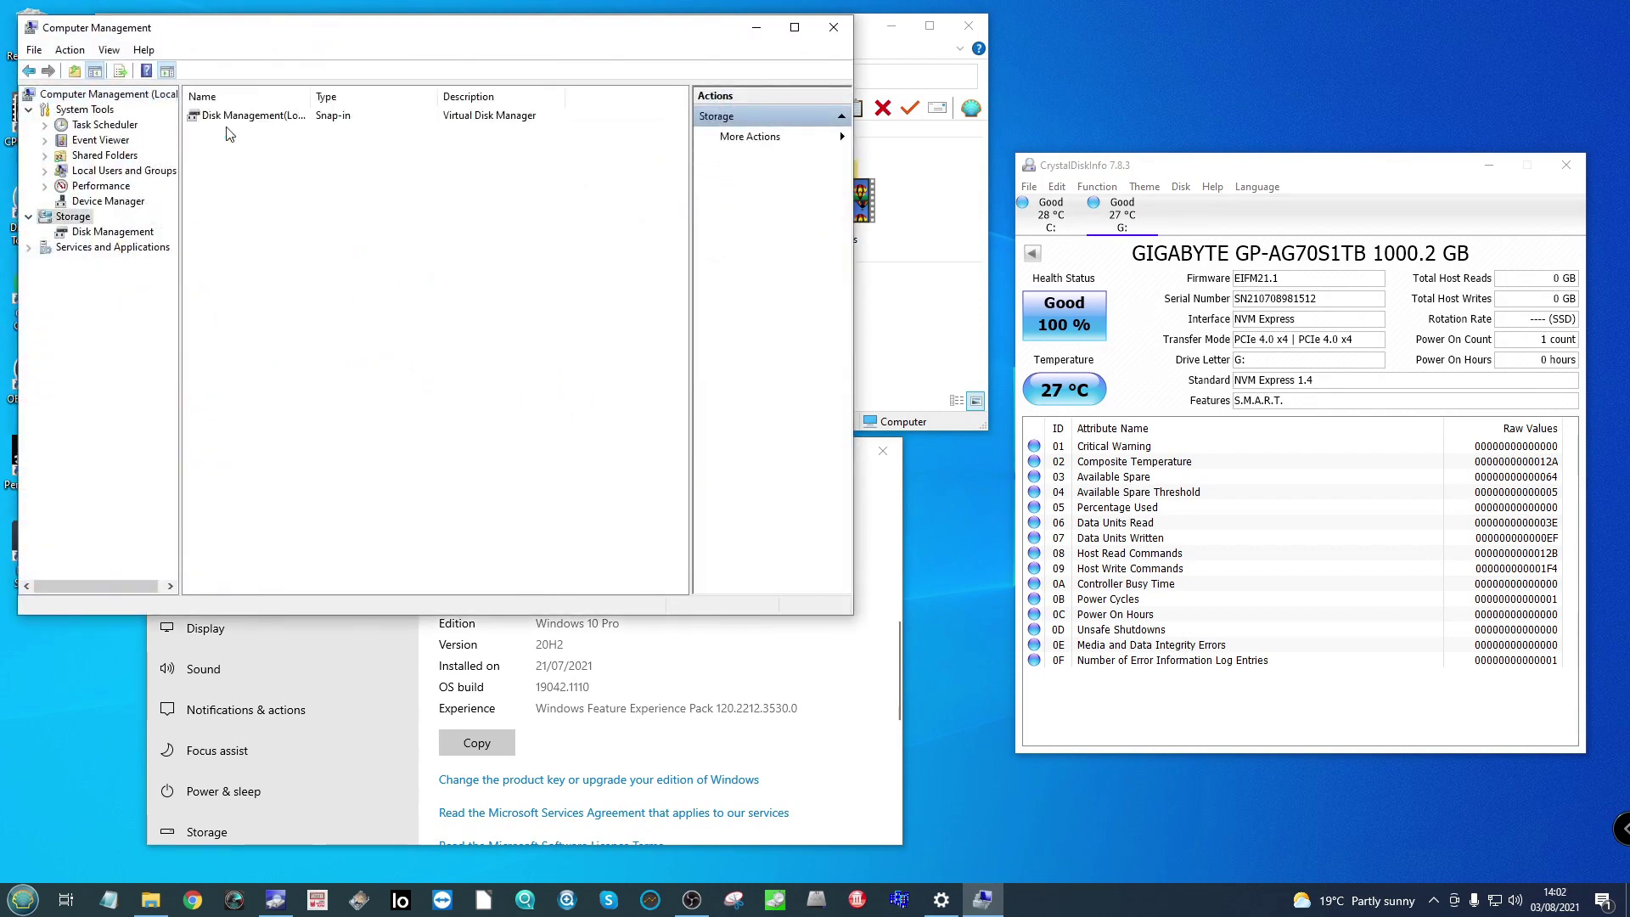
double_click(249, 117)
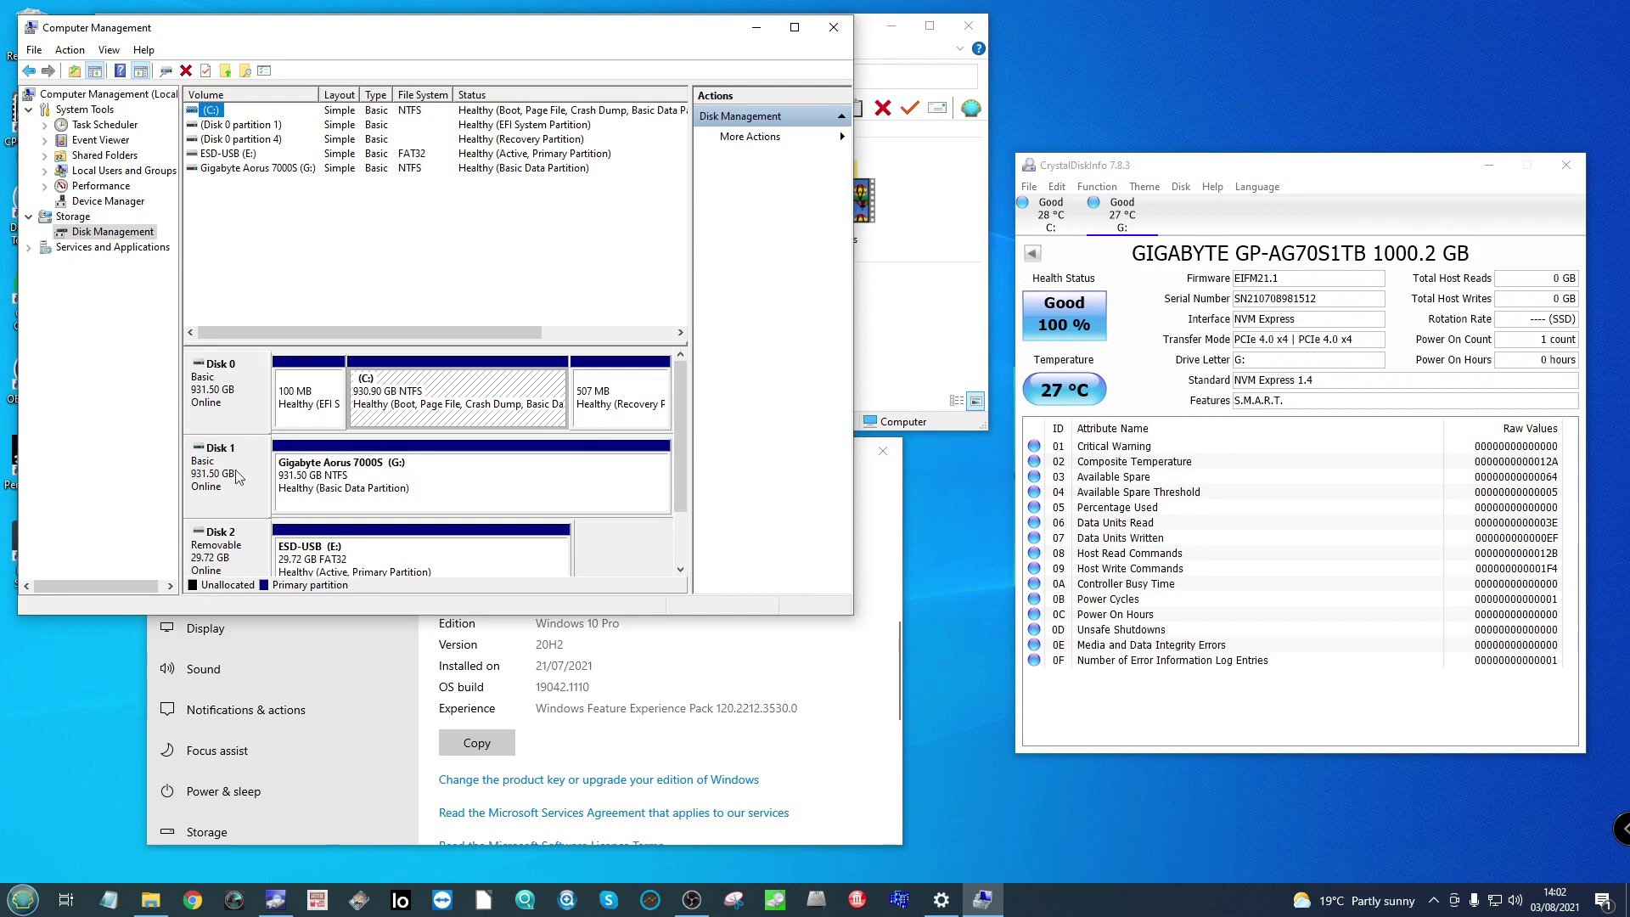
left_click(756, 32)
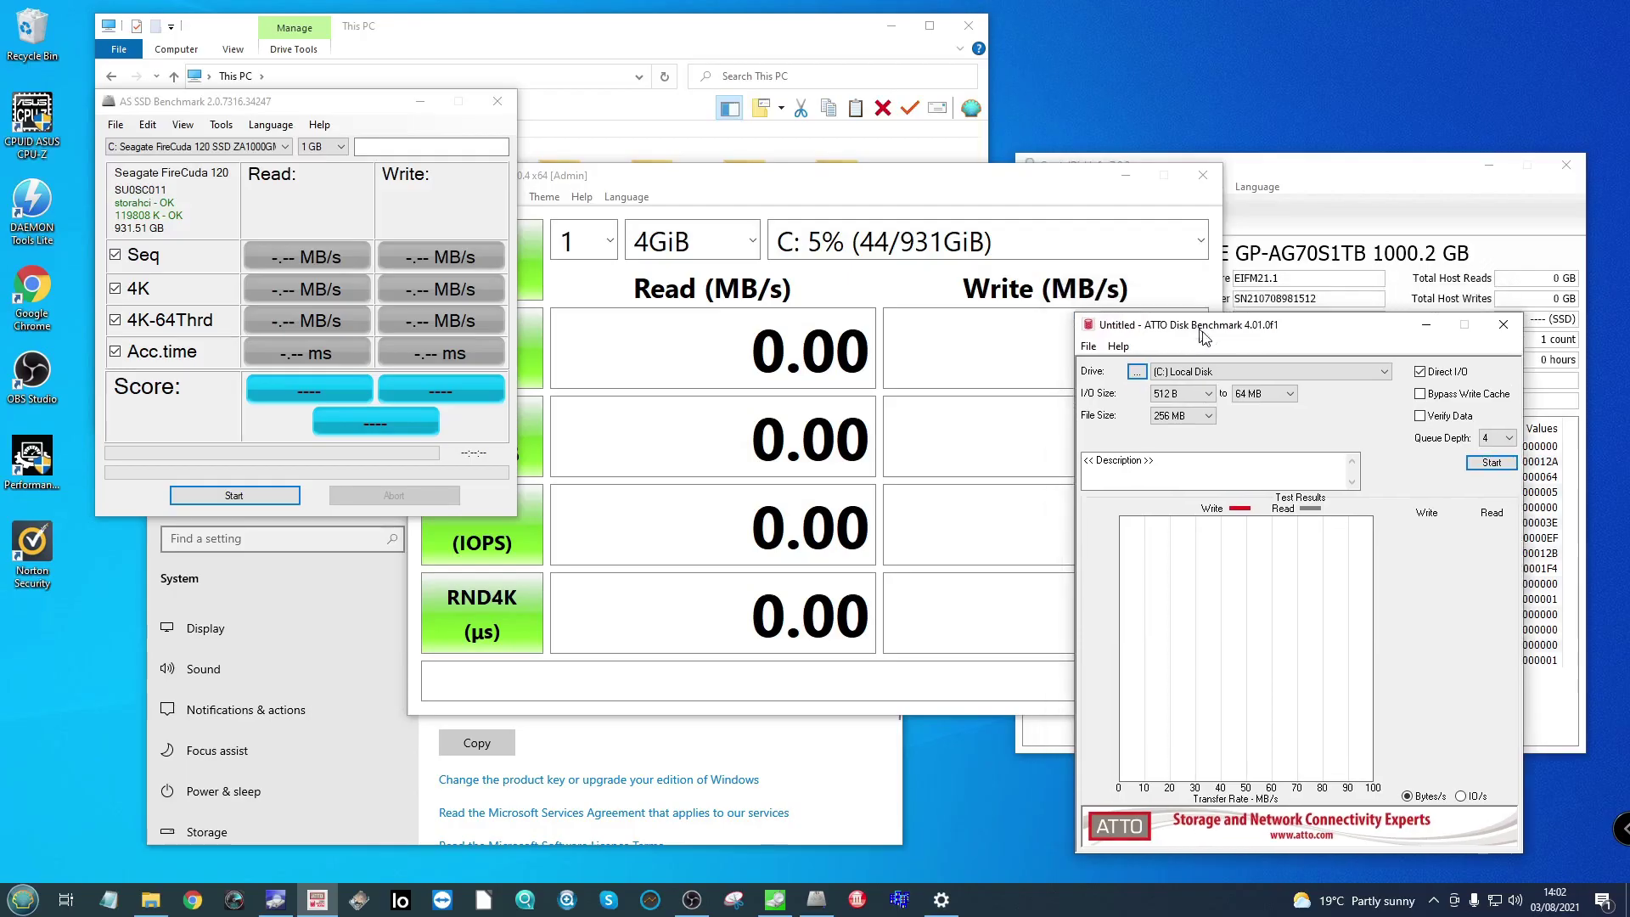
Step: Place CrystalDiskMark at the top right and AS SSD at the lower left, and dismiss the EZ Update notification
left_click_drag(899, 115, 1204, 41)
left_click(1466, 686)
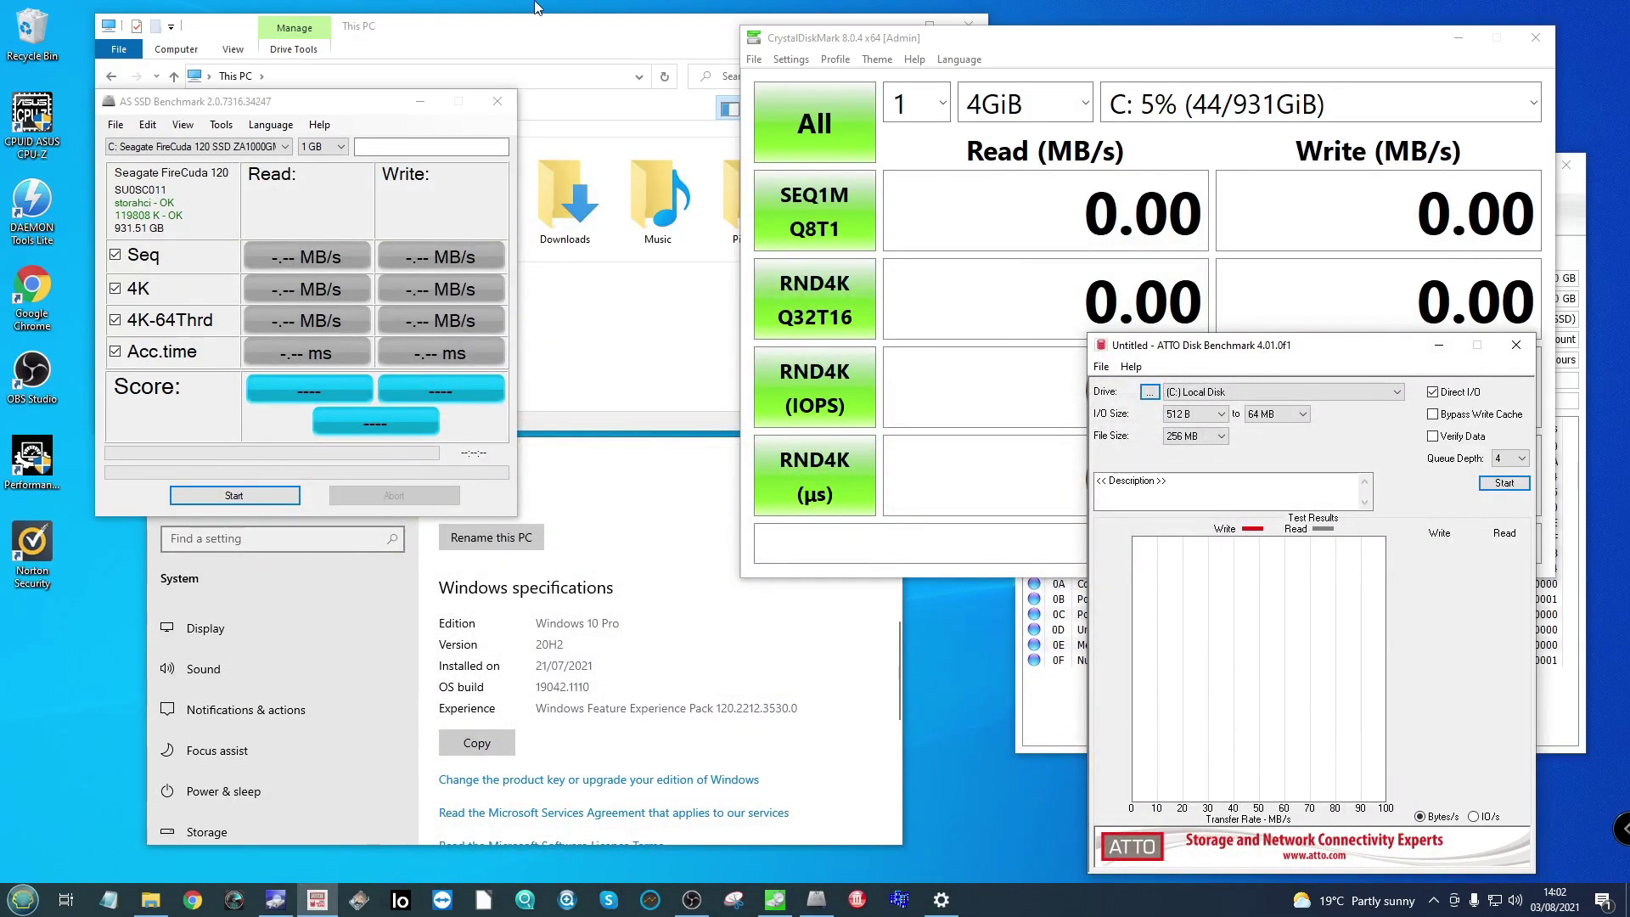
left_click_drag(255, 101, 240, 424)
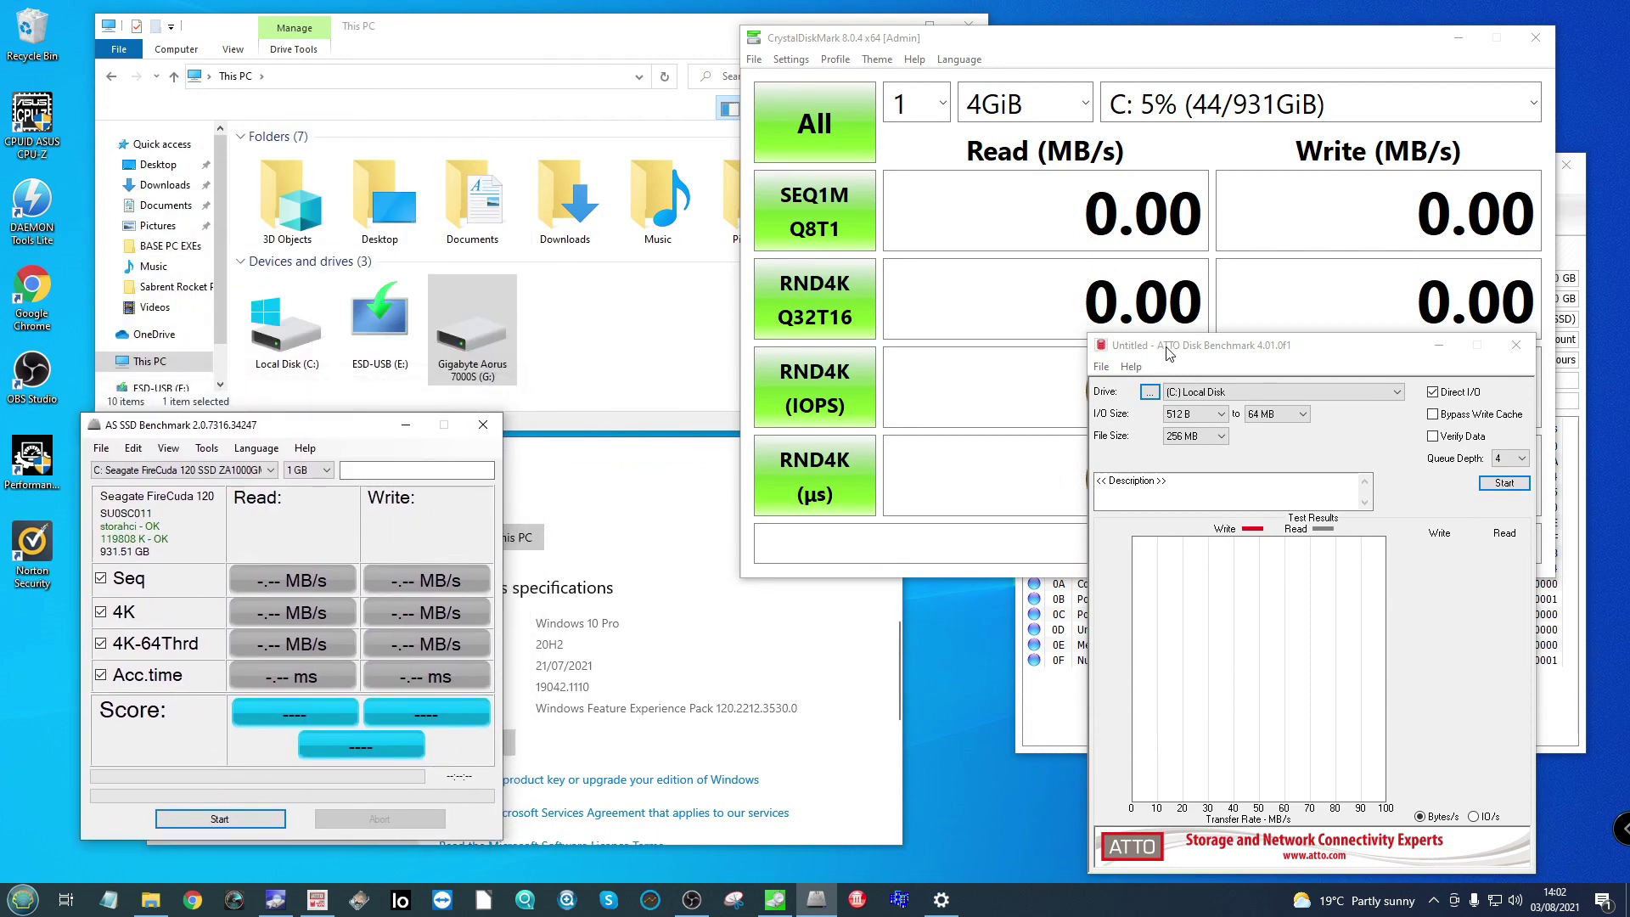
left_click(1053, 54)
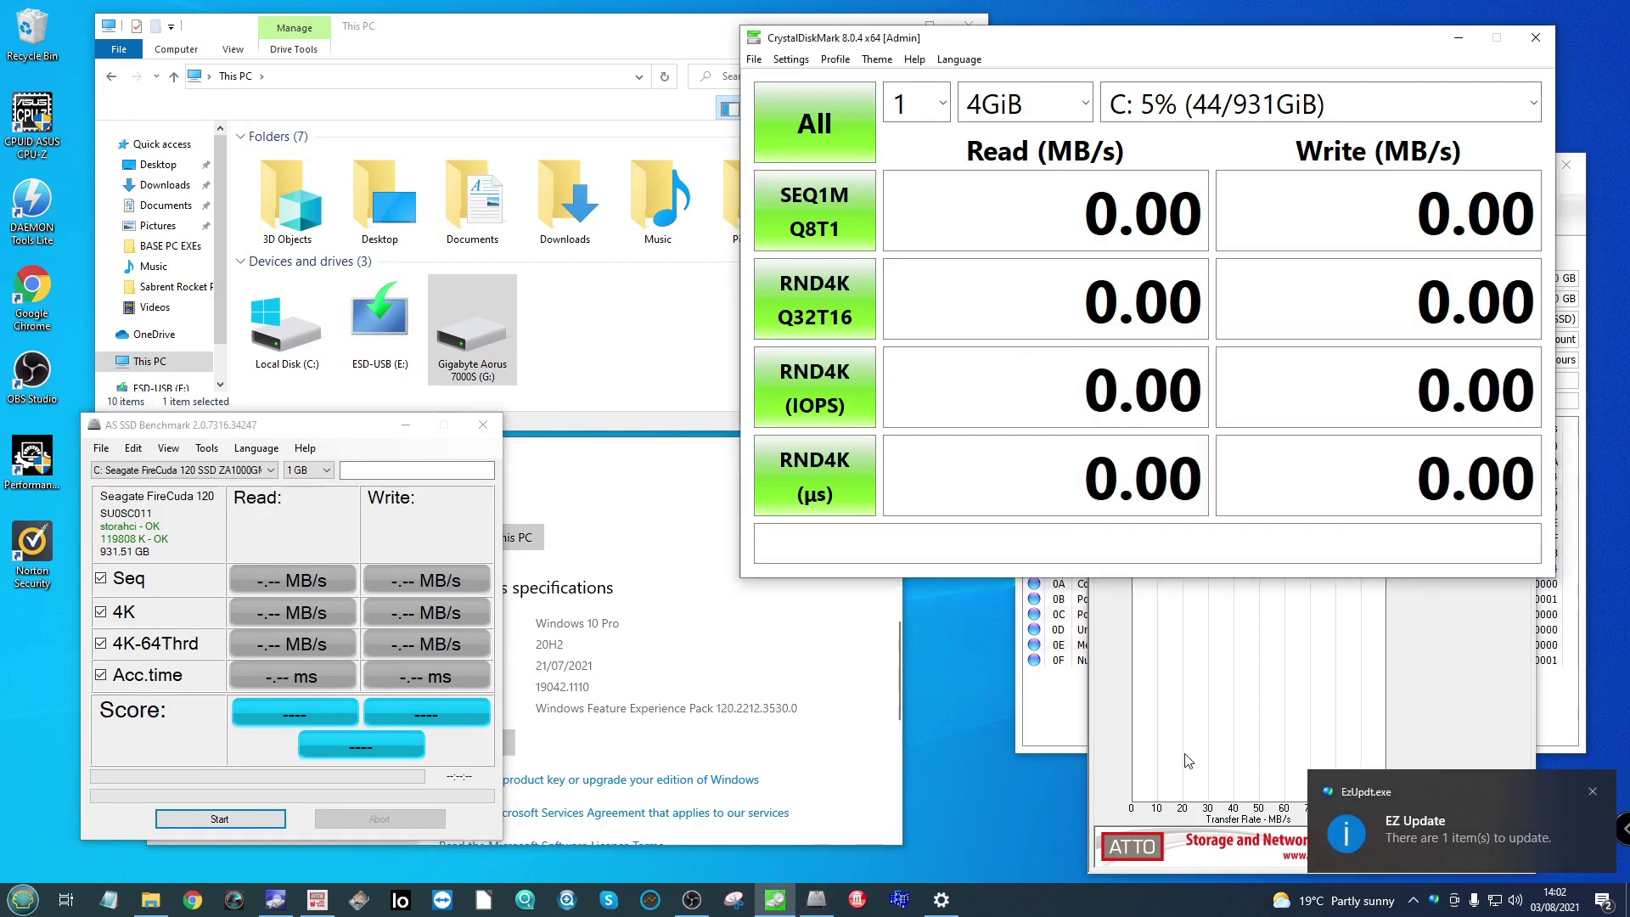
left_click(1585, 788)
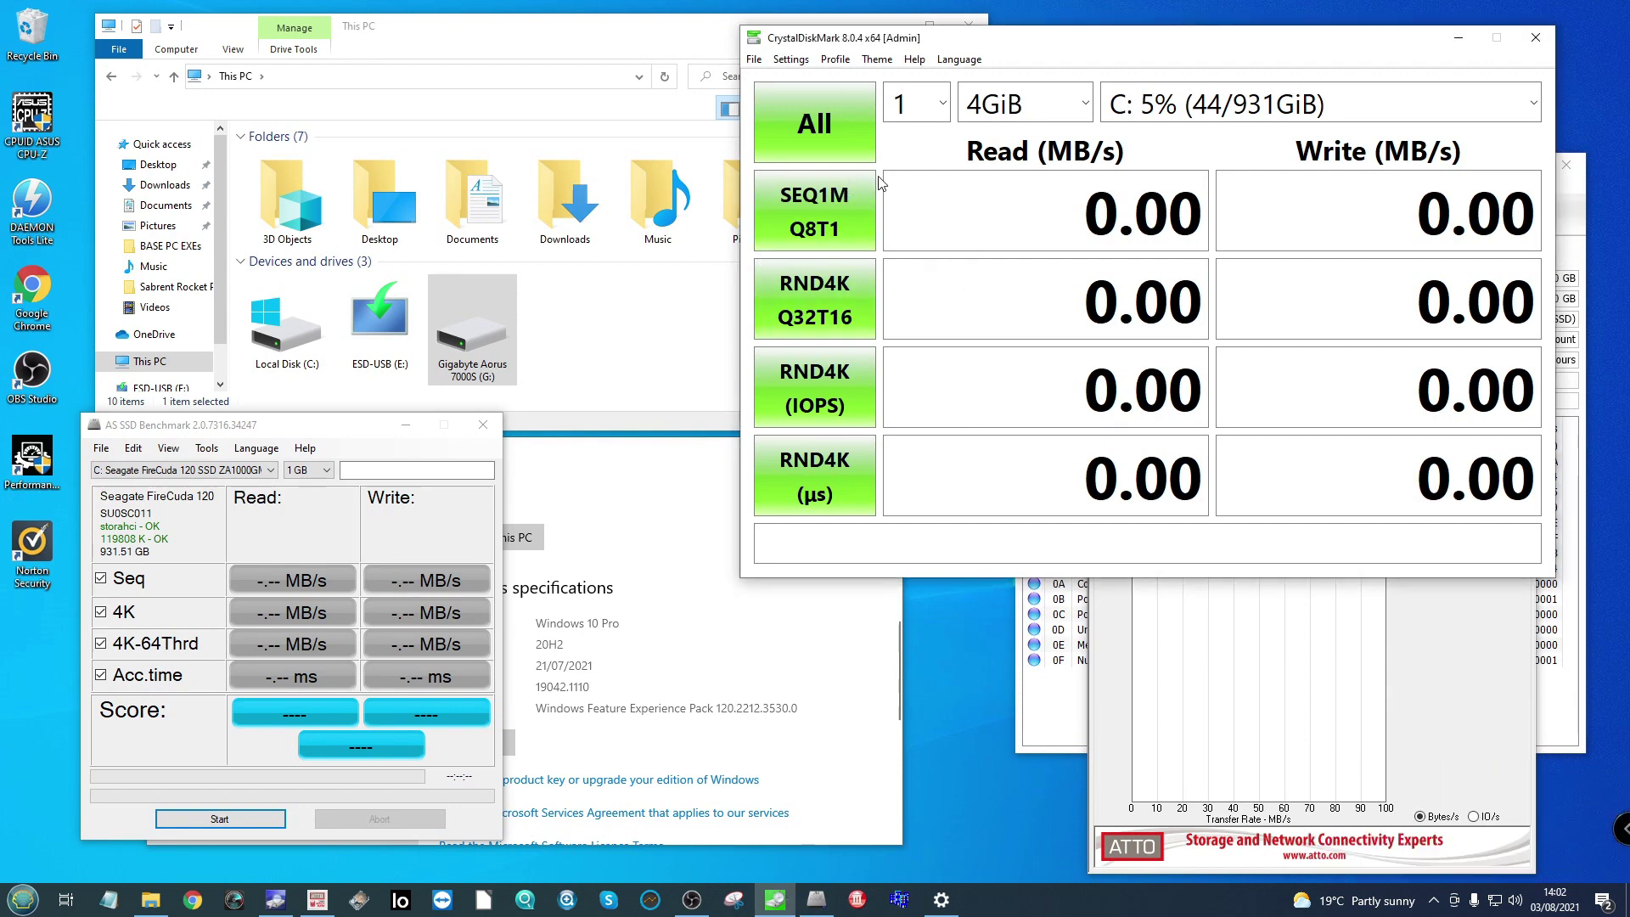
Step: Target drive G: (0/931GiB), start the All benchmark, then stop it so results stay 0.00
left_click(1154, 107)
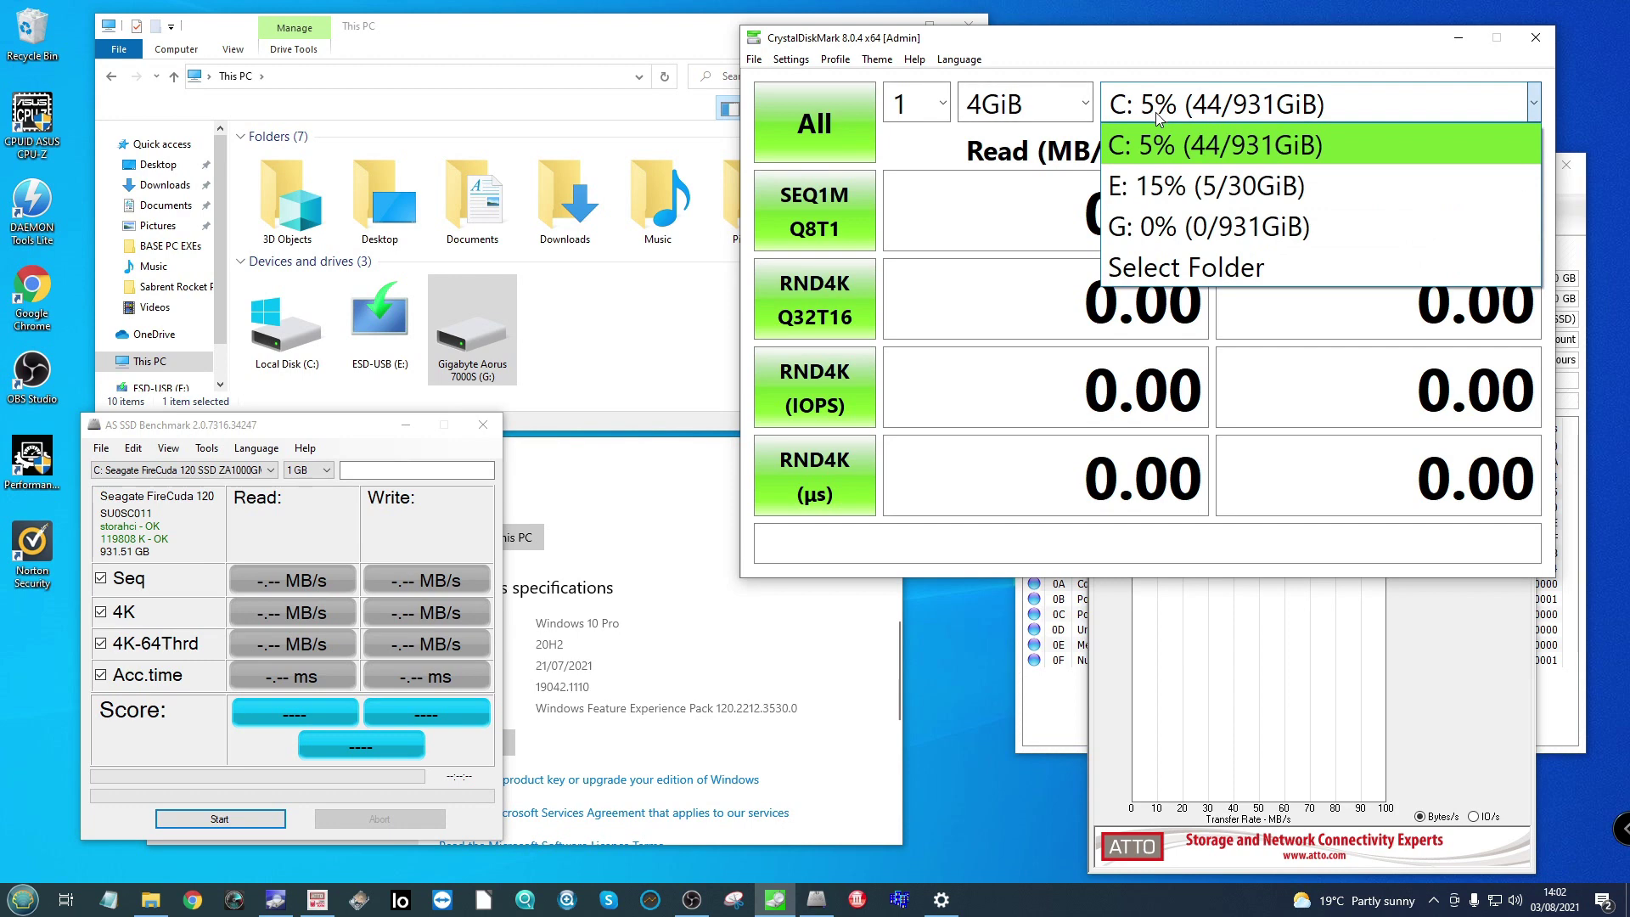
left_click(1161, 226)
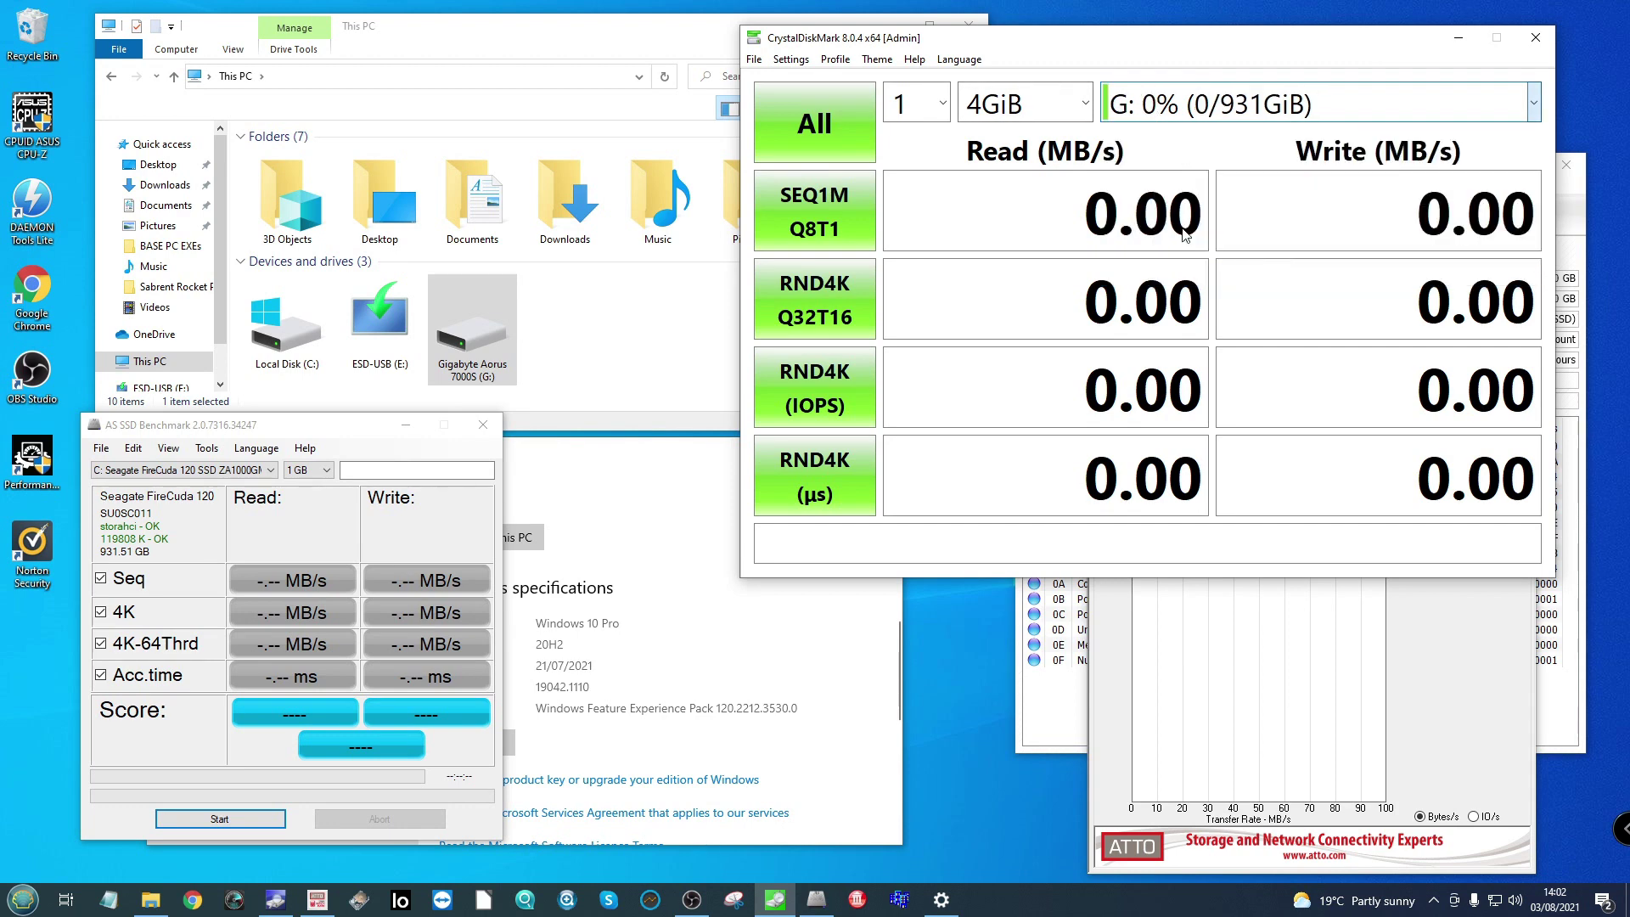
left_click(800, 126)
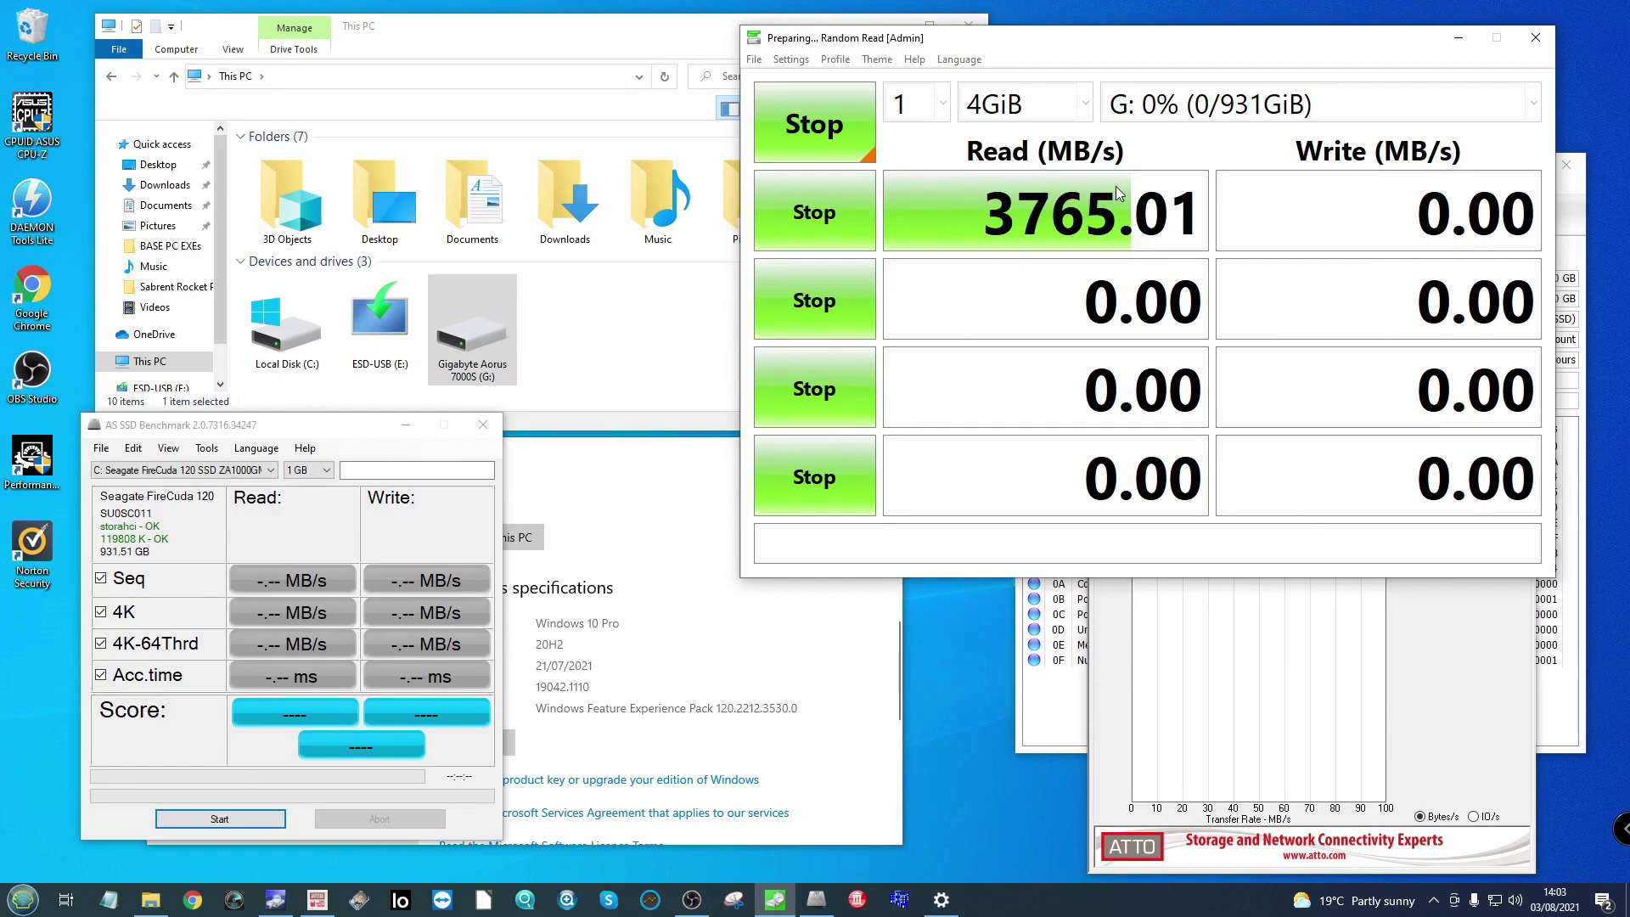
left_click(692, 899)
left_click(692, 900)
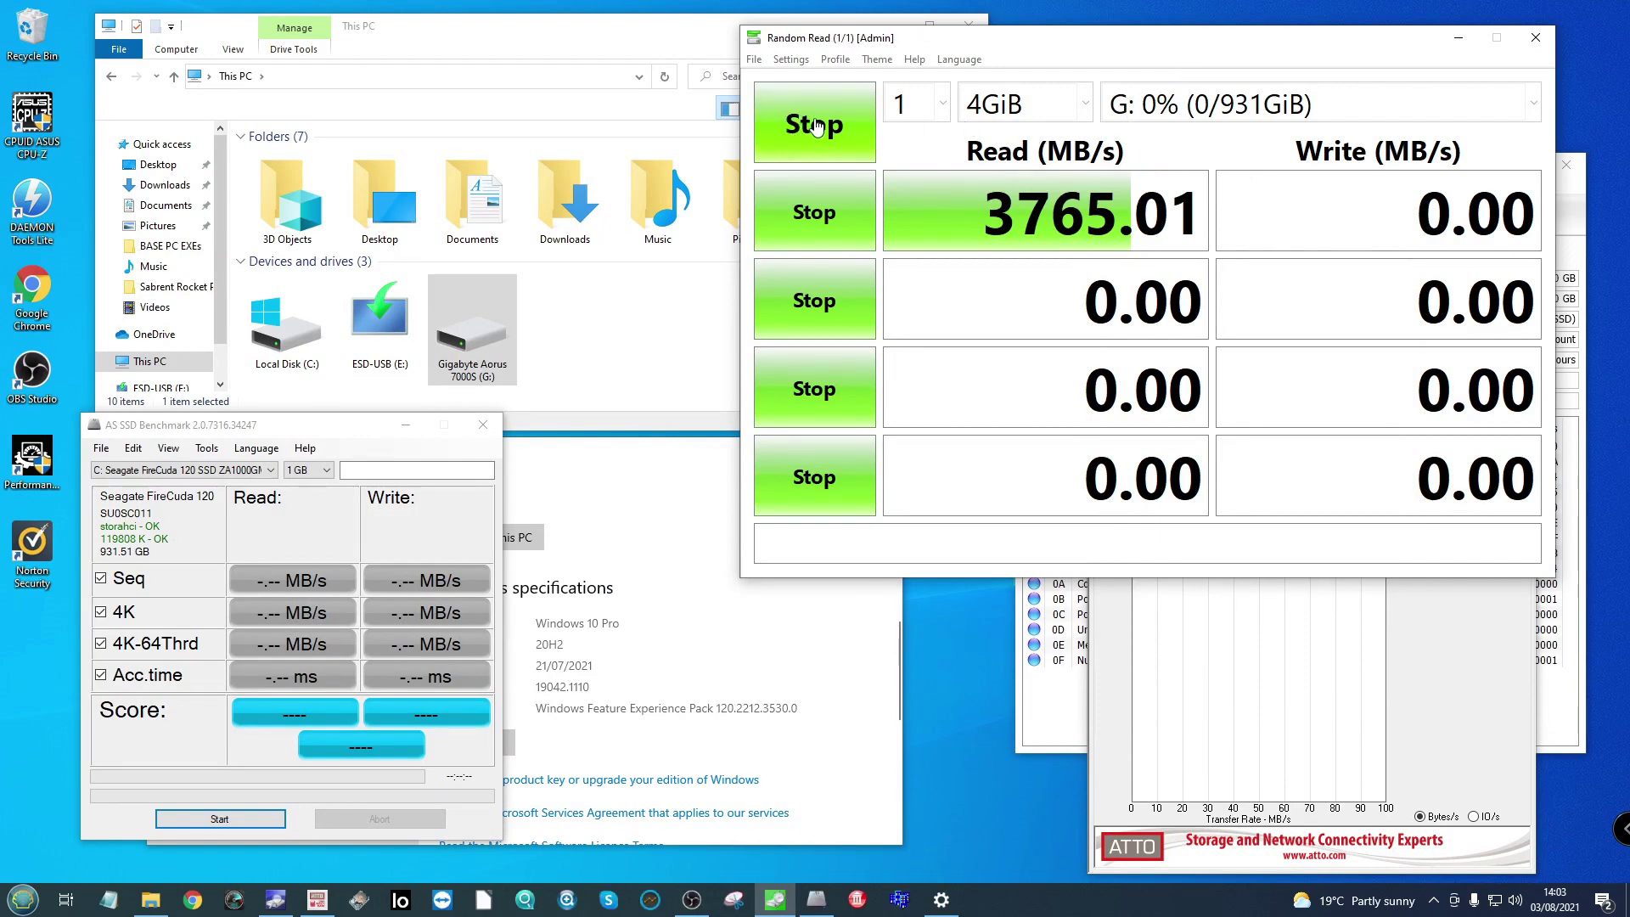
left_click(815, 126)
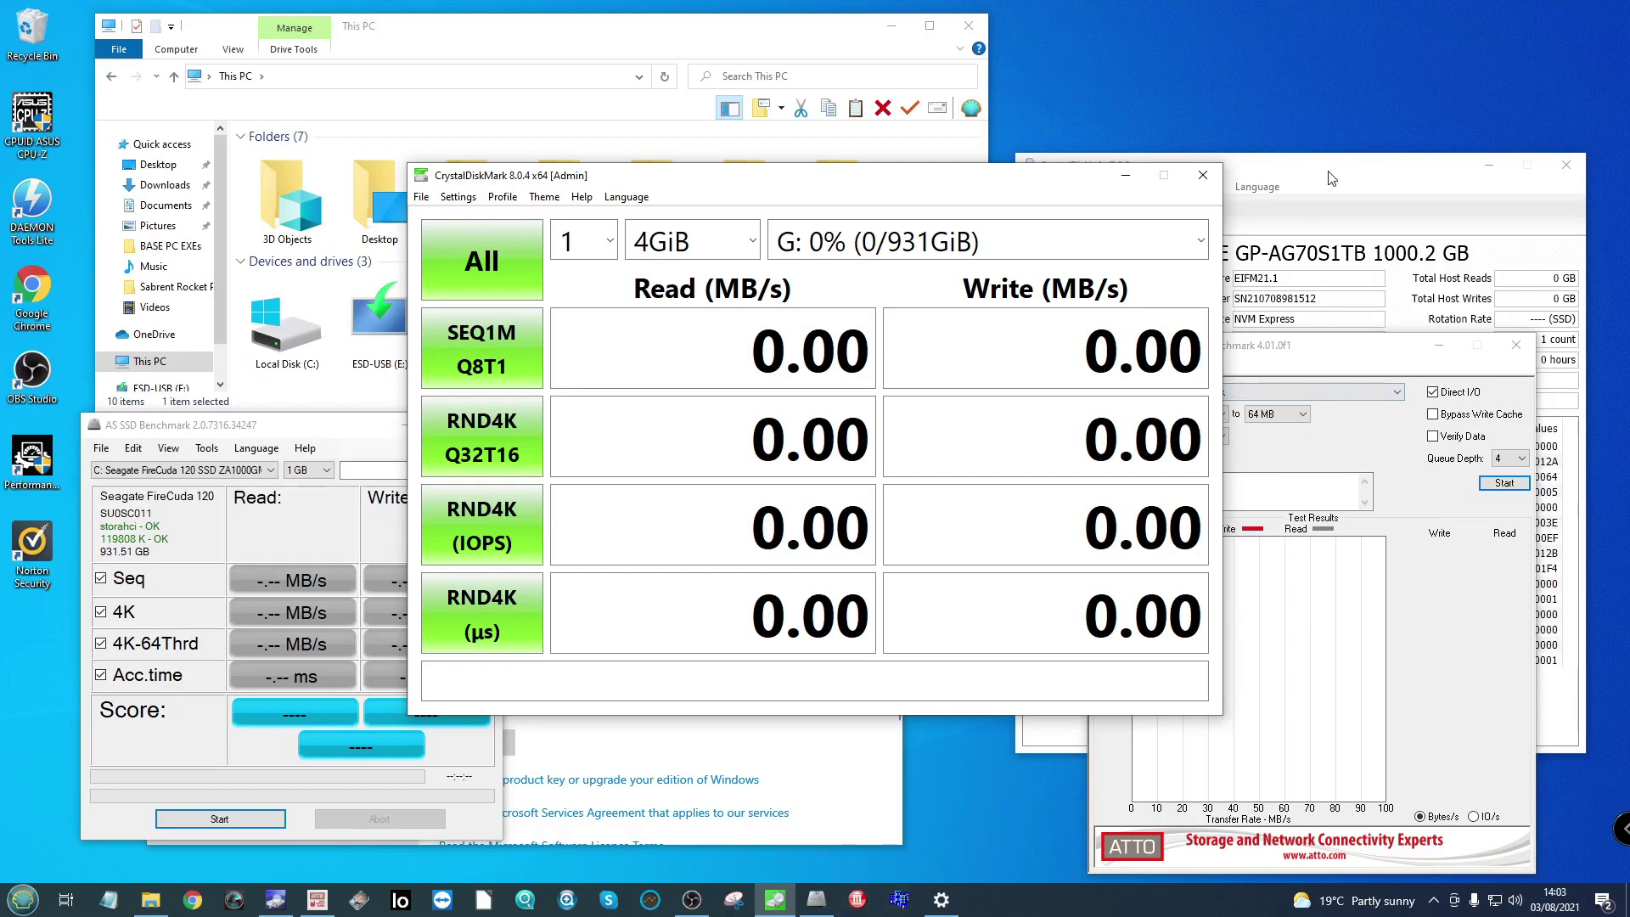
Step: Move CrystalDiskInfo to the top right and restack CrystalDiskMark and ATTO for the G: benchmark runs
left_click(1330, 178)
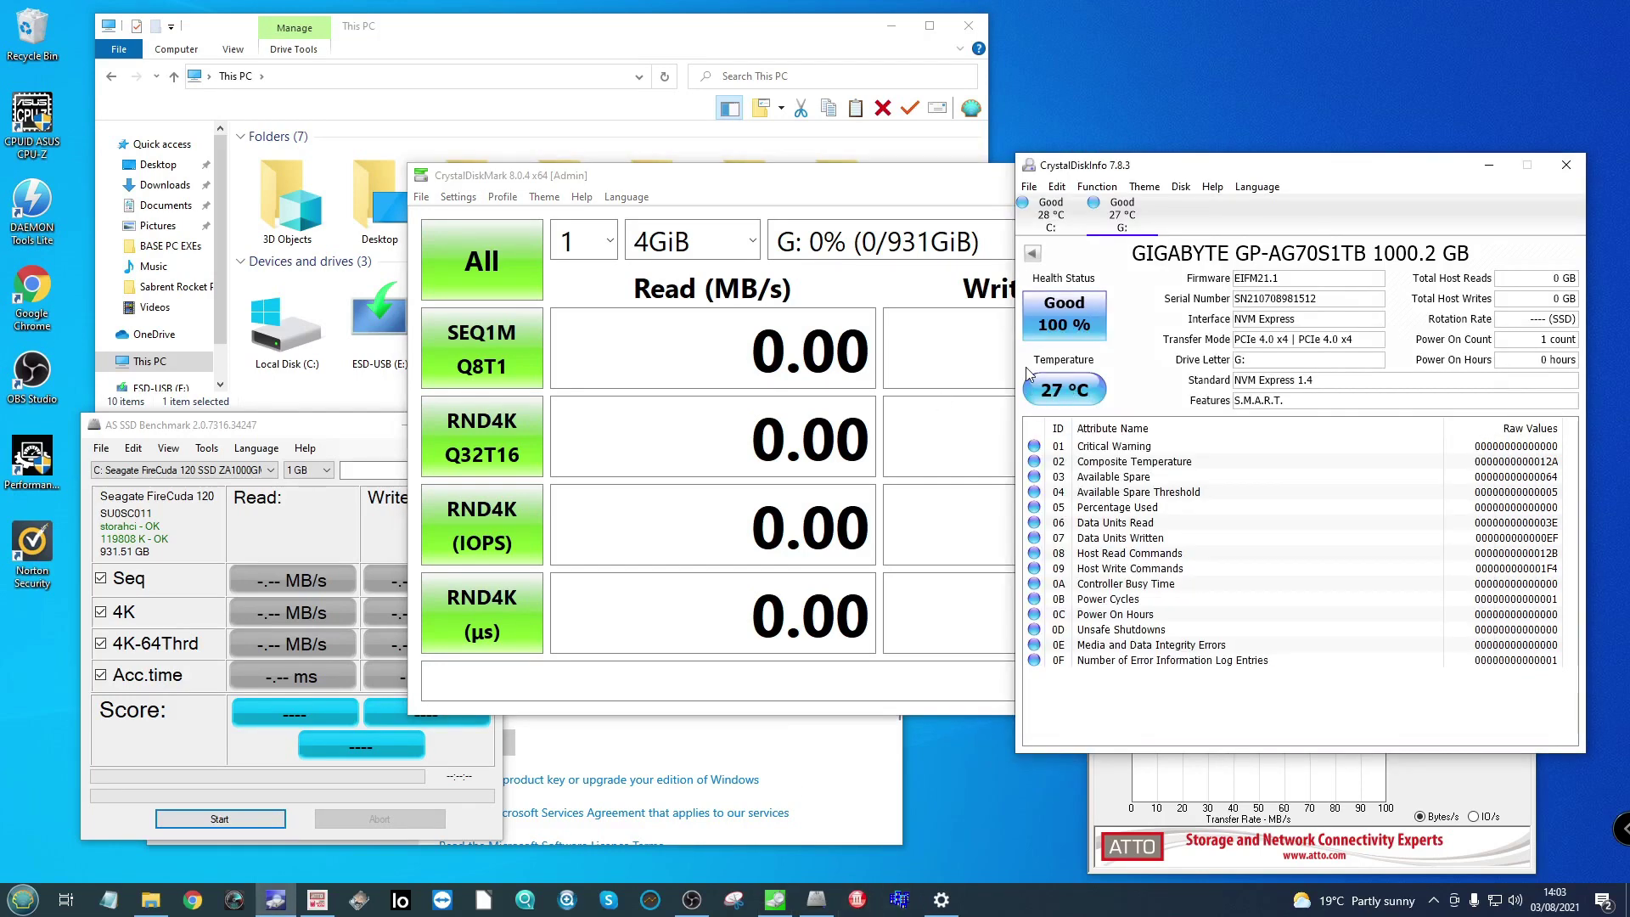
left_click_drag(1443, 166, 1473, 29)
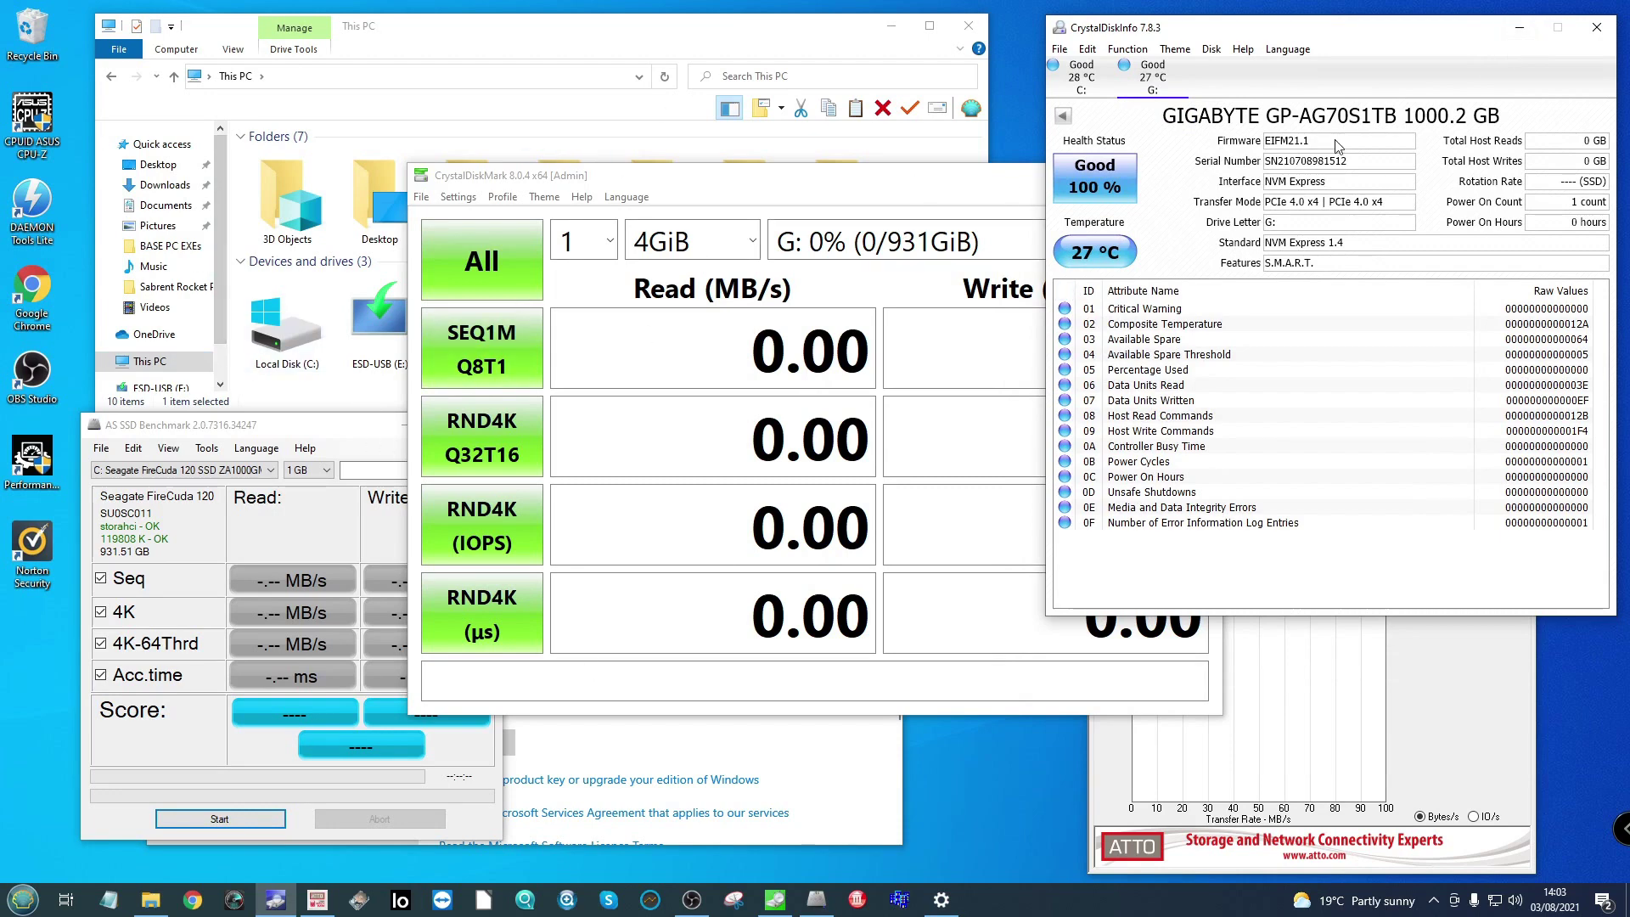
left_click(806, 178)
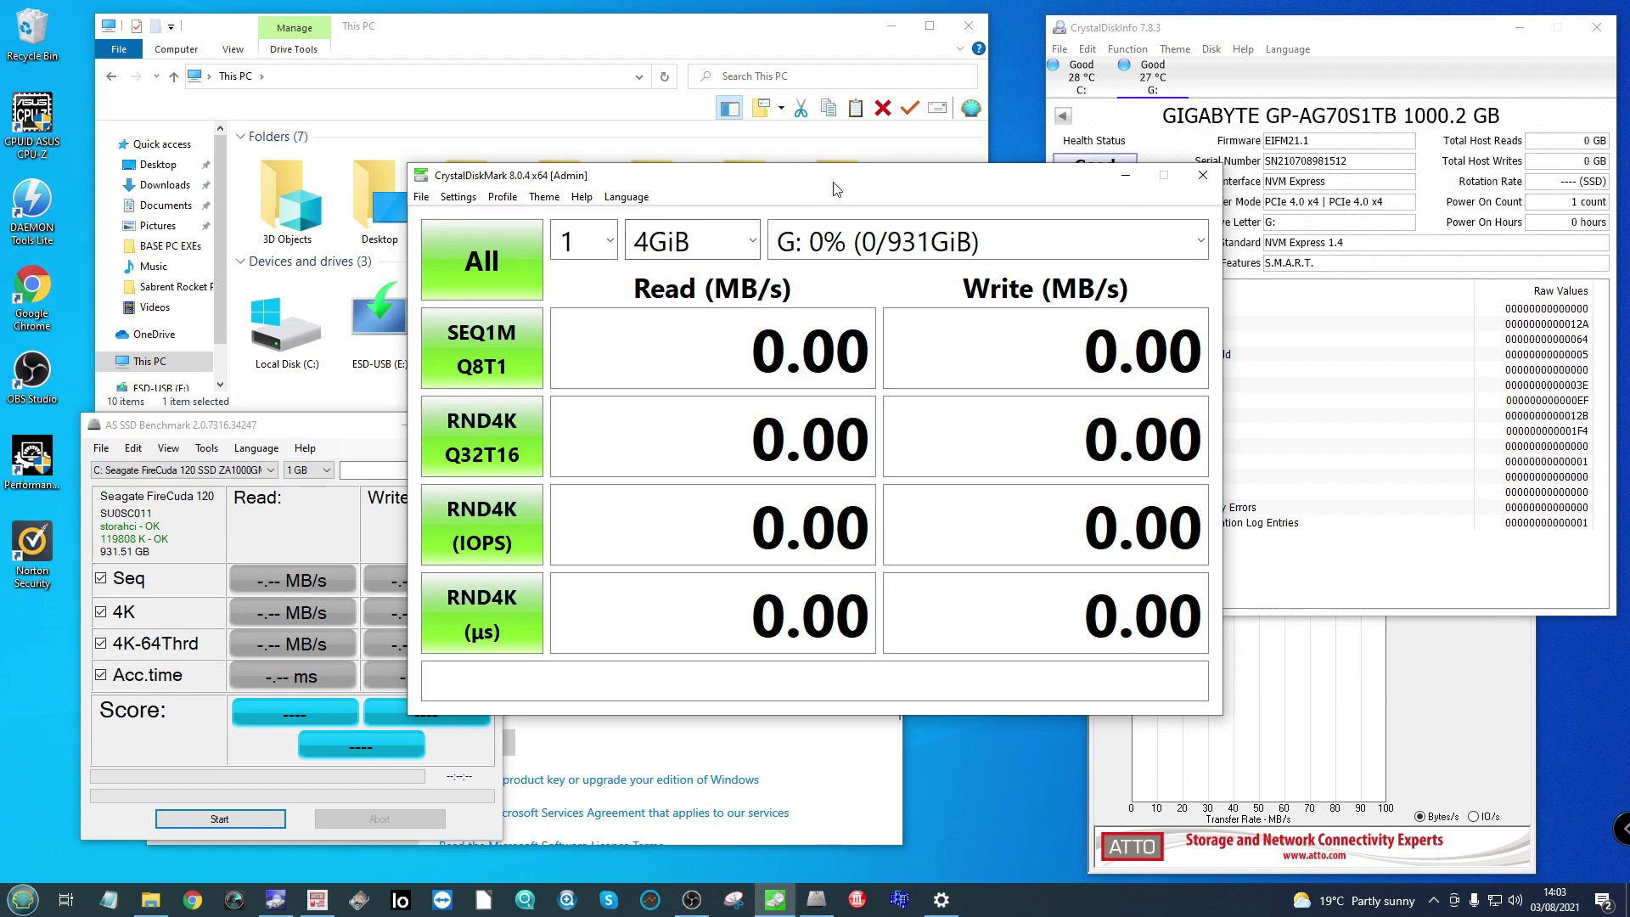
mouse_move(740, 174)
left_mouse_down()
mouse_move(783, 190)
mouse_move(766, 189)
left_mouse_up()
left_click(1486, 869)
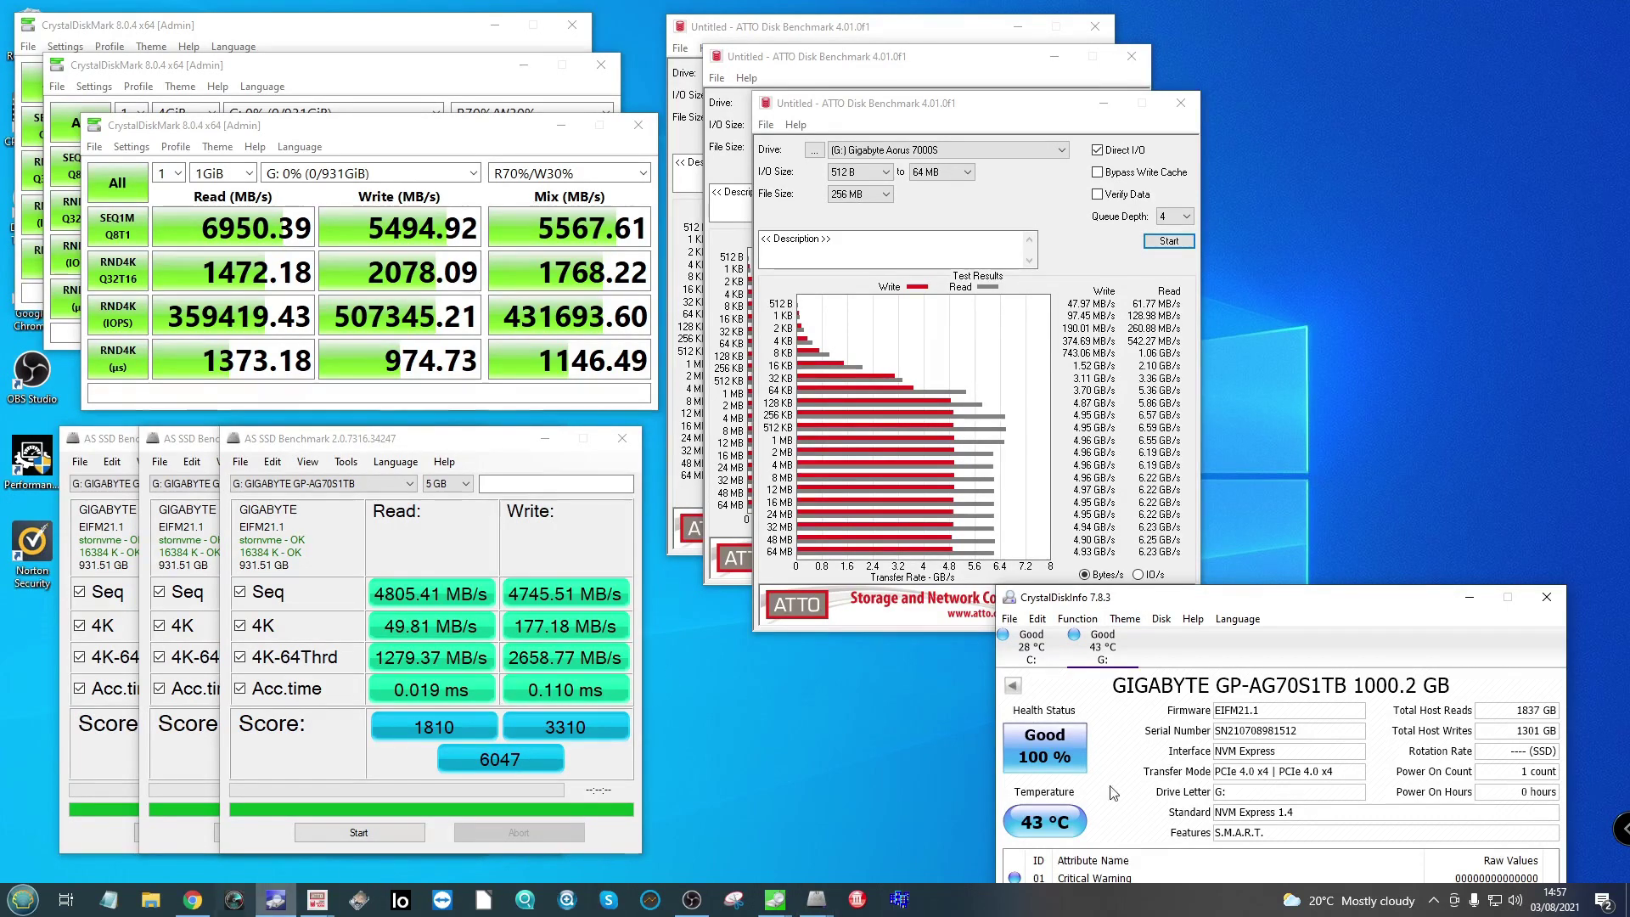
Step: Bring back Gigabyte's AORUS Gen4 7000s product page and scroll to the Model list table
left_click(199, 891)
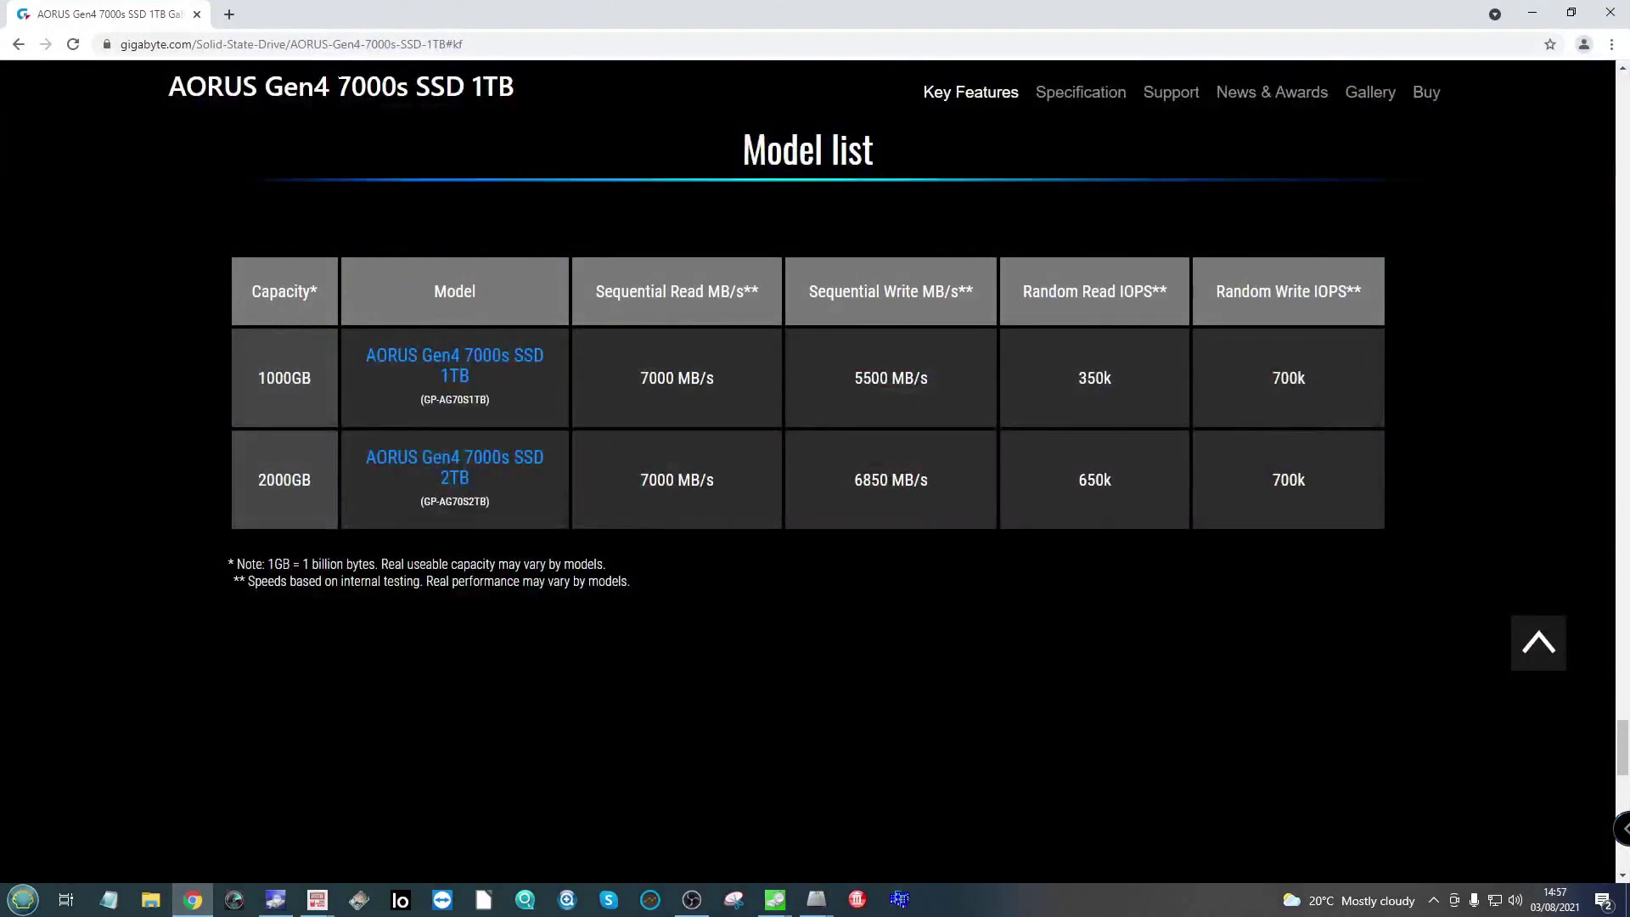
scroll(404, 190, "up", 8)
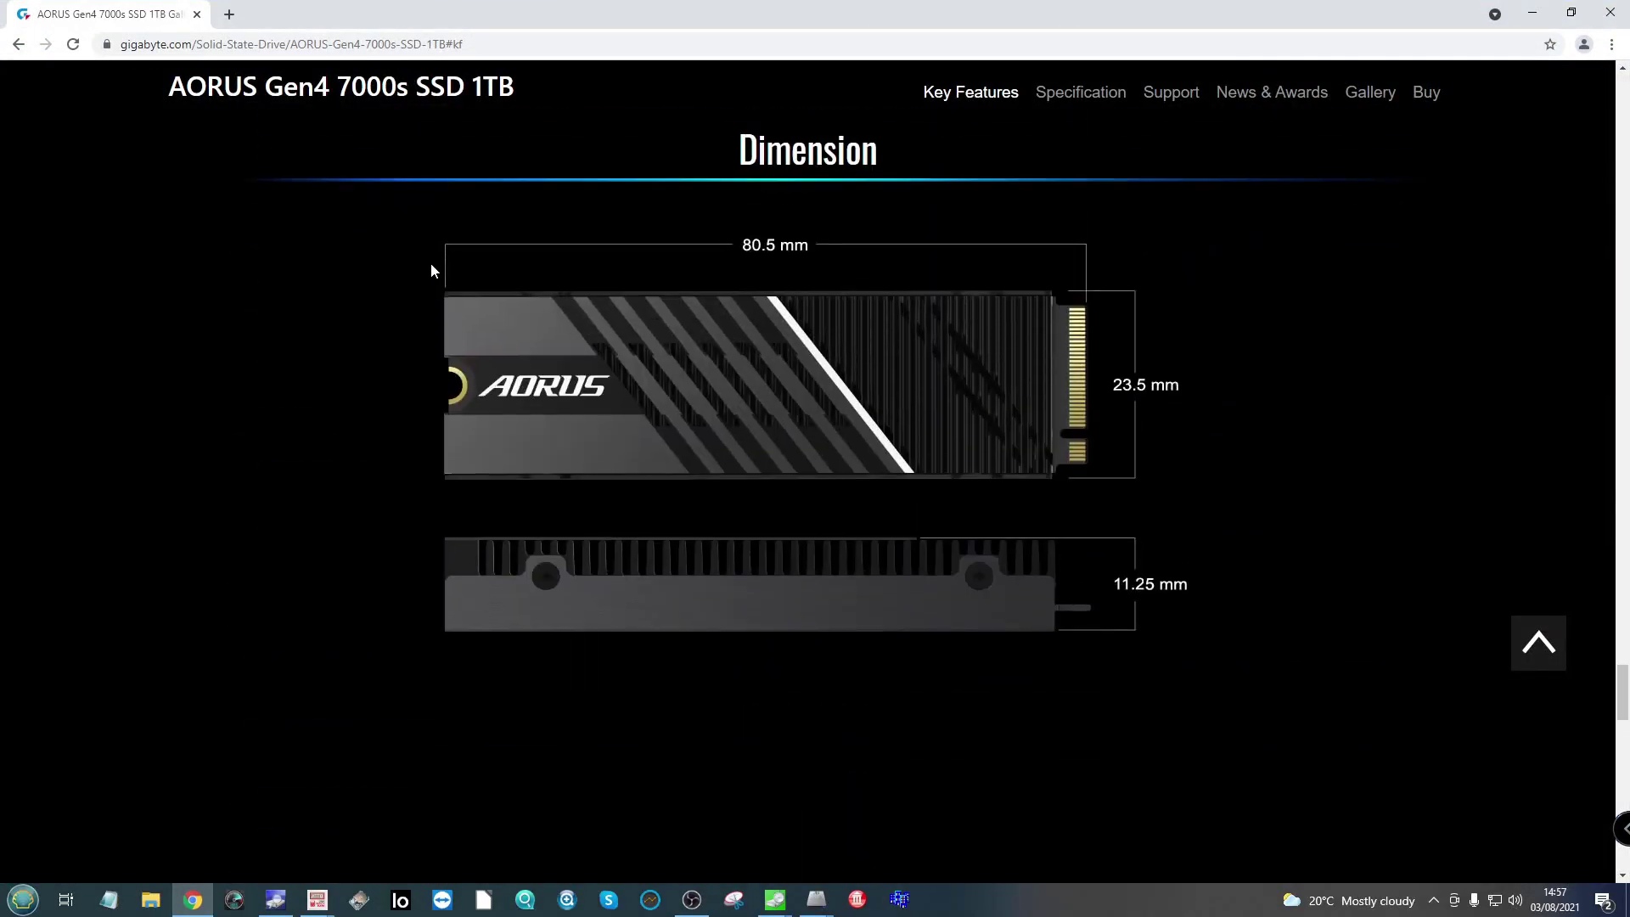
scroll(430, 281, "down", 3)
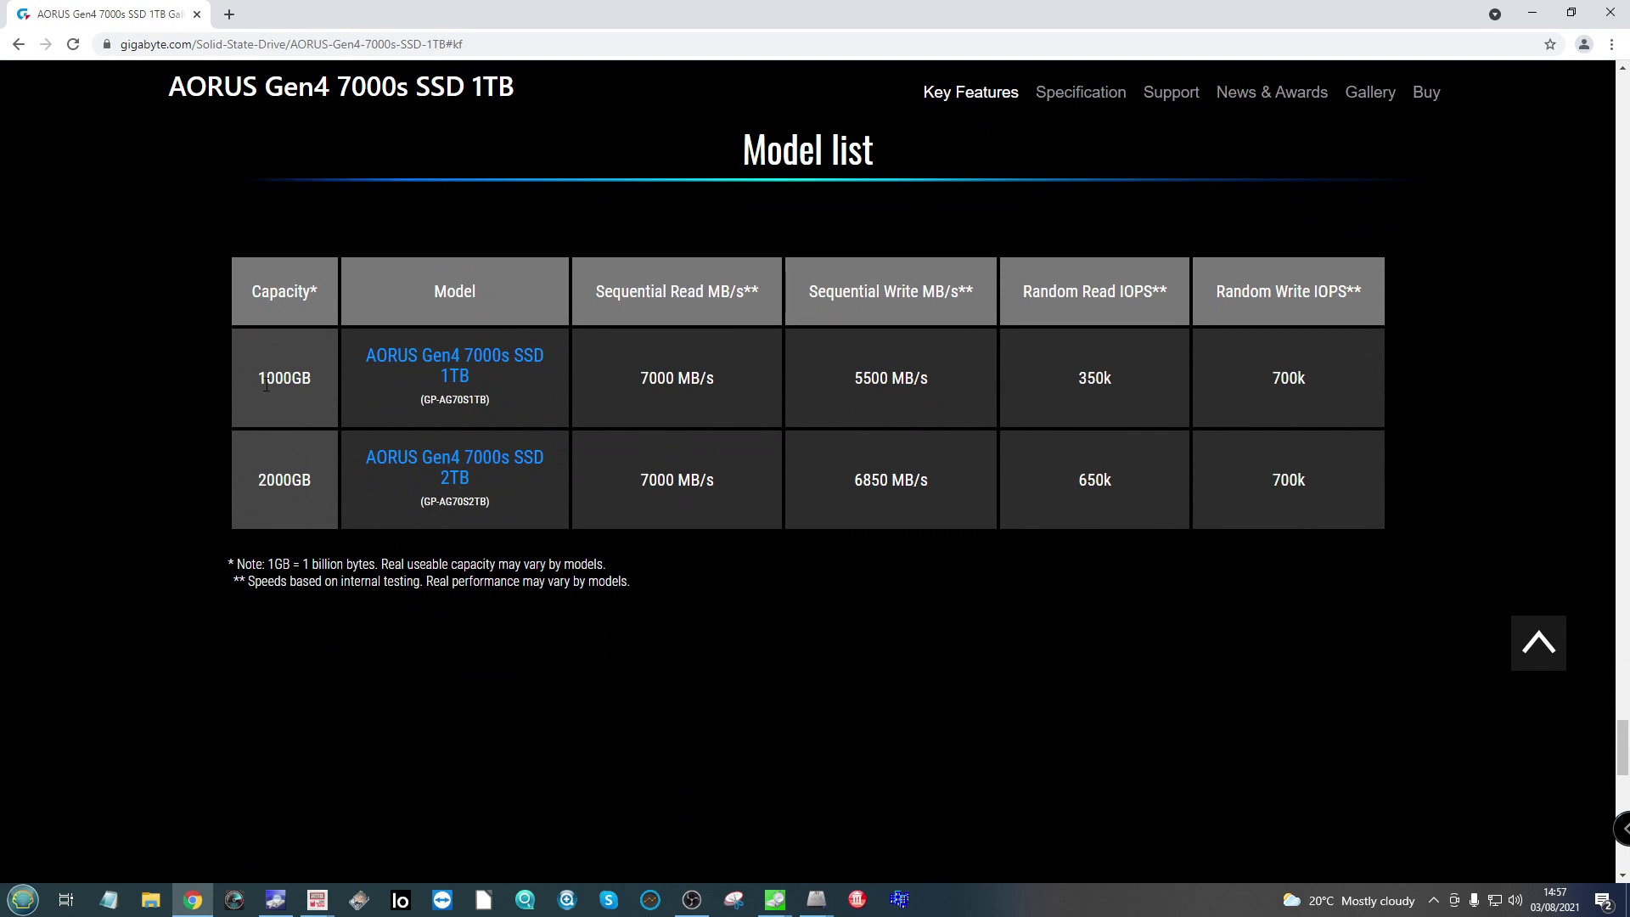
Step: Highlight the 1TB model's specs: 1000GB, 7000 MB/s read, 5500 MB/s write, 350k and 700k IOPS
left_click_drag(266, 385, 311, 378)
left_click_drag(637, 373, 746, 384)
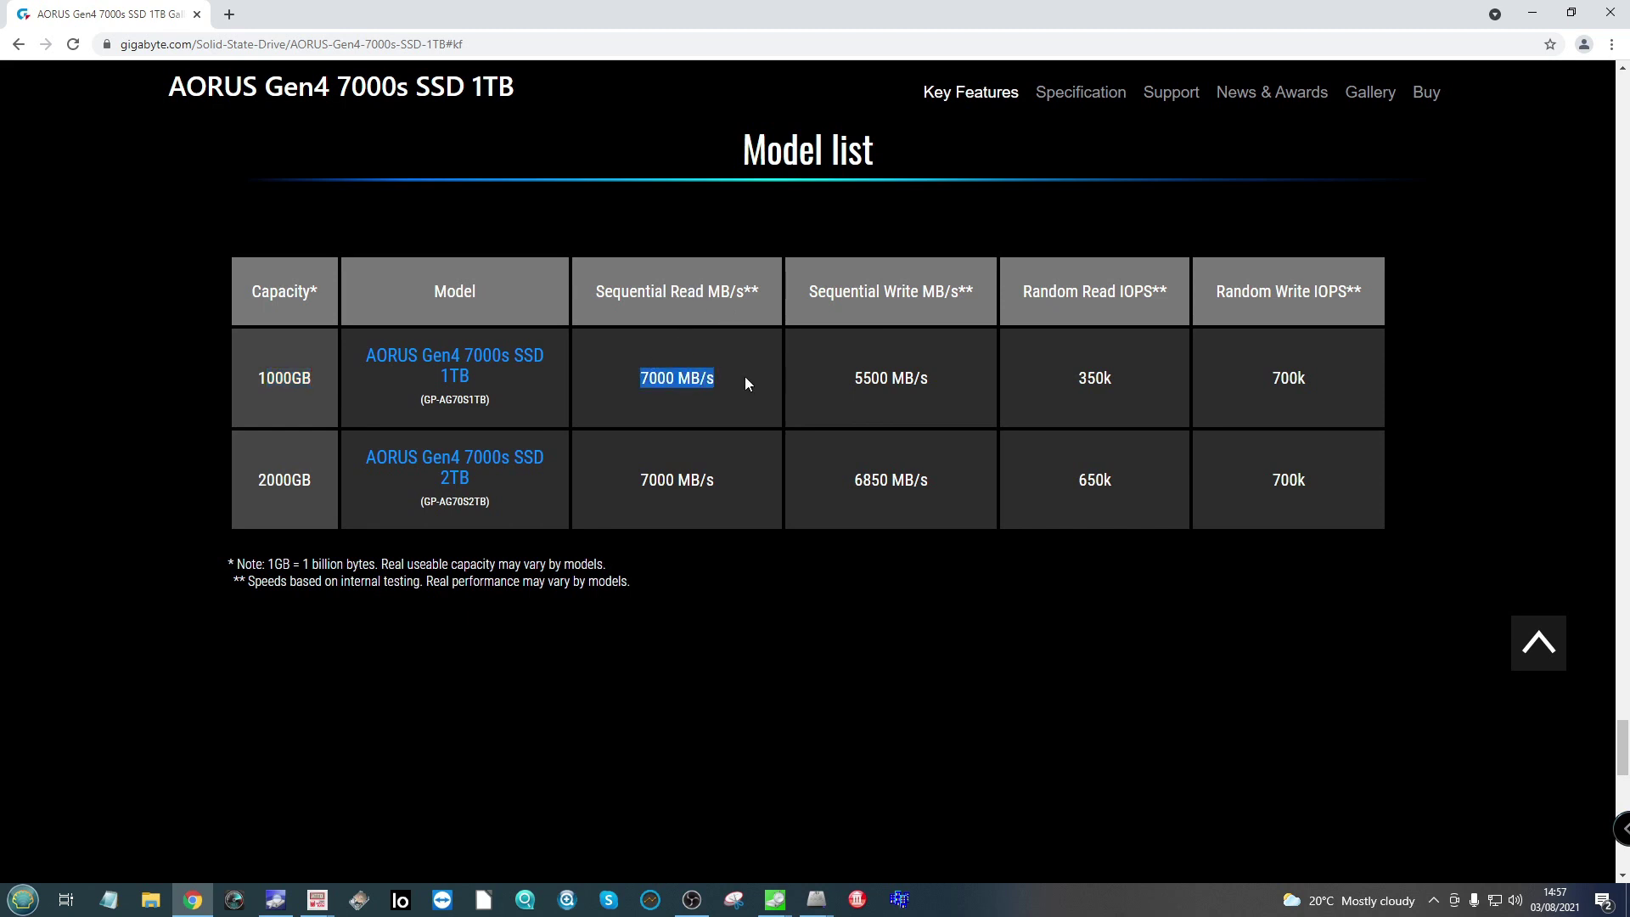
left_click_drag(910, 291, 974, 291)
left_click_drag(848, 374, 930, 378)
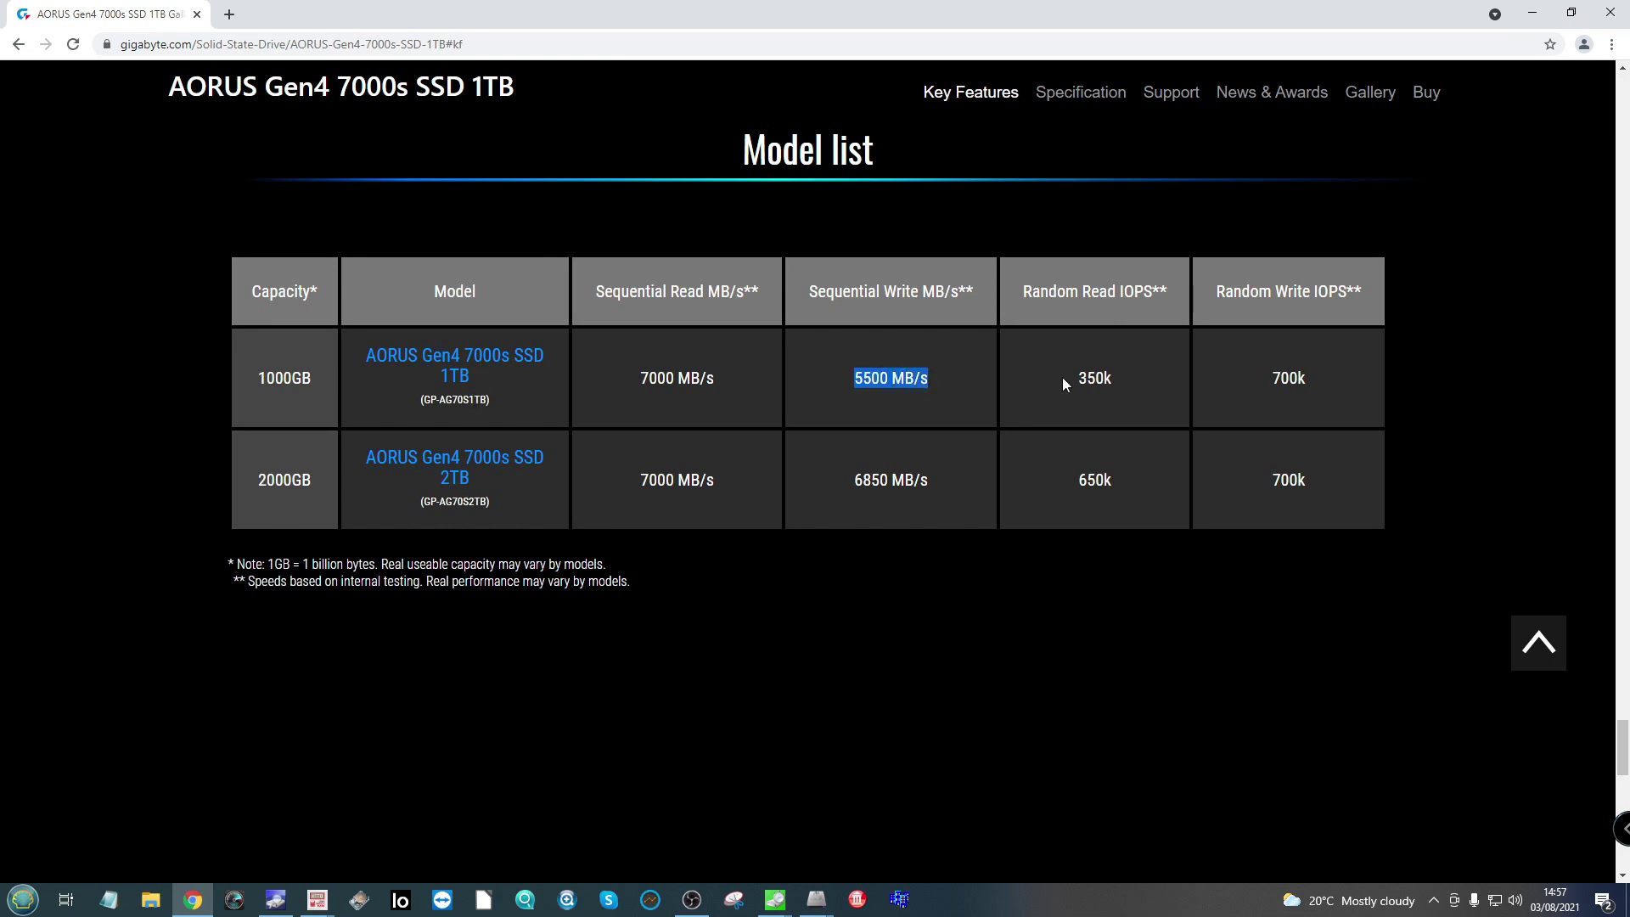
left_click_drag(1062, 377, 1113, 372)
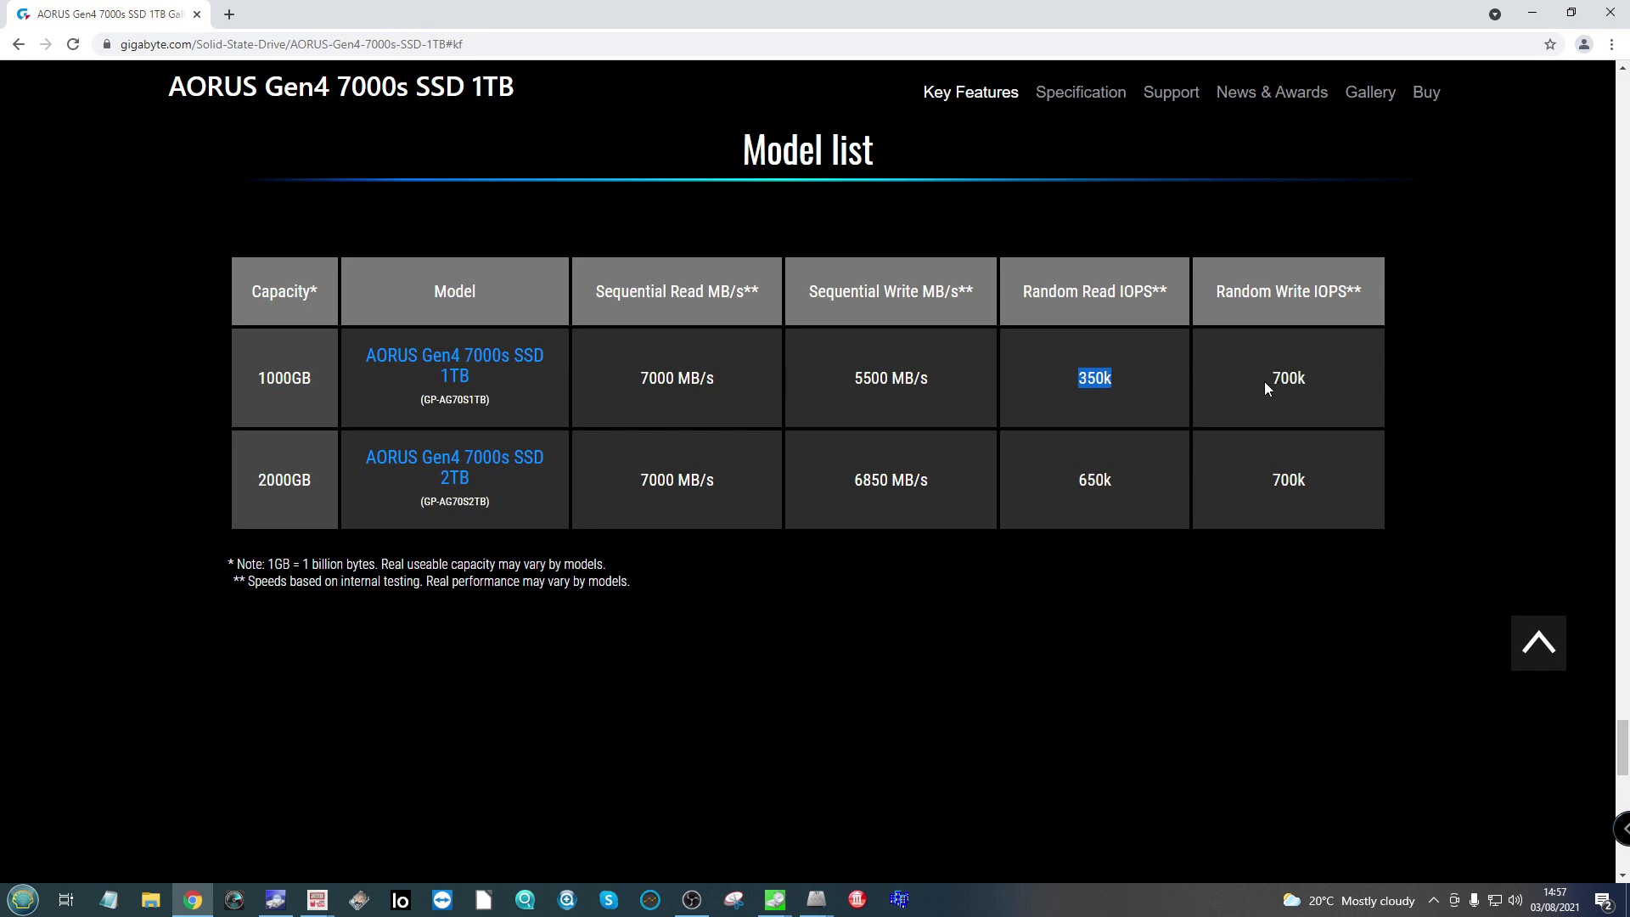
left_click_drag(1273, 378, 1313, 380)
Step: Minimize Chrome and close the three AS SSD windows and the ATTO windows
left_click(1532, 11)
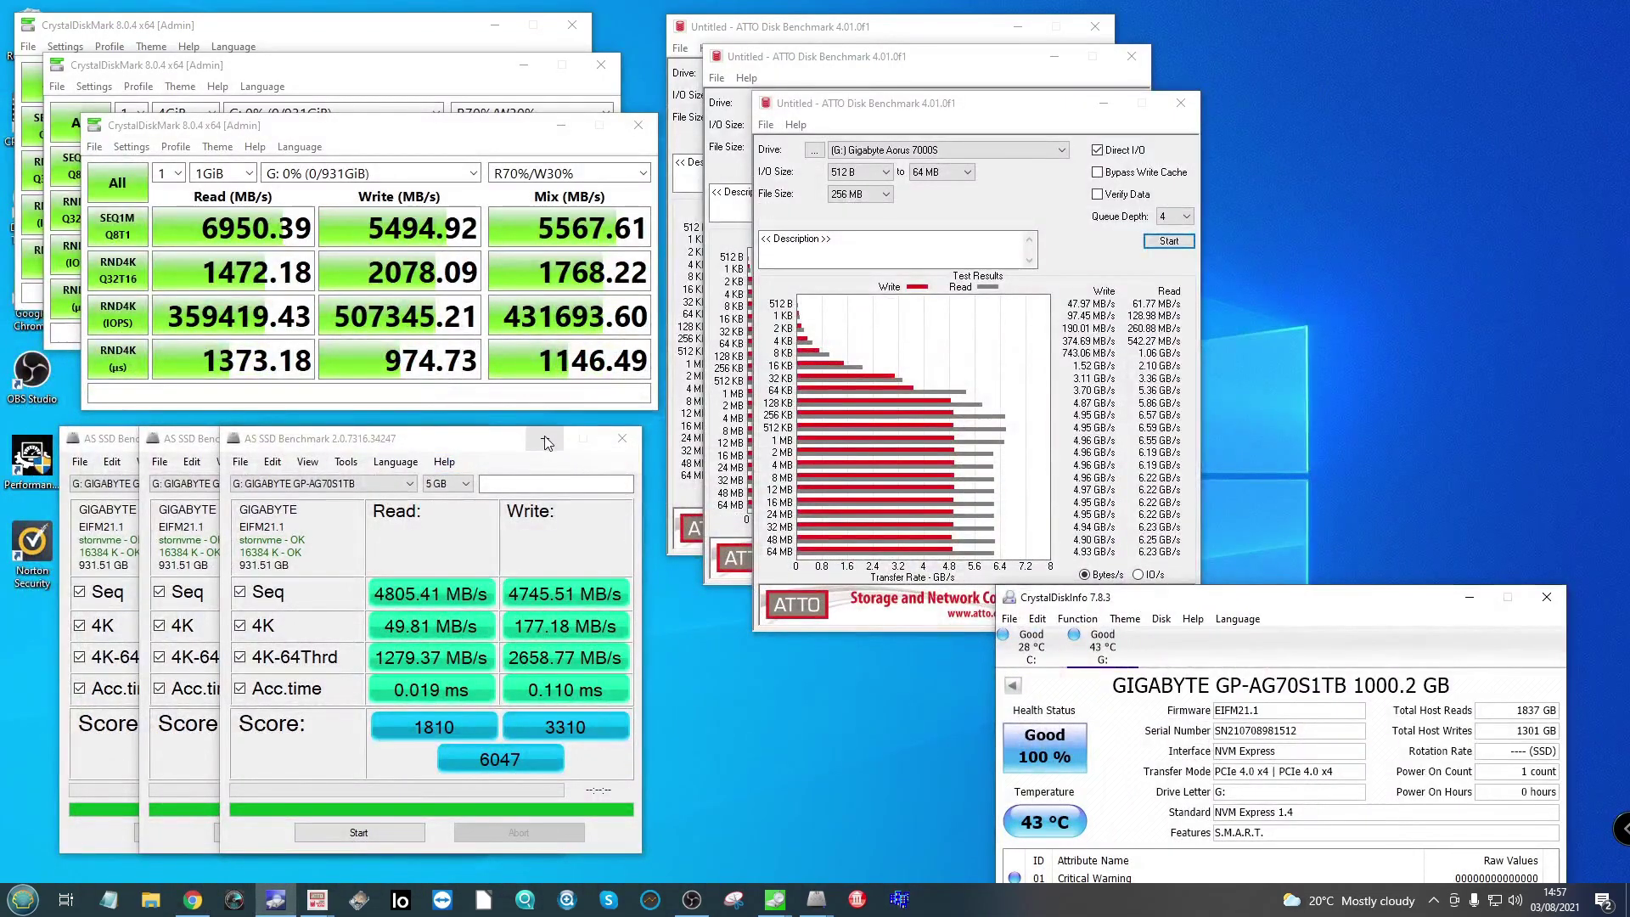
left_click(621, 438)
left_click(541, 438)
left_click(461, 438)
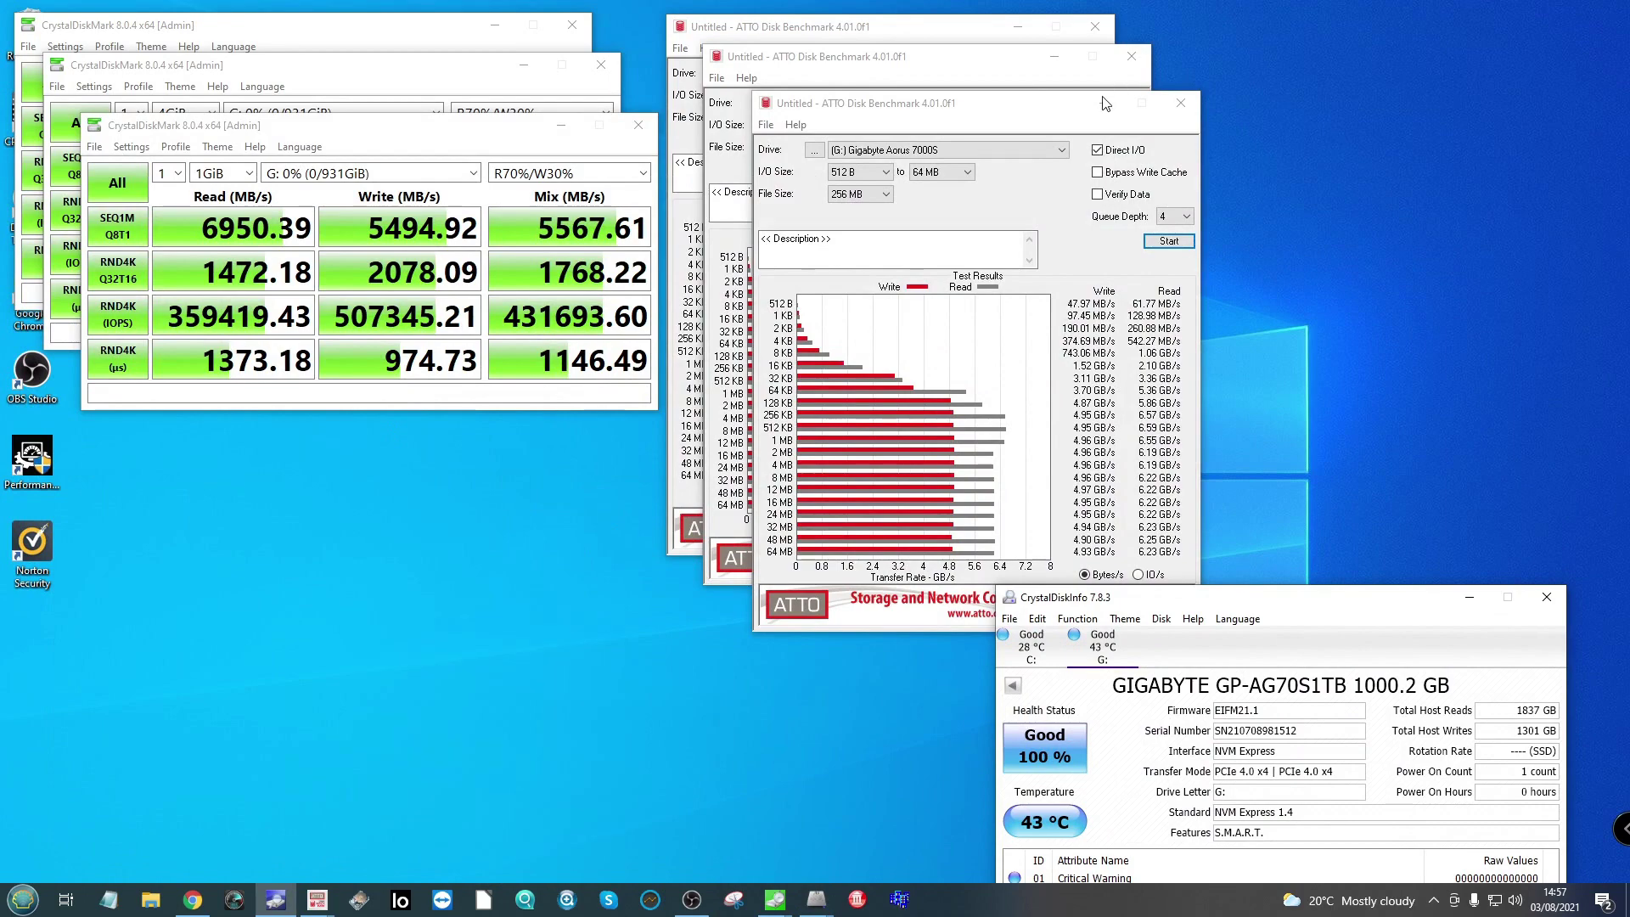
left_click(1102, 102)
left_click(1053, 56)
left_click(1012, 32)
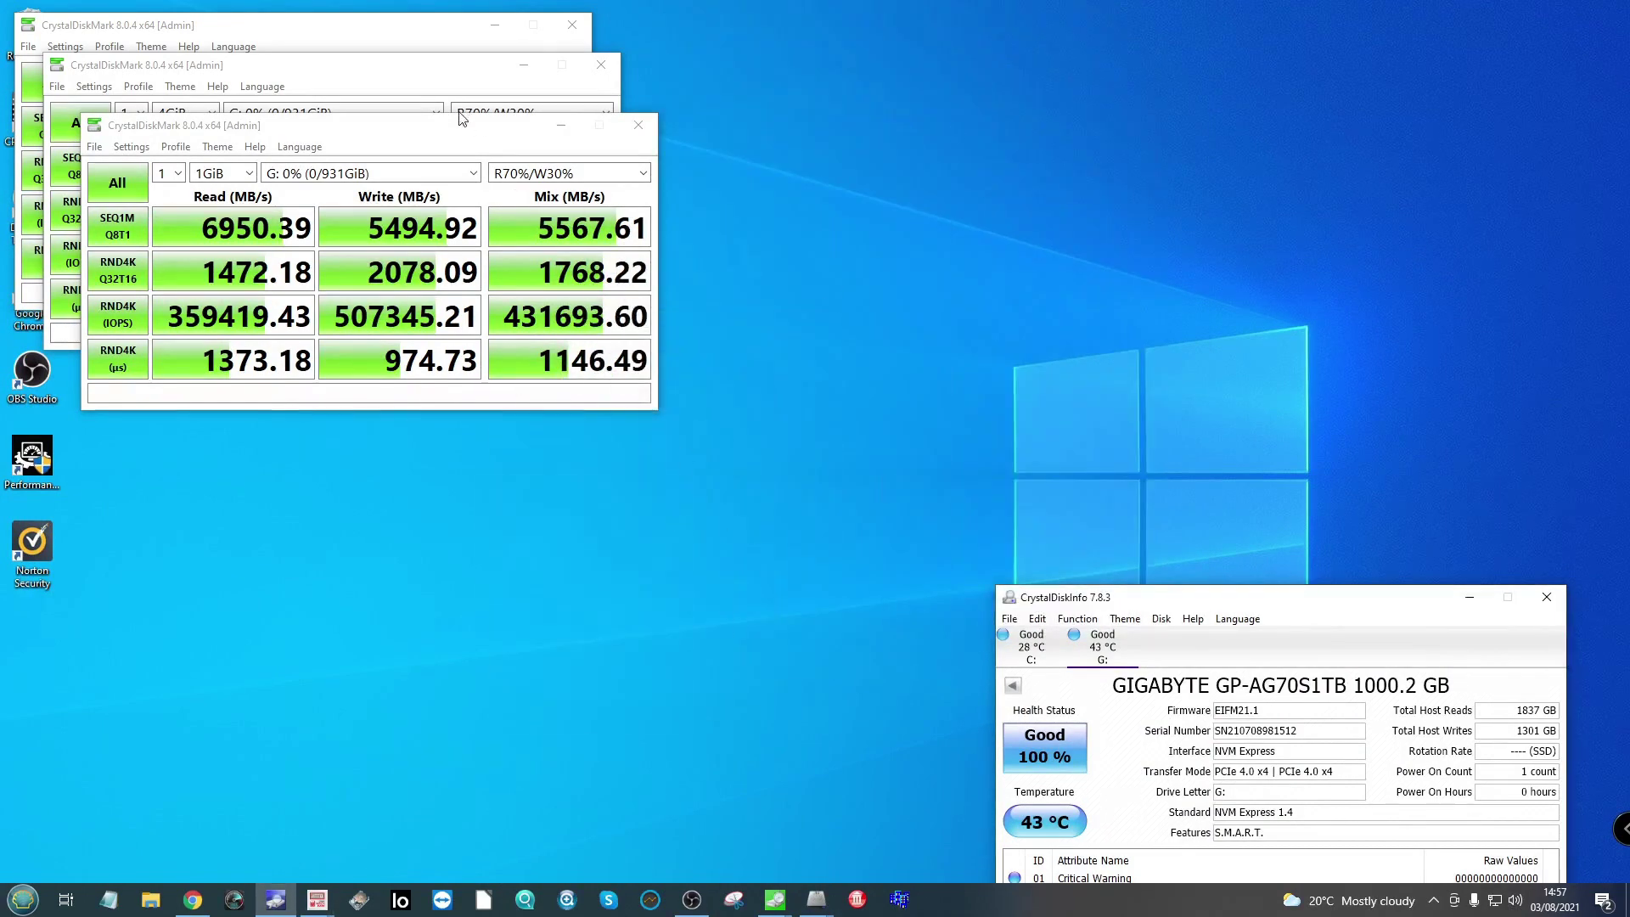
Step: Arrange the CrystalDiskMark results: 1GiB top left, 4GiB upper right, 16GiB below the 1GiB window
left_click_drag(461, 119, 455, 520)
left_click_drag(305, 64, 1043, 101)
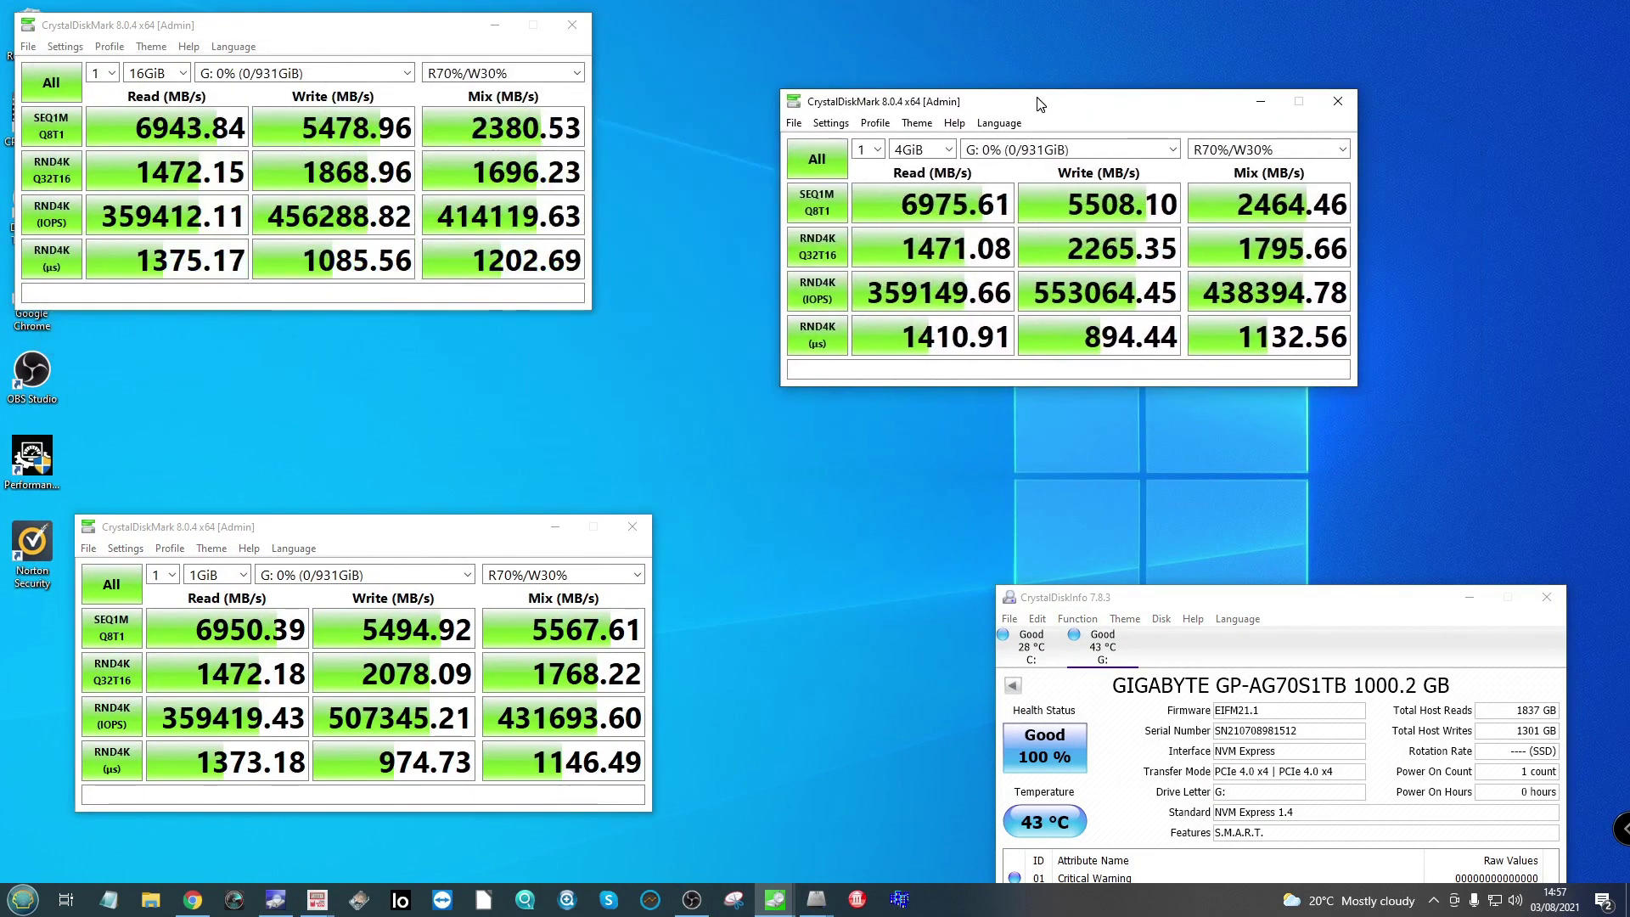
left_click(340, 23)
left_click_drag(338, 22, 473, 104)
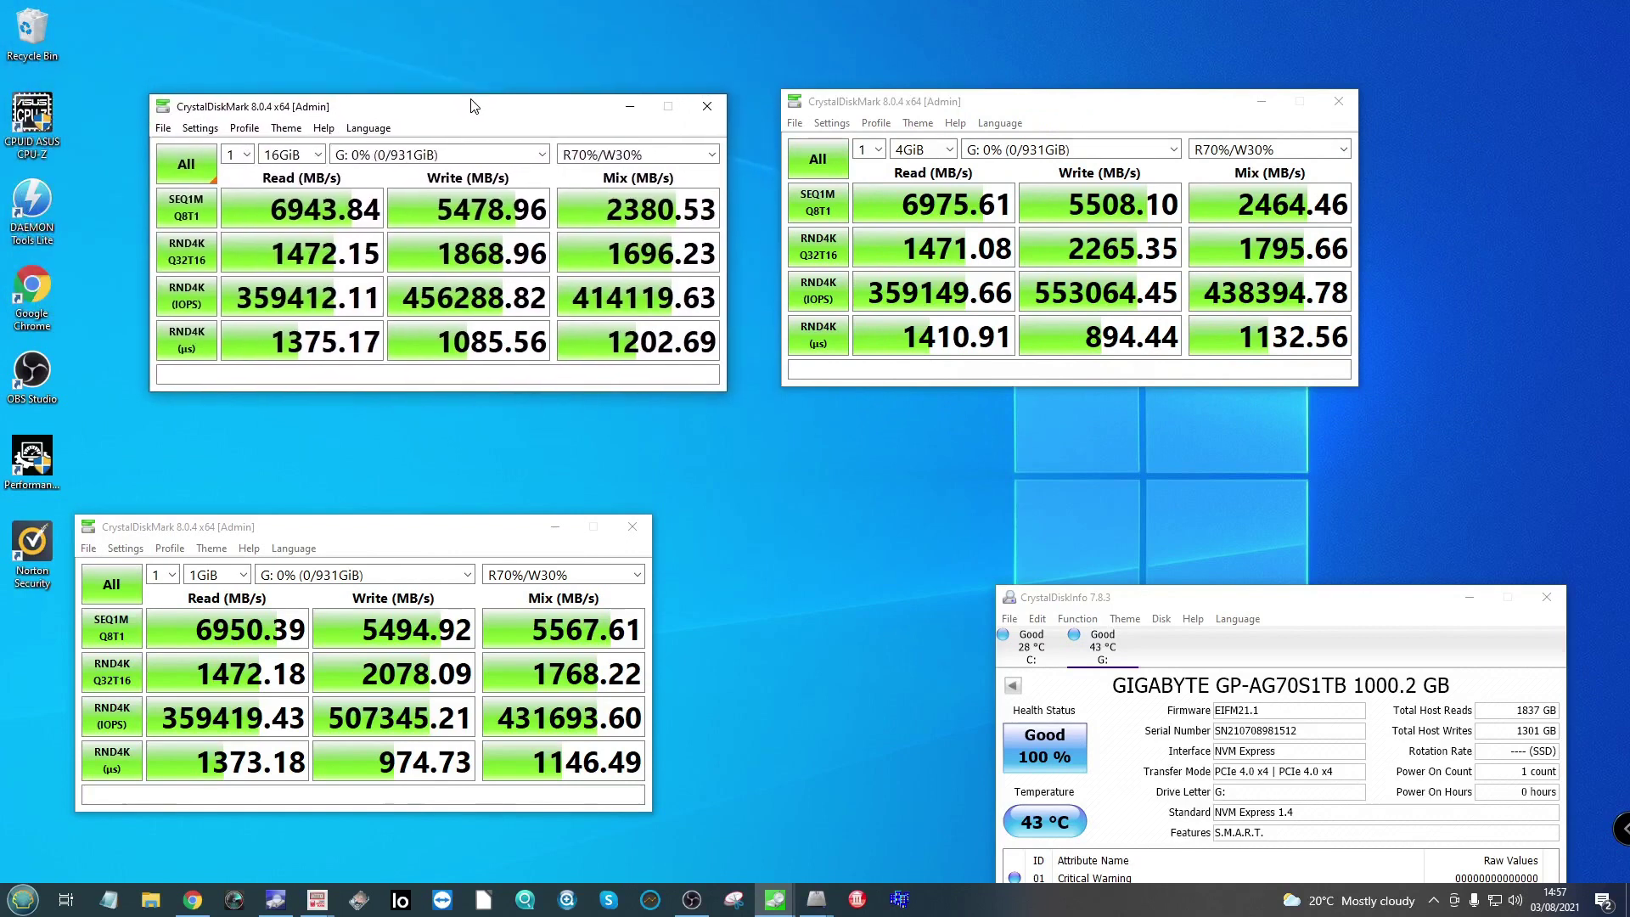
left_click_drag(386, 535, 458, 491)
left_click_drag(490, 111, 1223, 457)
left_click_drag(518, 488, 508, 97)
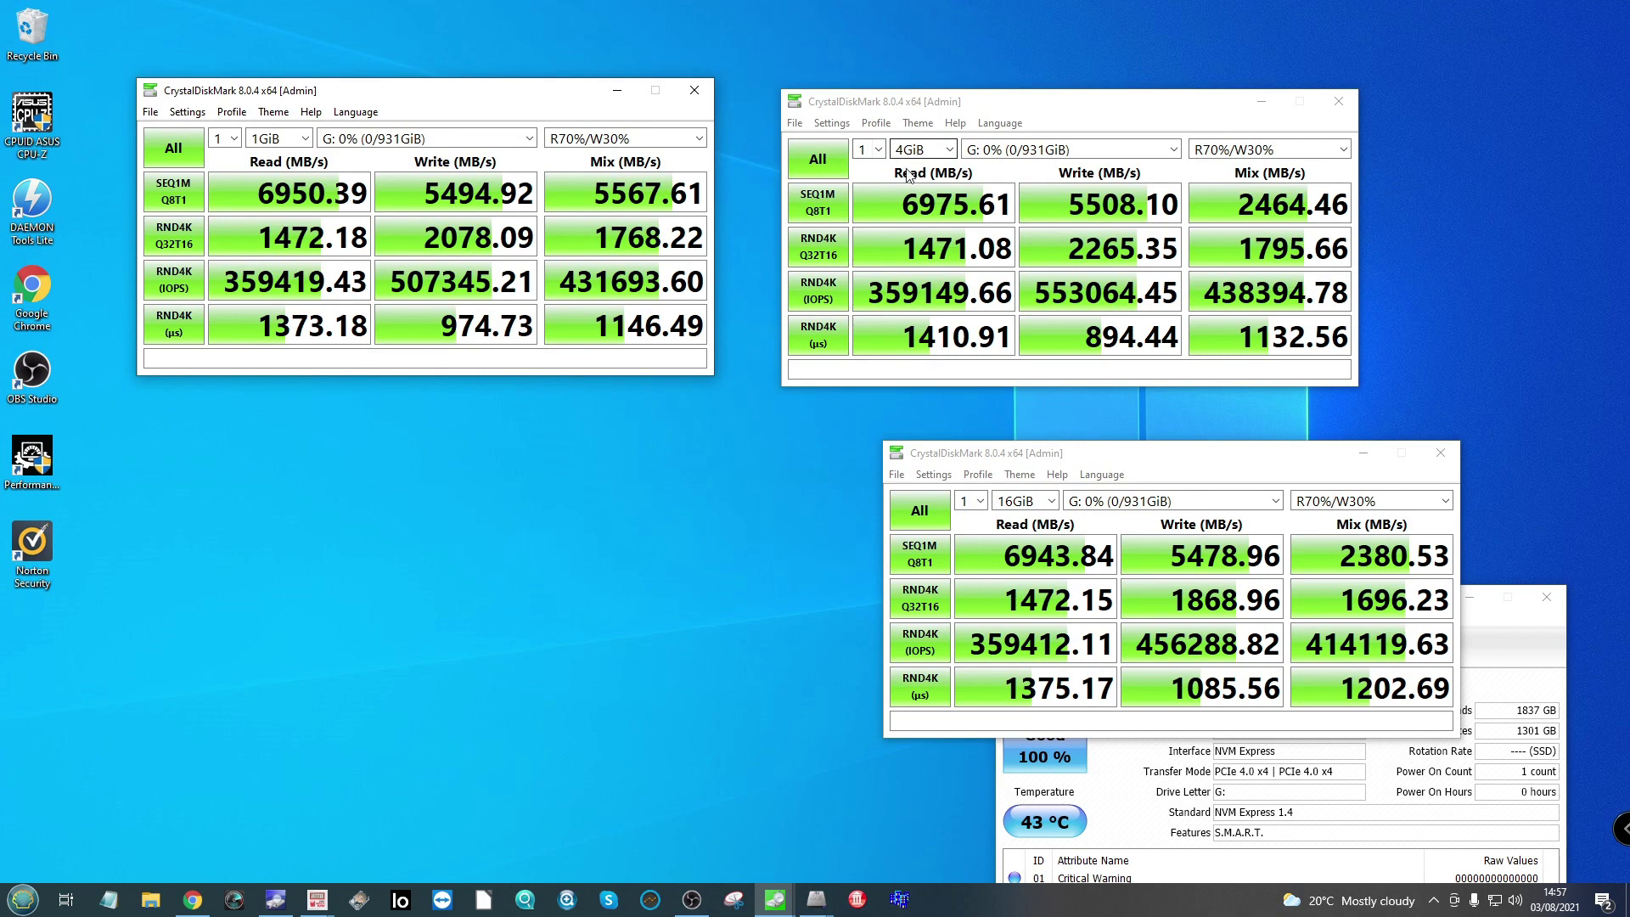
left_click(973, 459)
left_click_drag(973, 459, 231, 418)
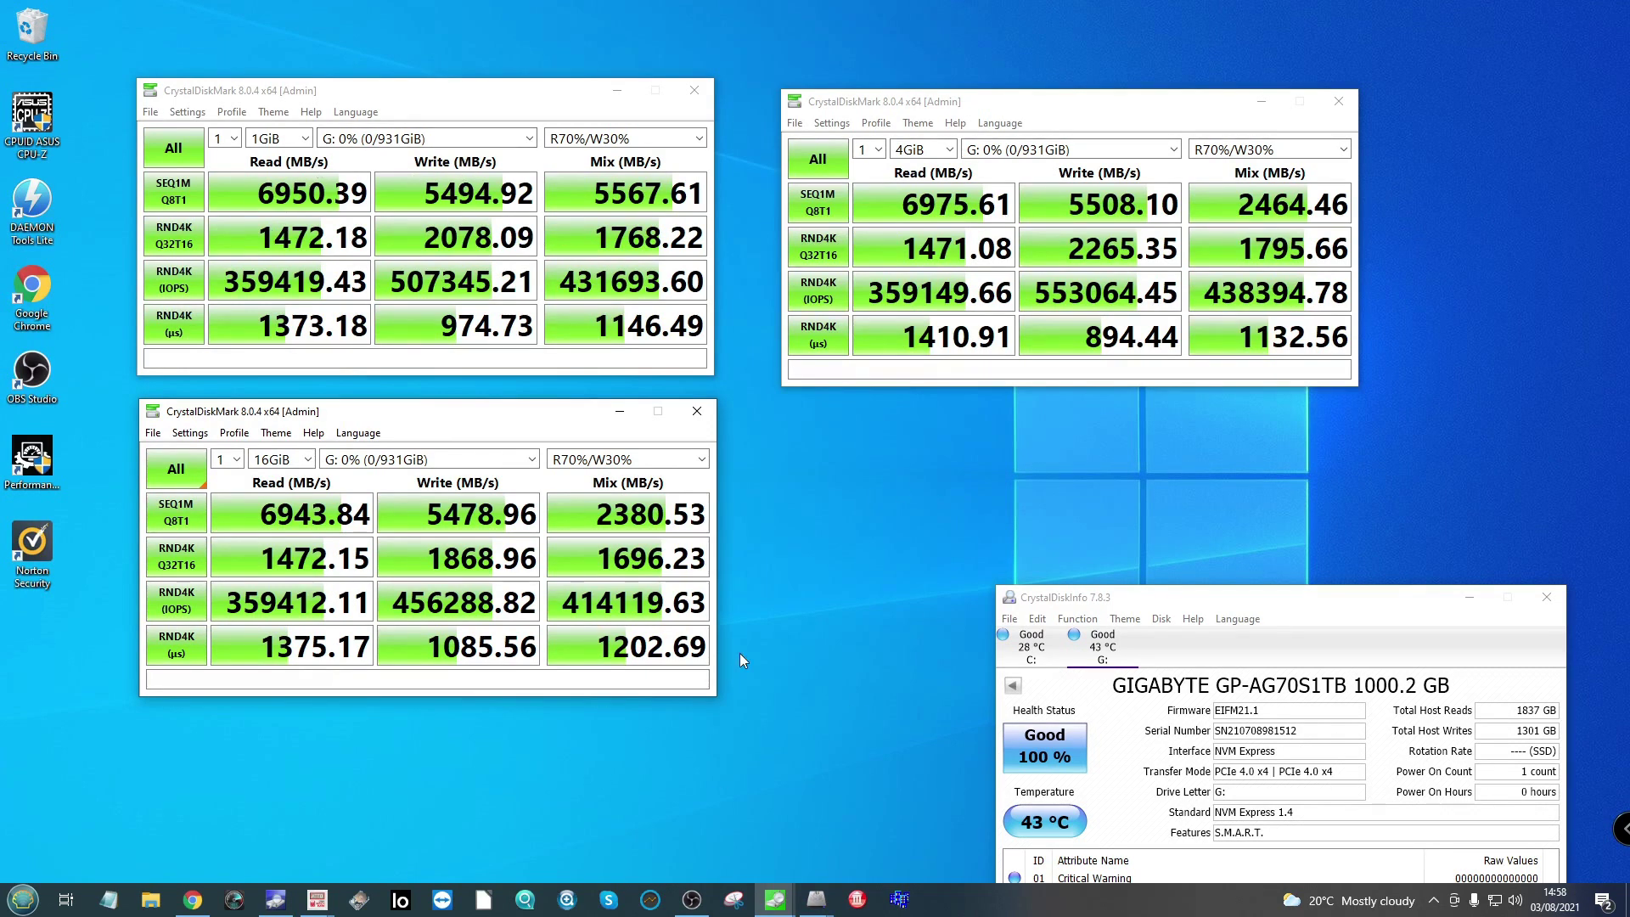
Step: Restore Chrome as a smaller window beside the results, scrolled to the Model list specs
left_click(193, 900)
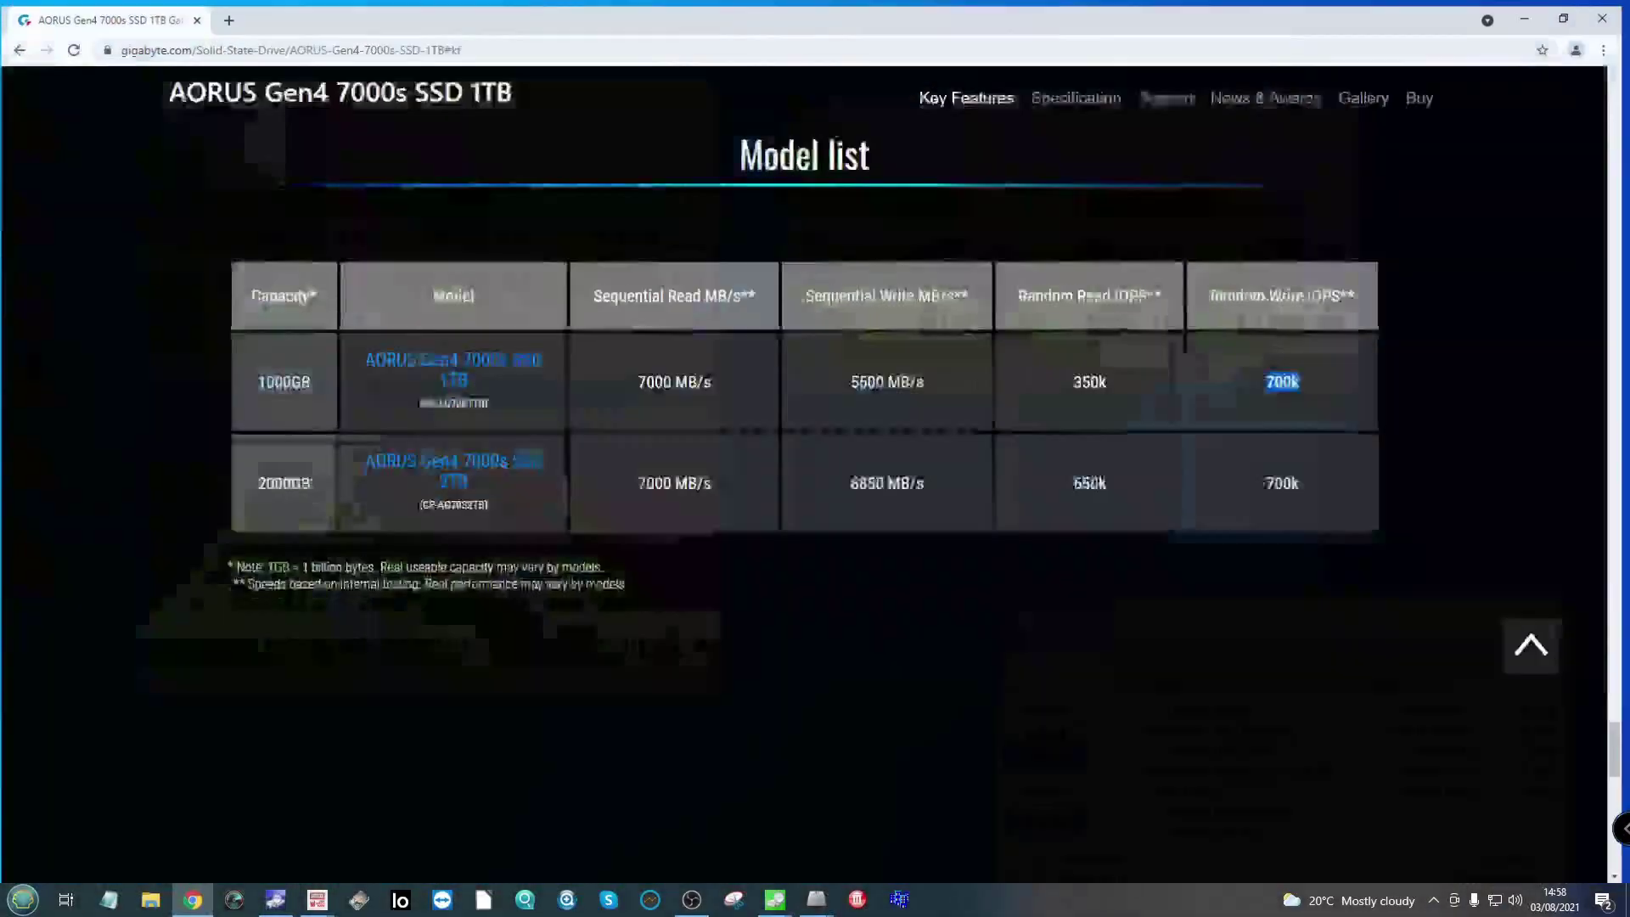
left_click(1571, 12)
scroll(390, 425, "down", 10)
left_click_drag(348, 11, 1213, 307)
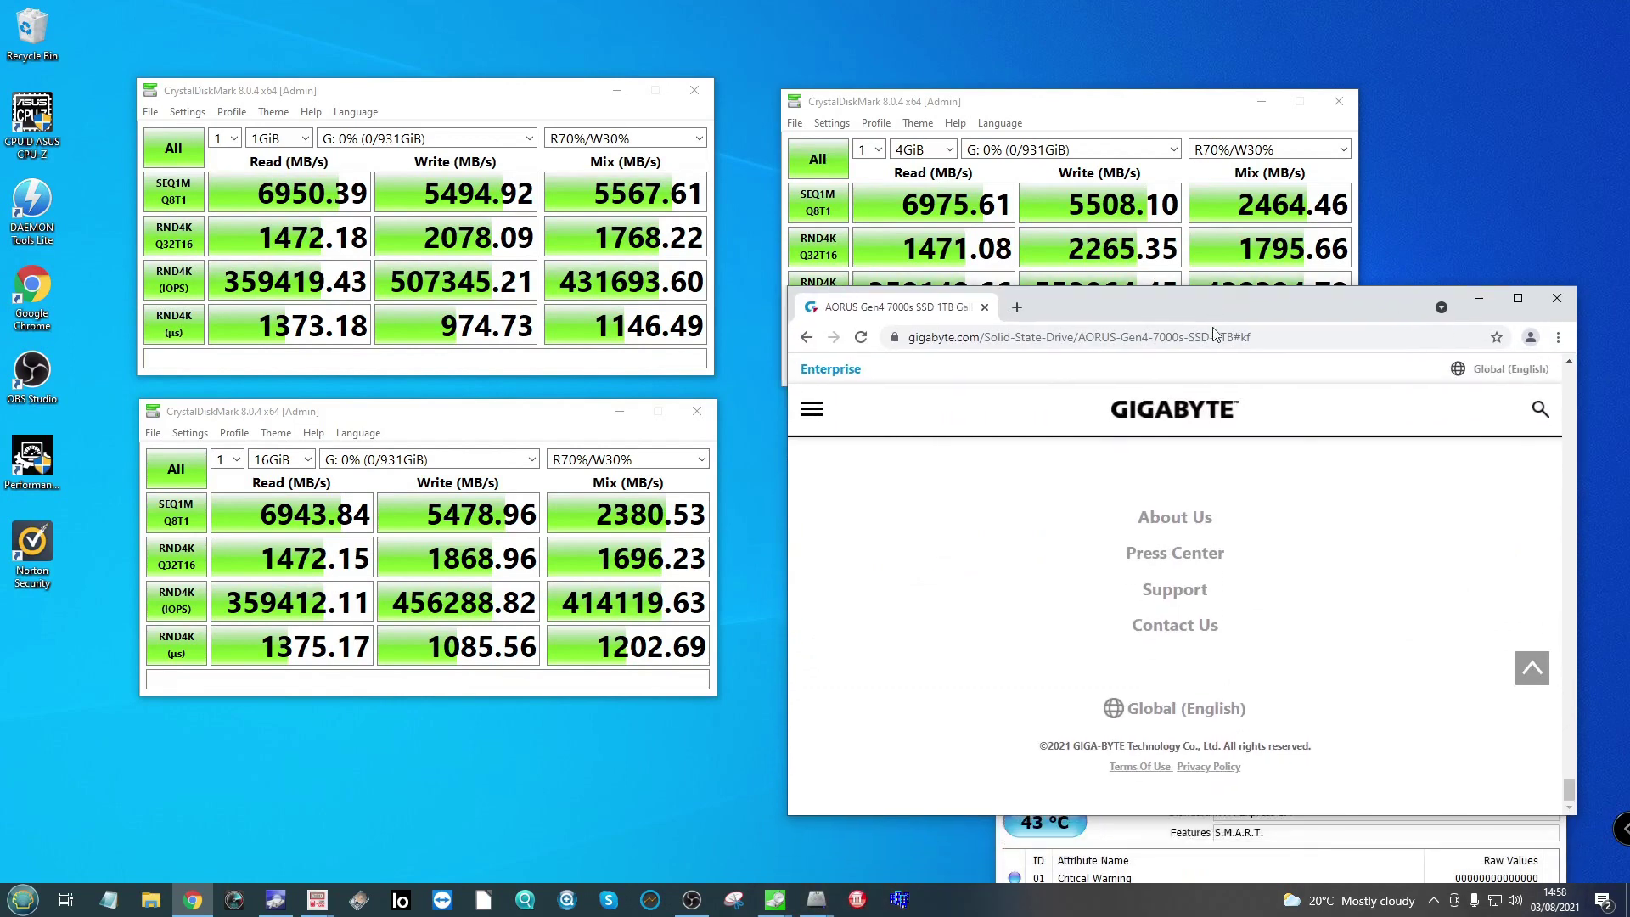
scroll(1182, 573, "up", 10)
scroll(1093, 606, "down", 5)
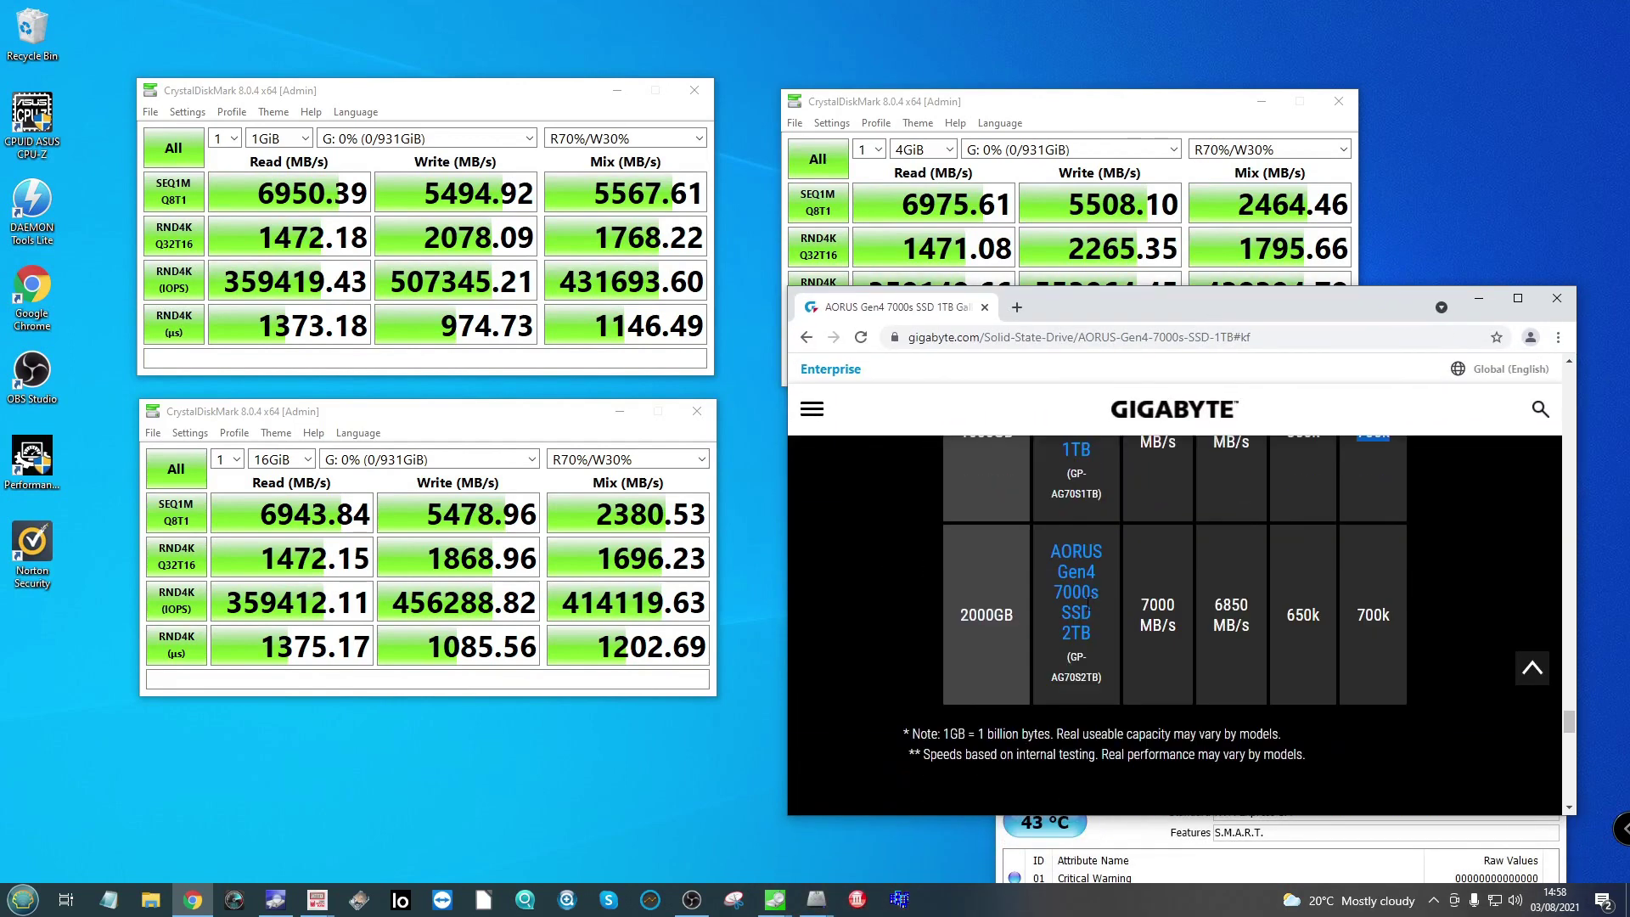
scroll(1094, 605, "up", 3)
scroll(1095, 604, "down", 1)
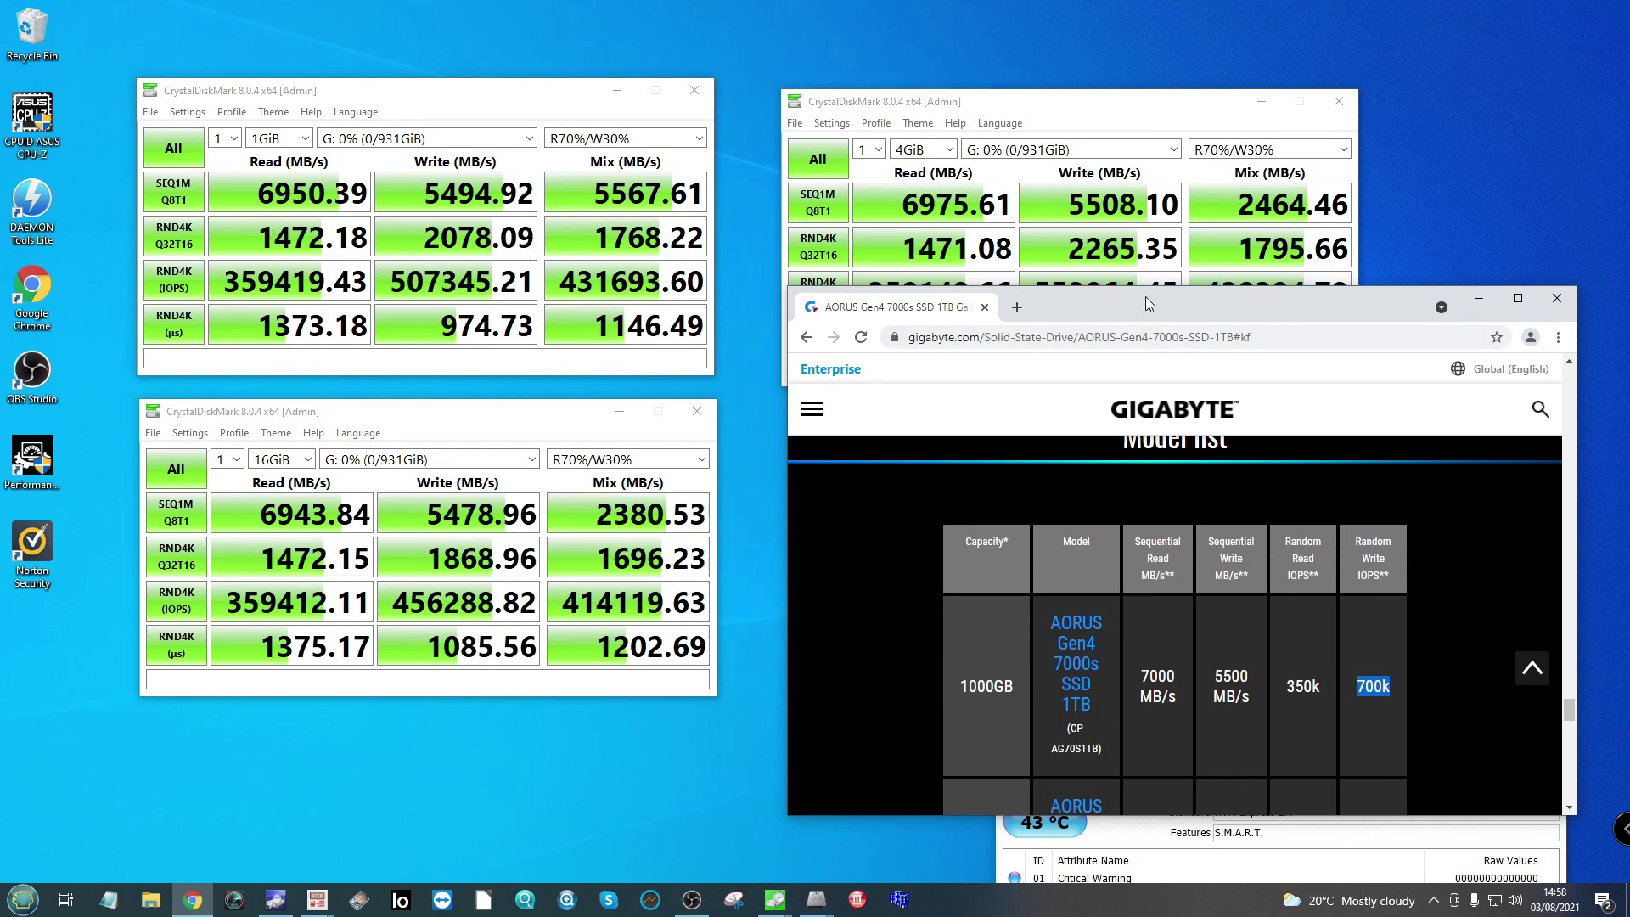
Step: Adjust the 4GiB and 1GiB result windows around the spec table, then hide the browser
left_click_drag(1103, 101, 1112, 46)
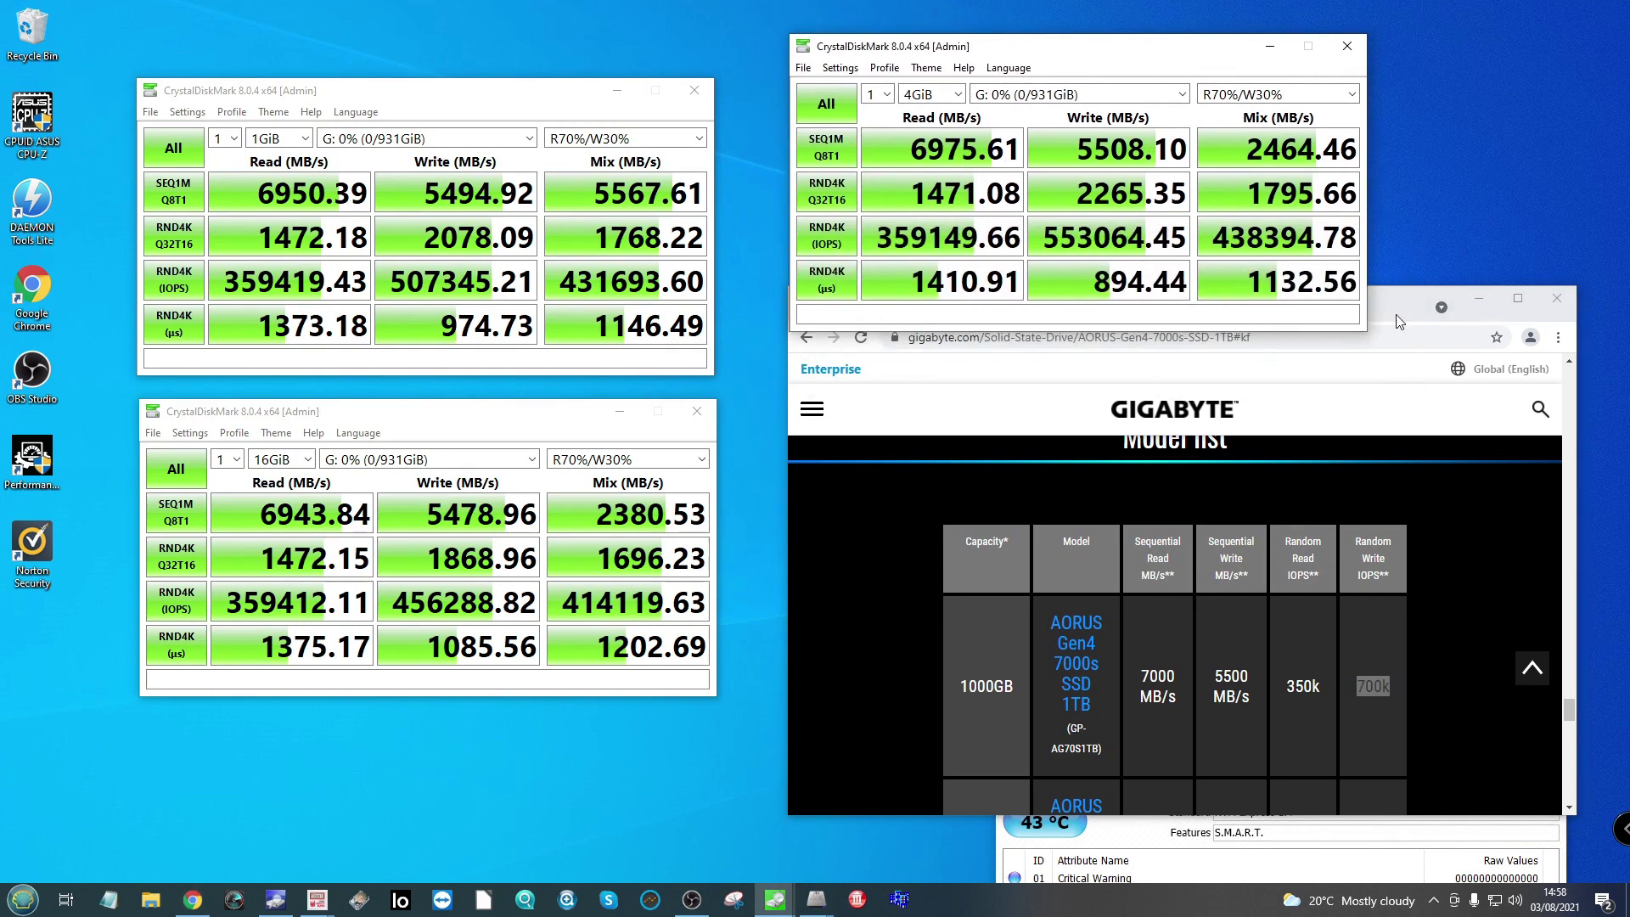
left_click_drag(1399, 321, 1392, 372)
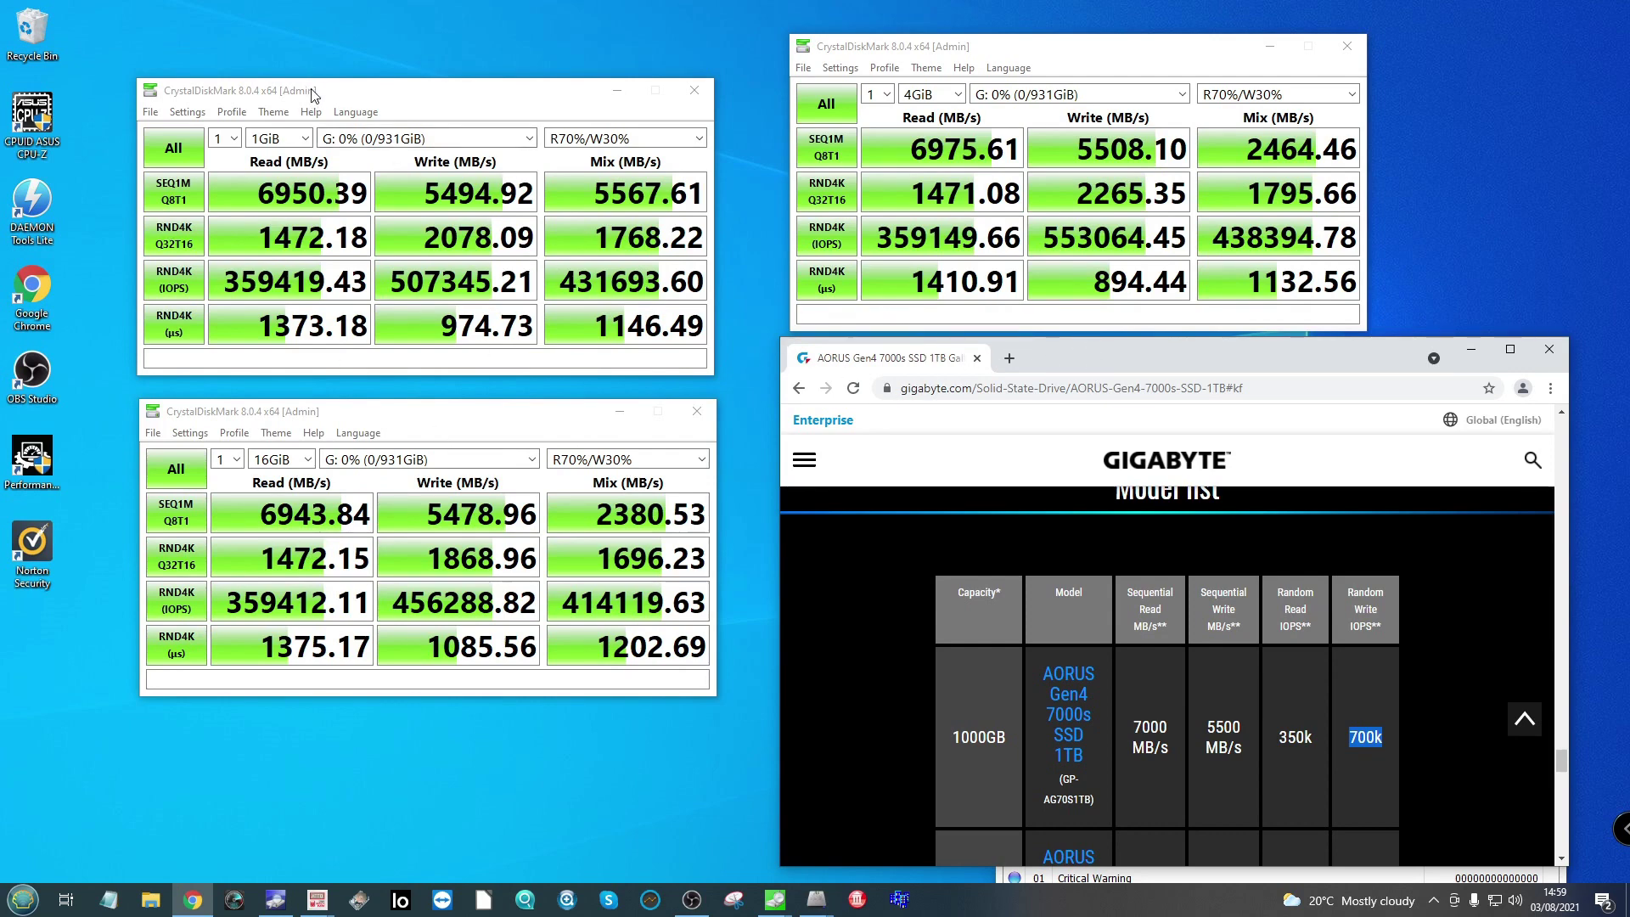
left_click_drag(311, 95, 314, 69)
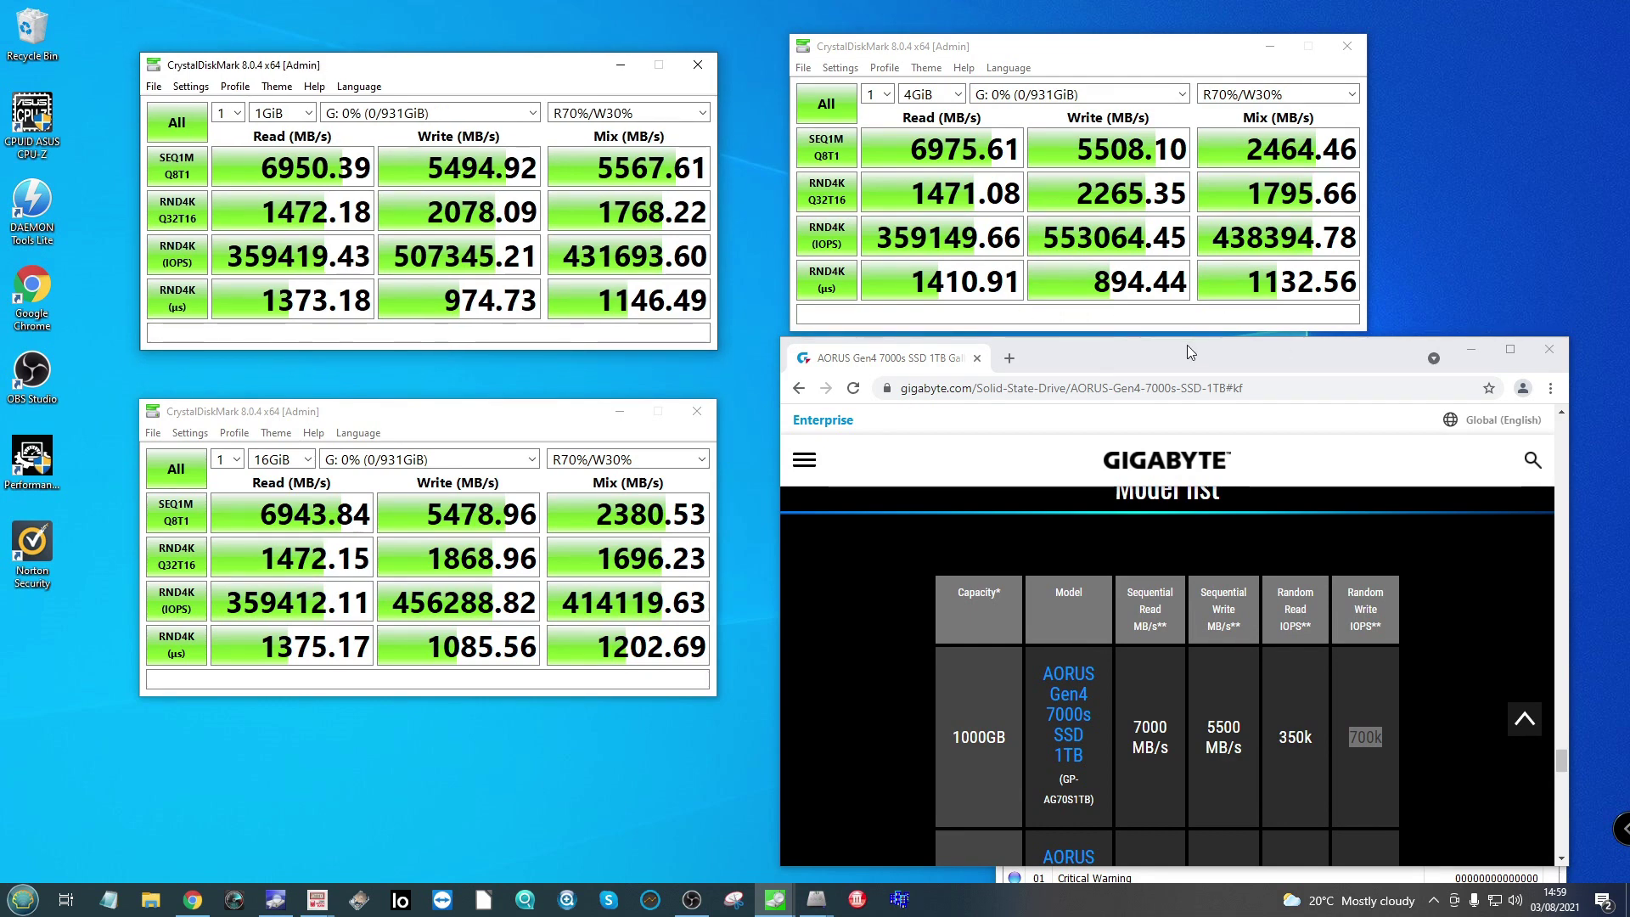
left_click_drag(1184, 346, 1166, 360)
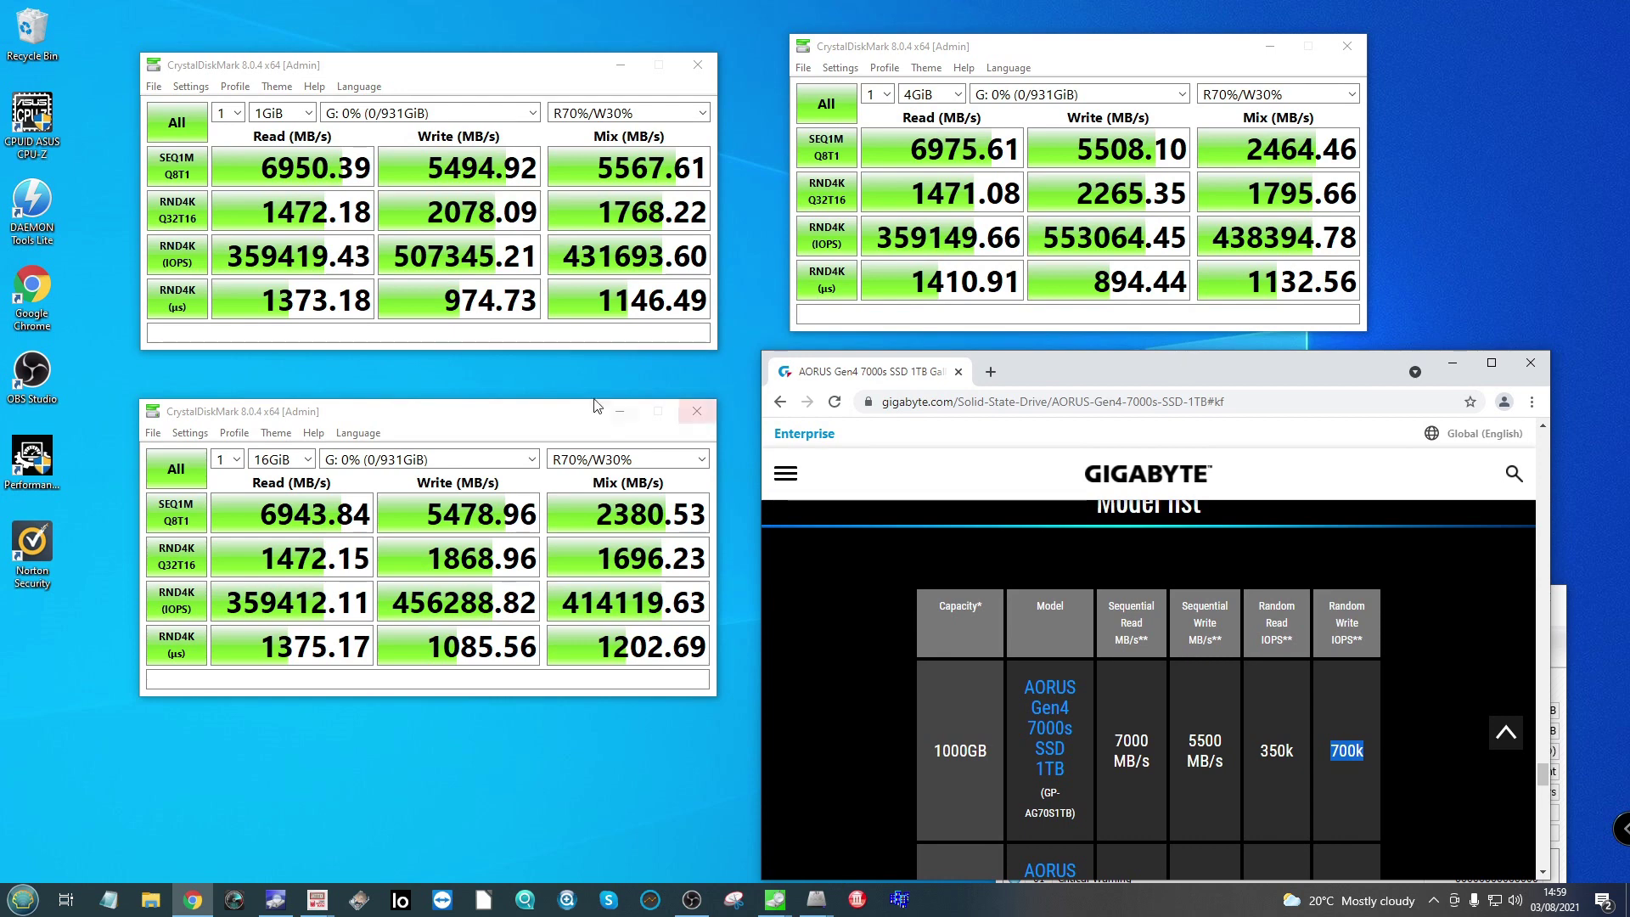
left_click(1452, 362)
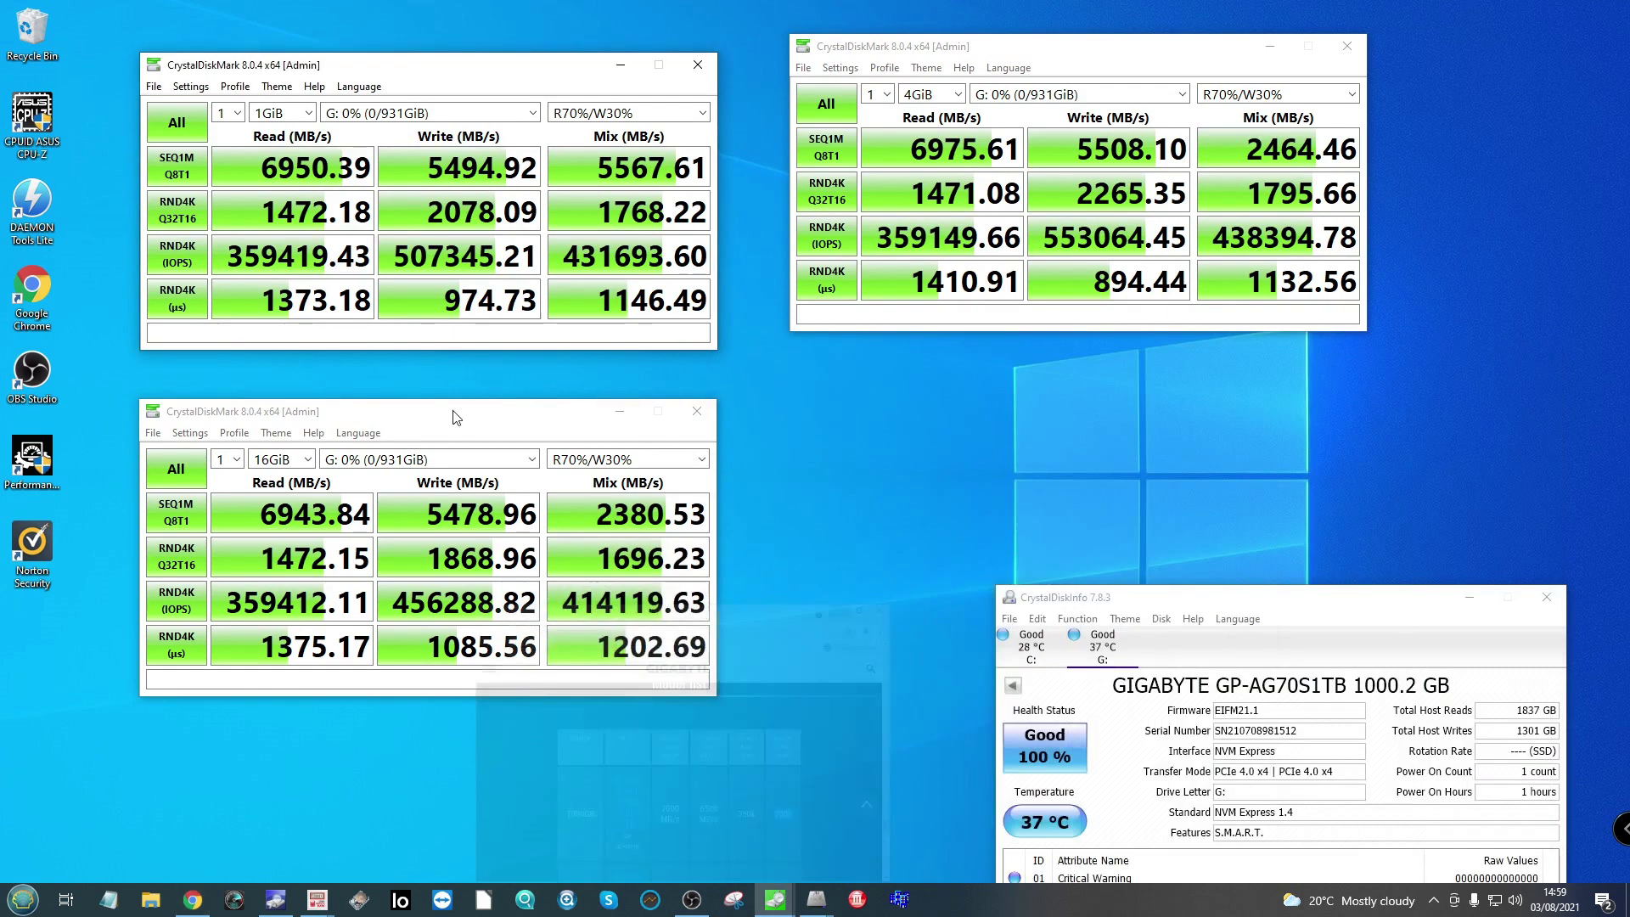
Step: Hide the three CrystalDiskMark result windows and restore the three ATTO result windows
left_click(620, 412)
left_click(620, 64)
left_click(1270, 46)
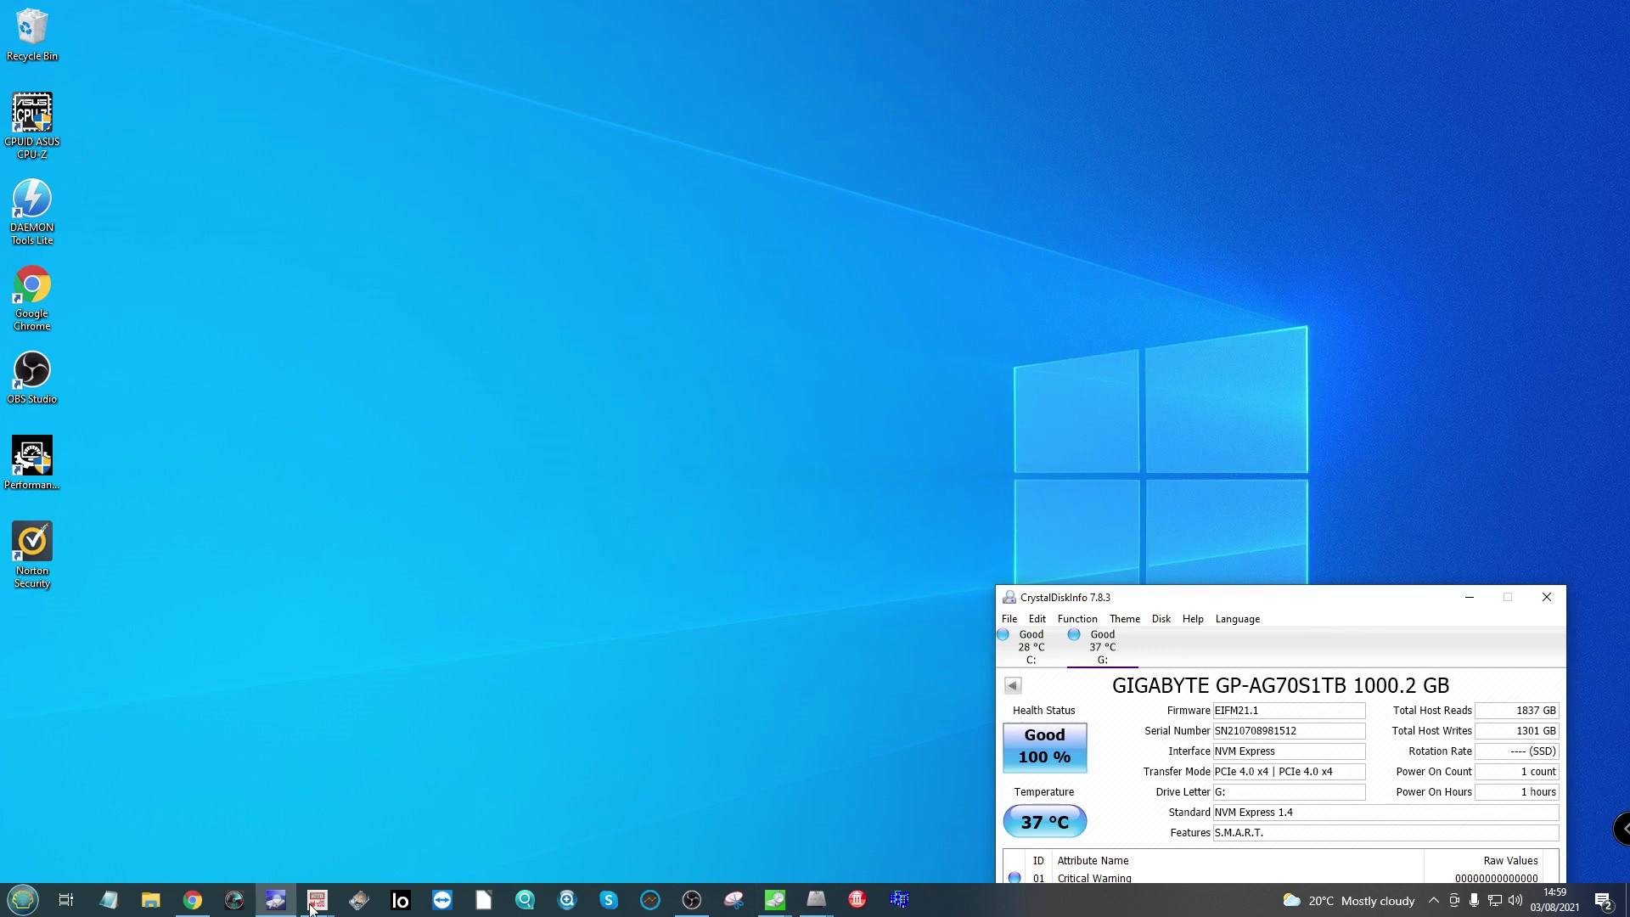
mouse_move(314, 901)
left_click(284, 862)
left_click(337, 864)
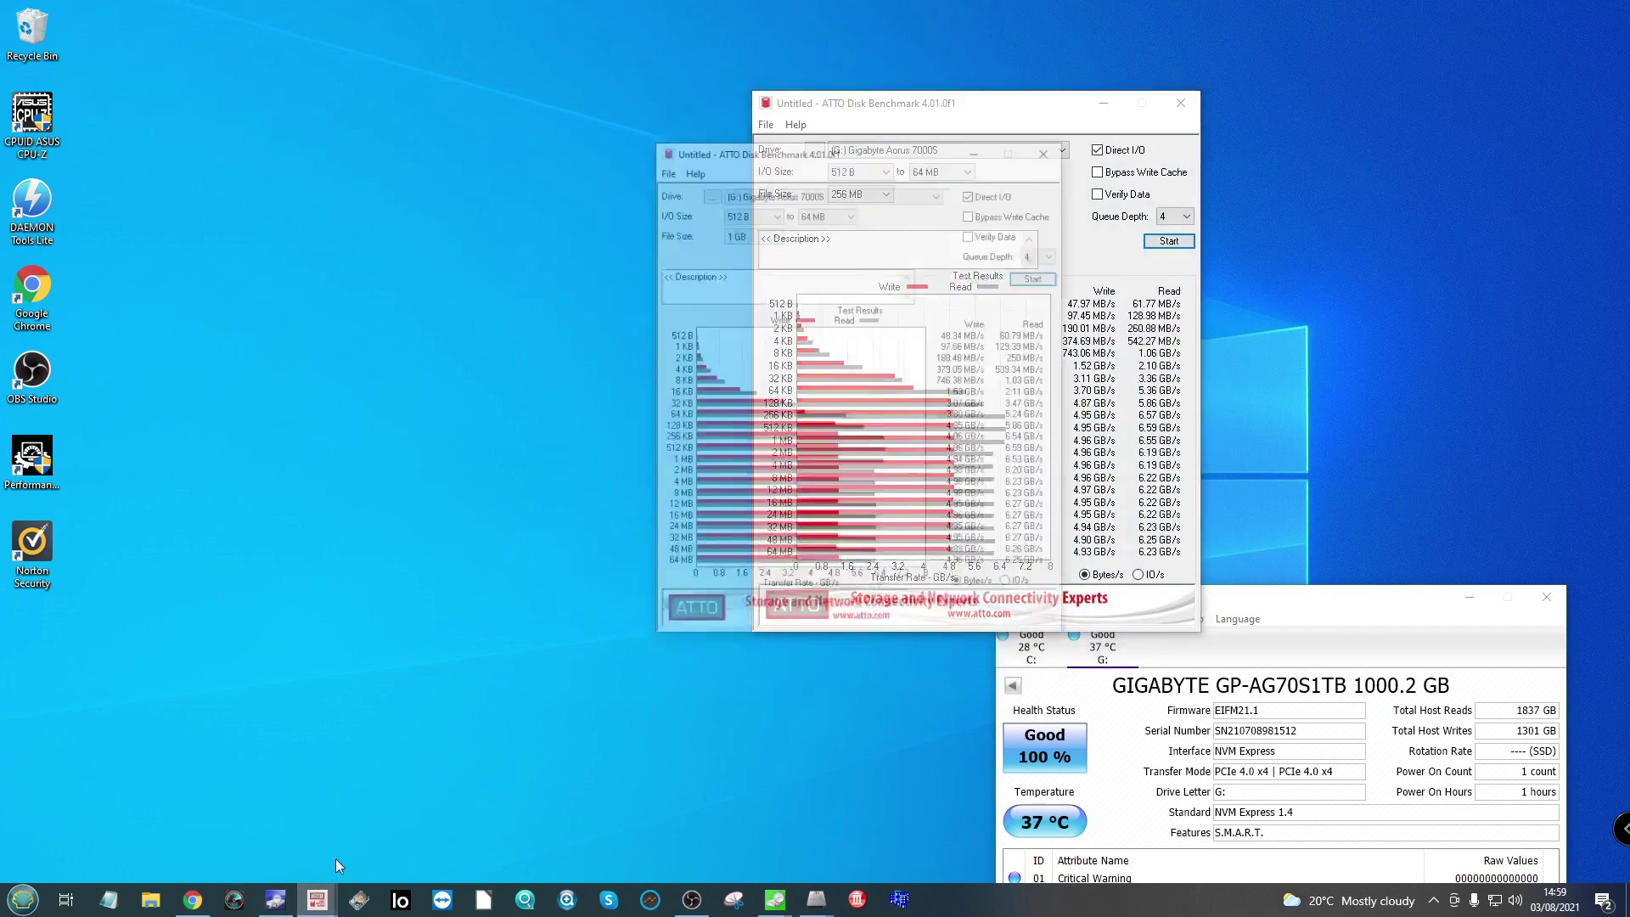
left_click(411, 836)
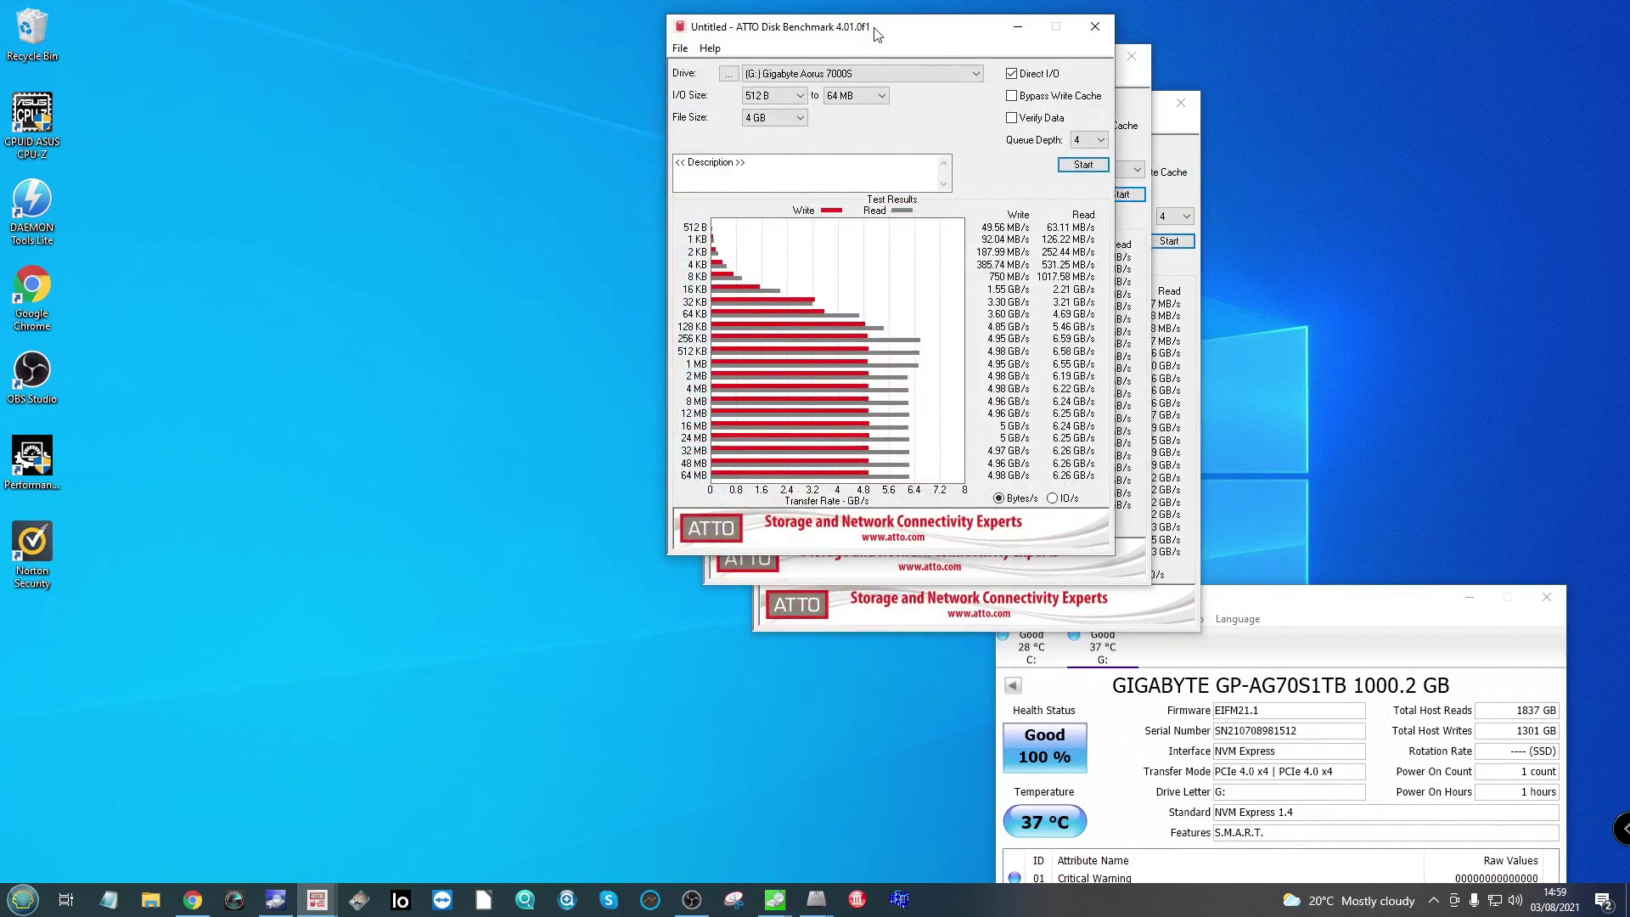
Step: Line up the 256 MB, 1 GB and 4 GB ATTO results across the top, showing 256 MB in IO/s
left_click_drag(878, 32, 1364, 52)
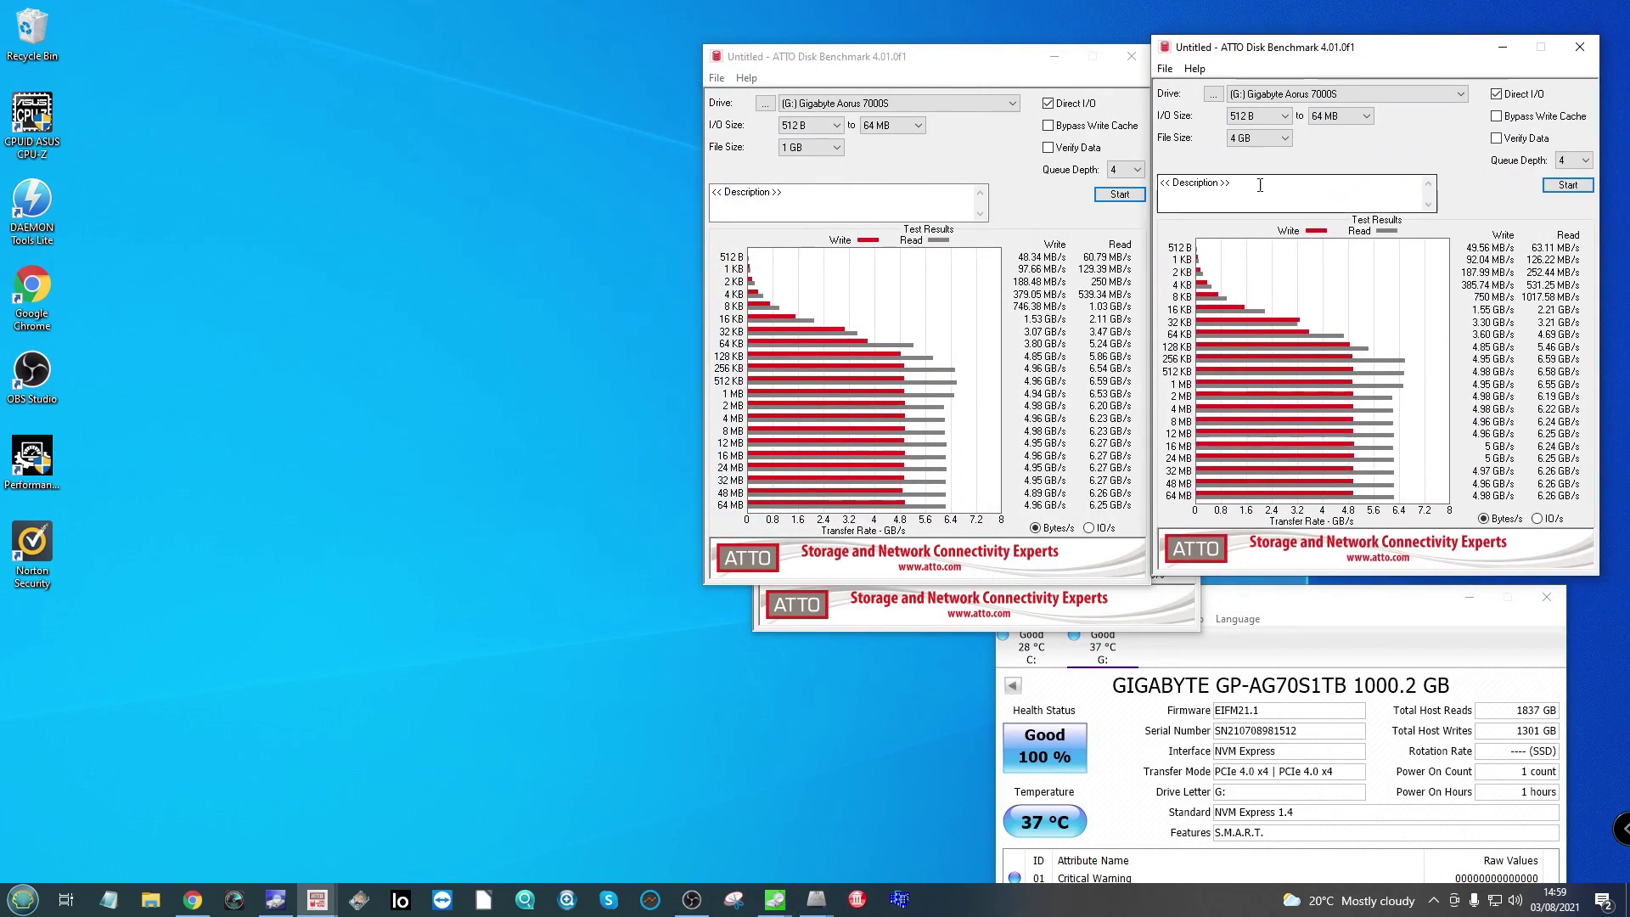
left_click_drag(1018, 67, 973, 259)
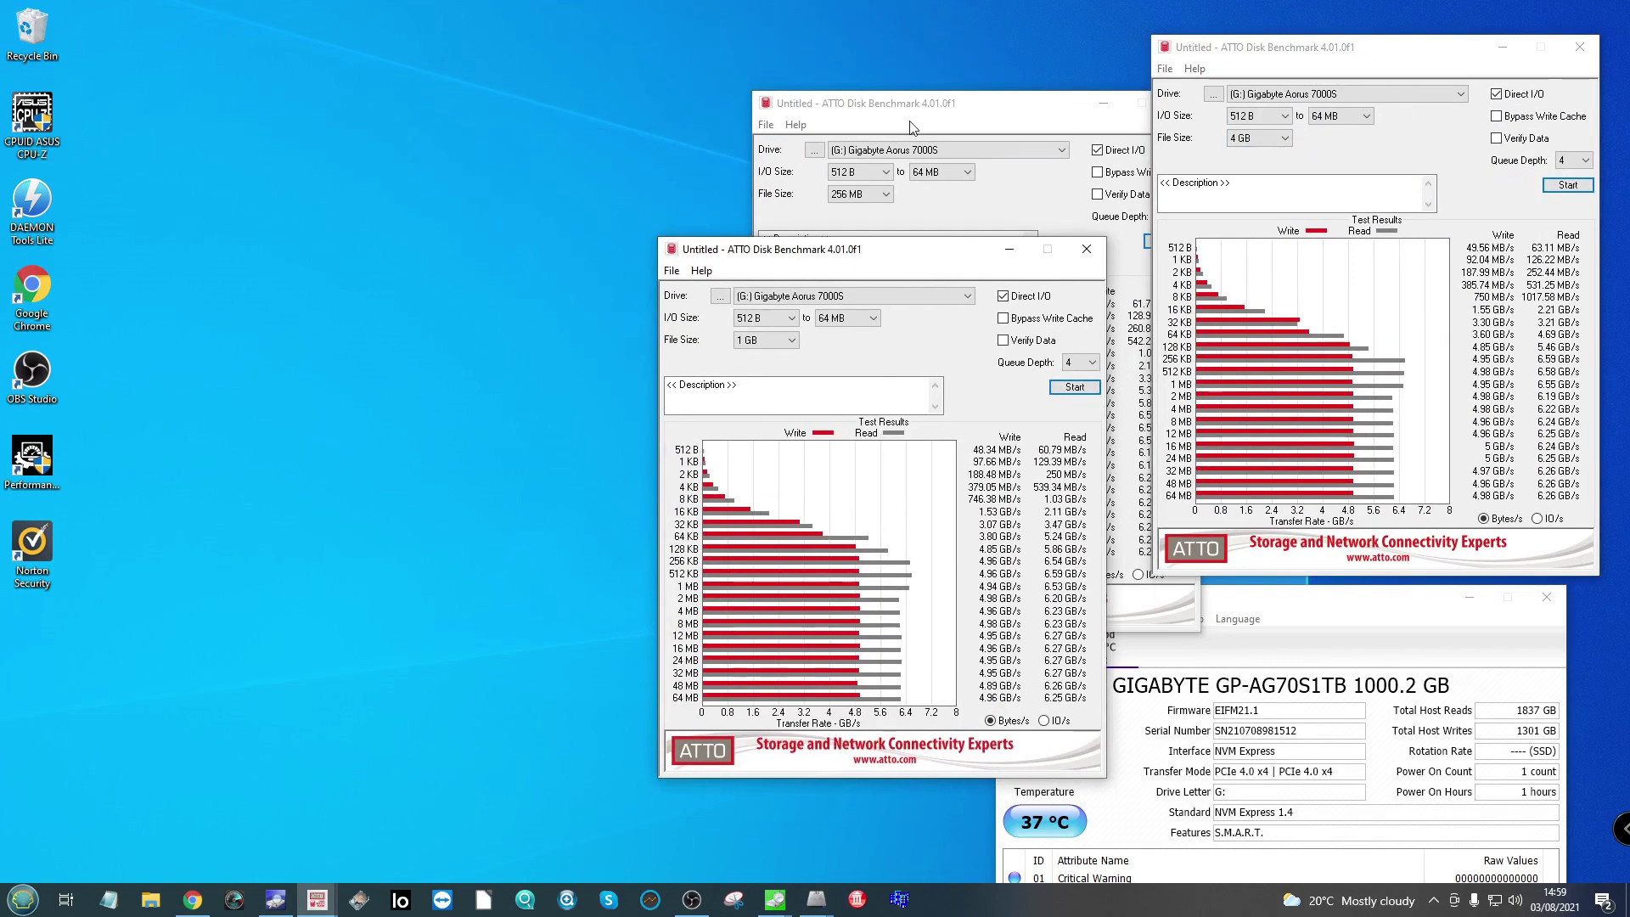
left_click_drag(935, 102, 316, 36)
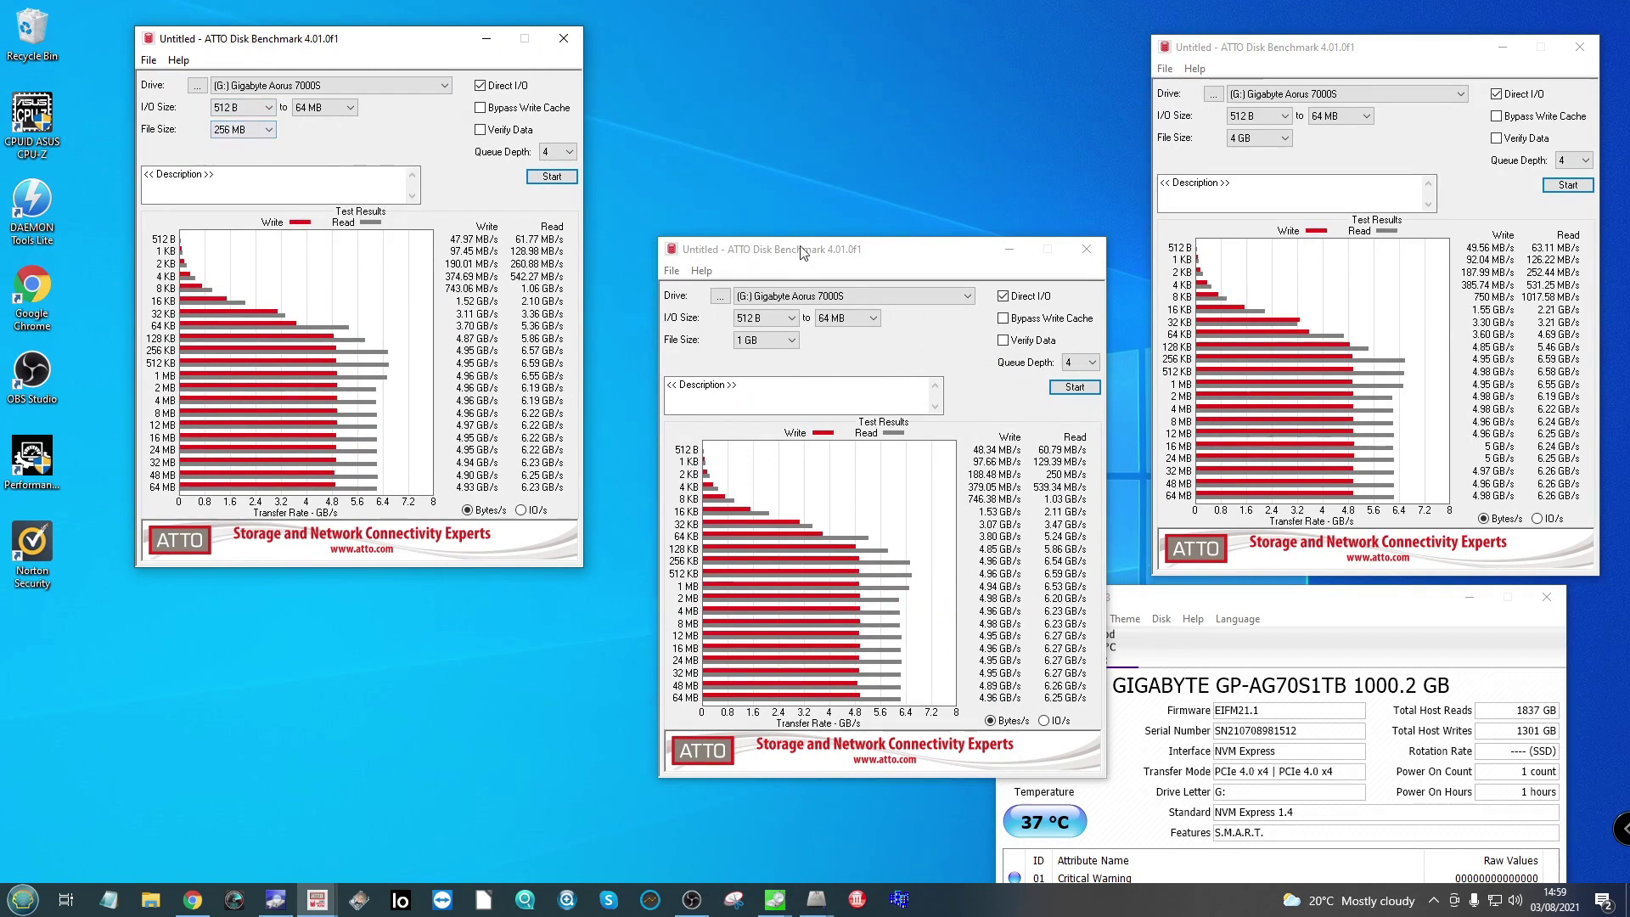
left_click_drag(801, 251, 796, 42)
left_click_drag(1307, 46, 1291, 37)
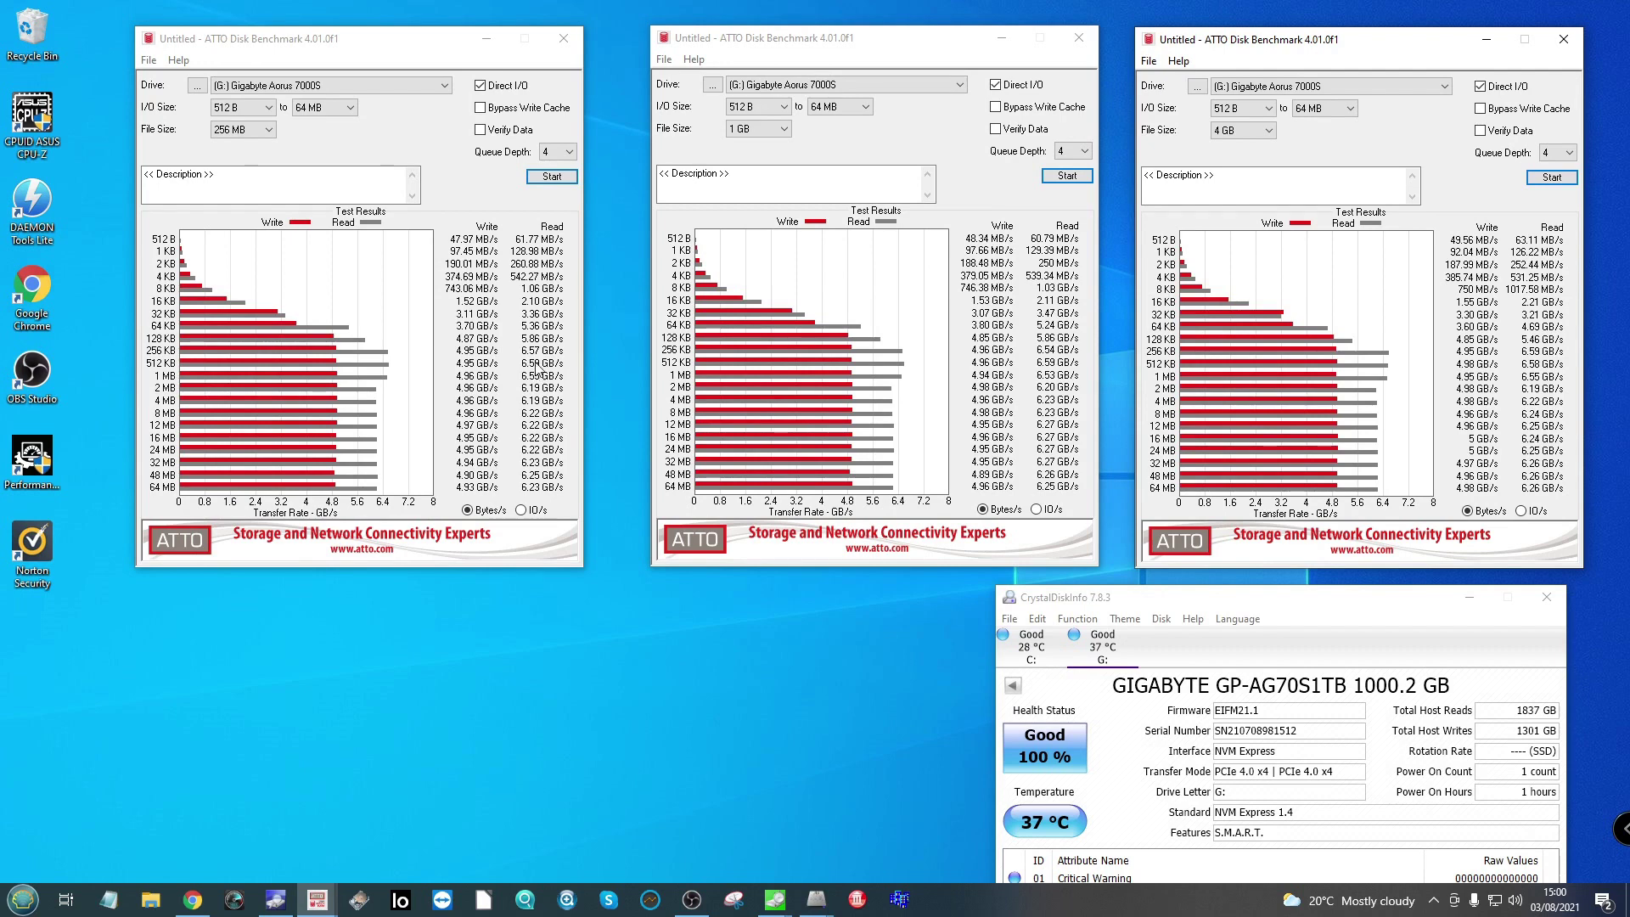
left_click(1055, 371)
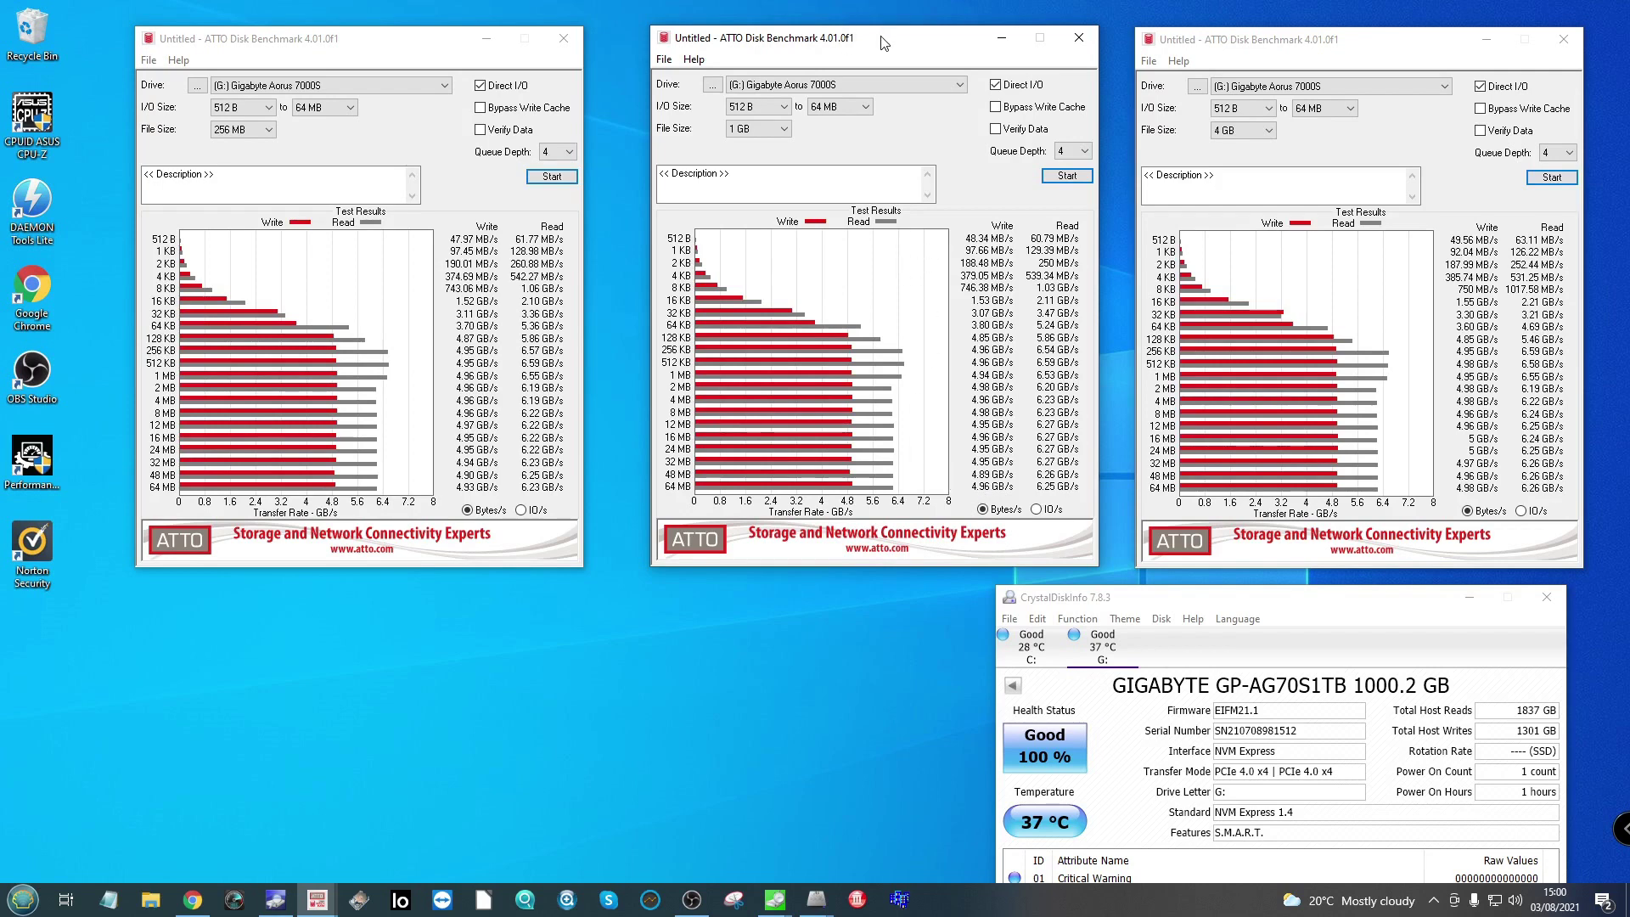
left_click_drag(881, 43, 867, 41)
left_click_drag(1260, 44, 1241, 43)
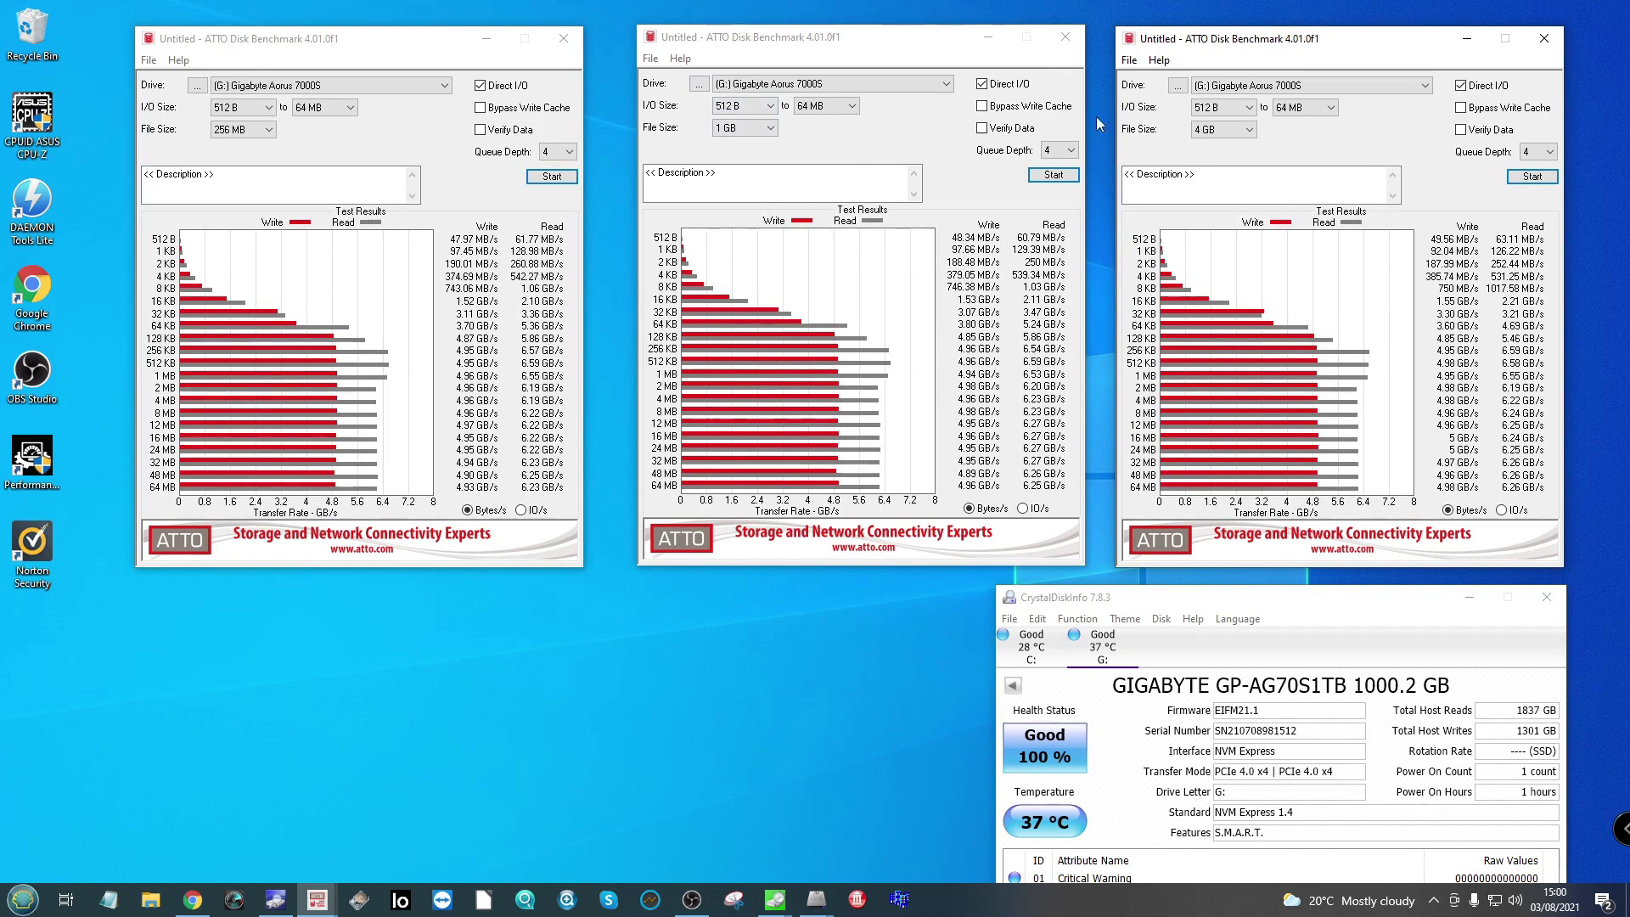
left_click(520, 510)
Step: Switch the 1 GB and 4 GB ATTO results to IO/s, closing the stray atto.com tab
left_click(1022, 508)
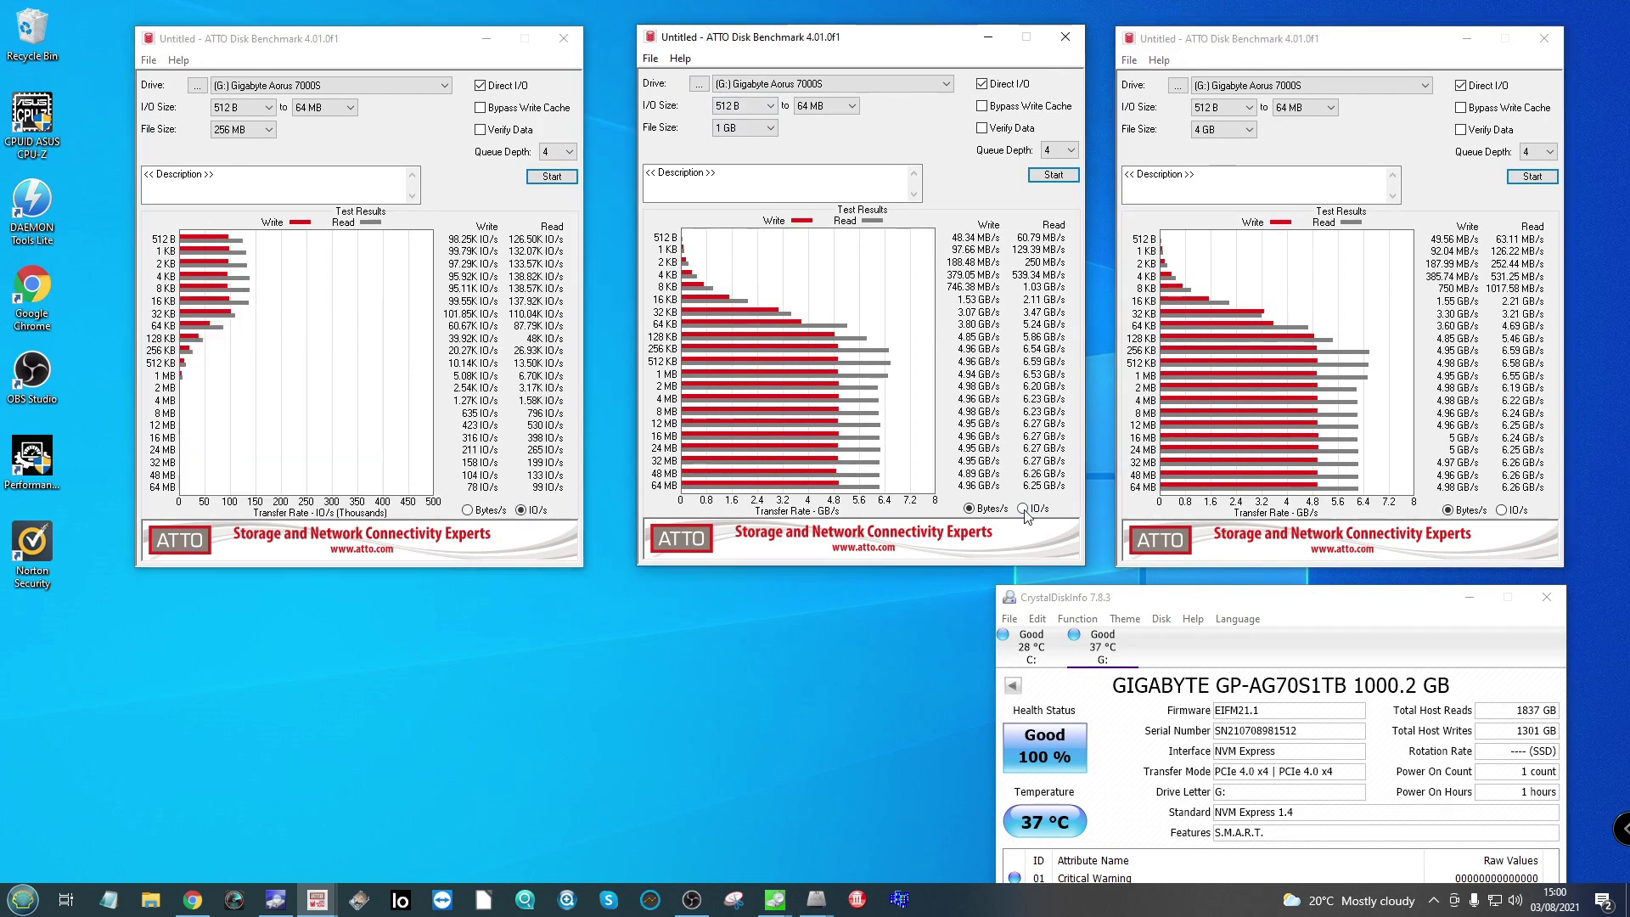
left_click(1502, 516)
left_click(1502, 522)
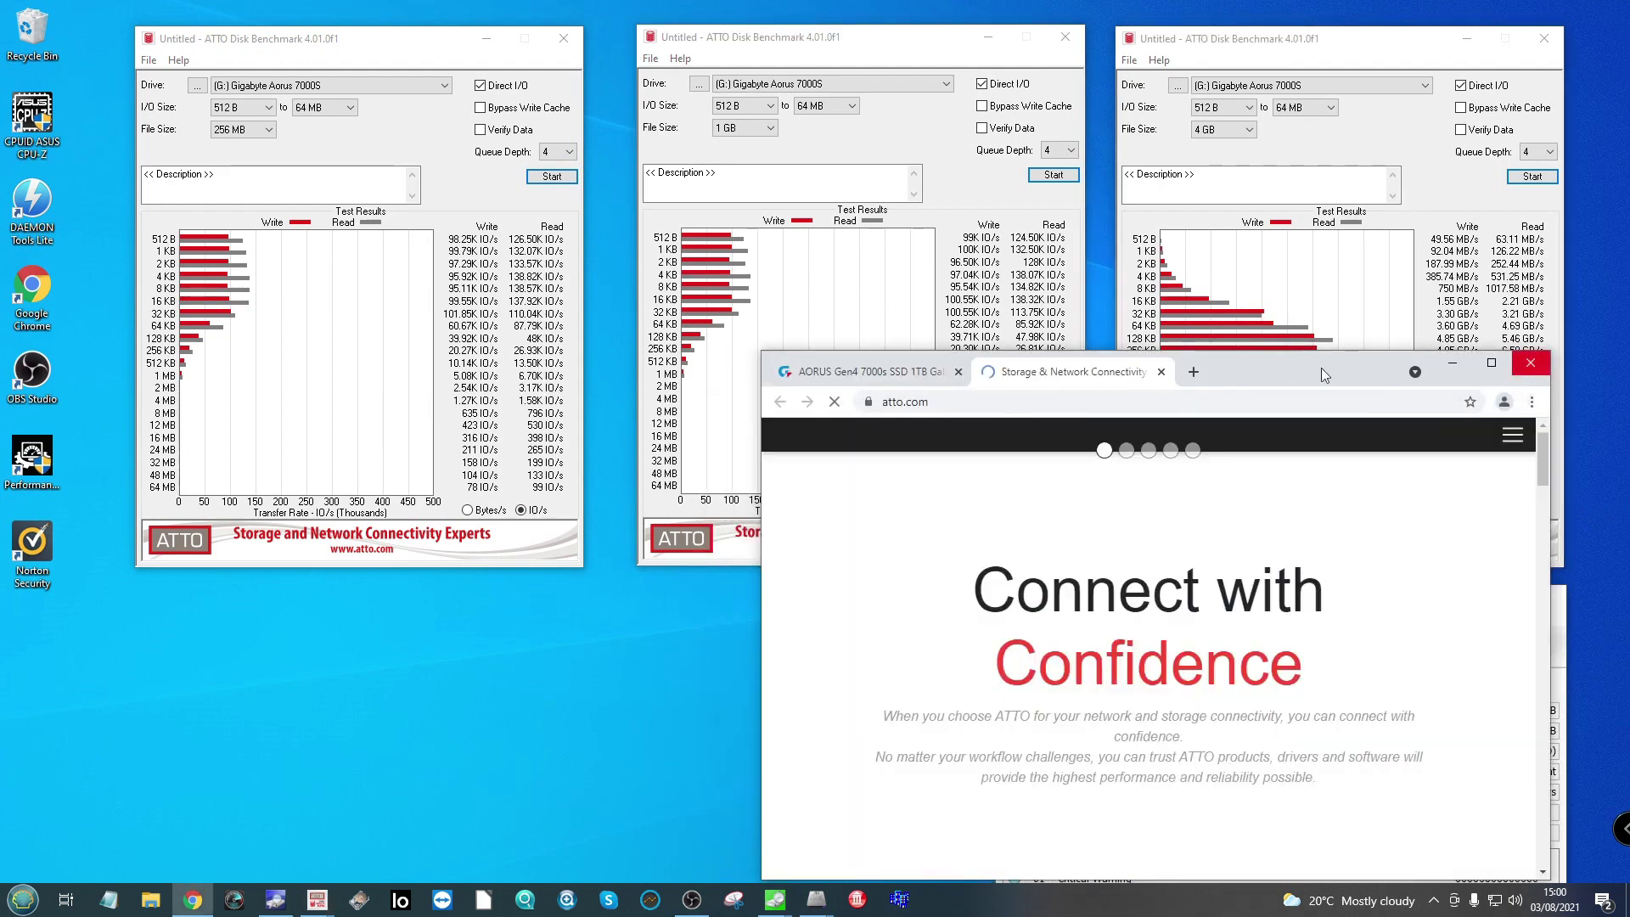
left_click(1159, 371)
left_click(1452, 363)
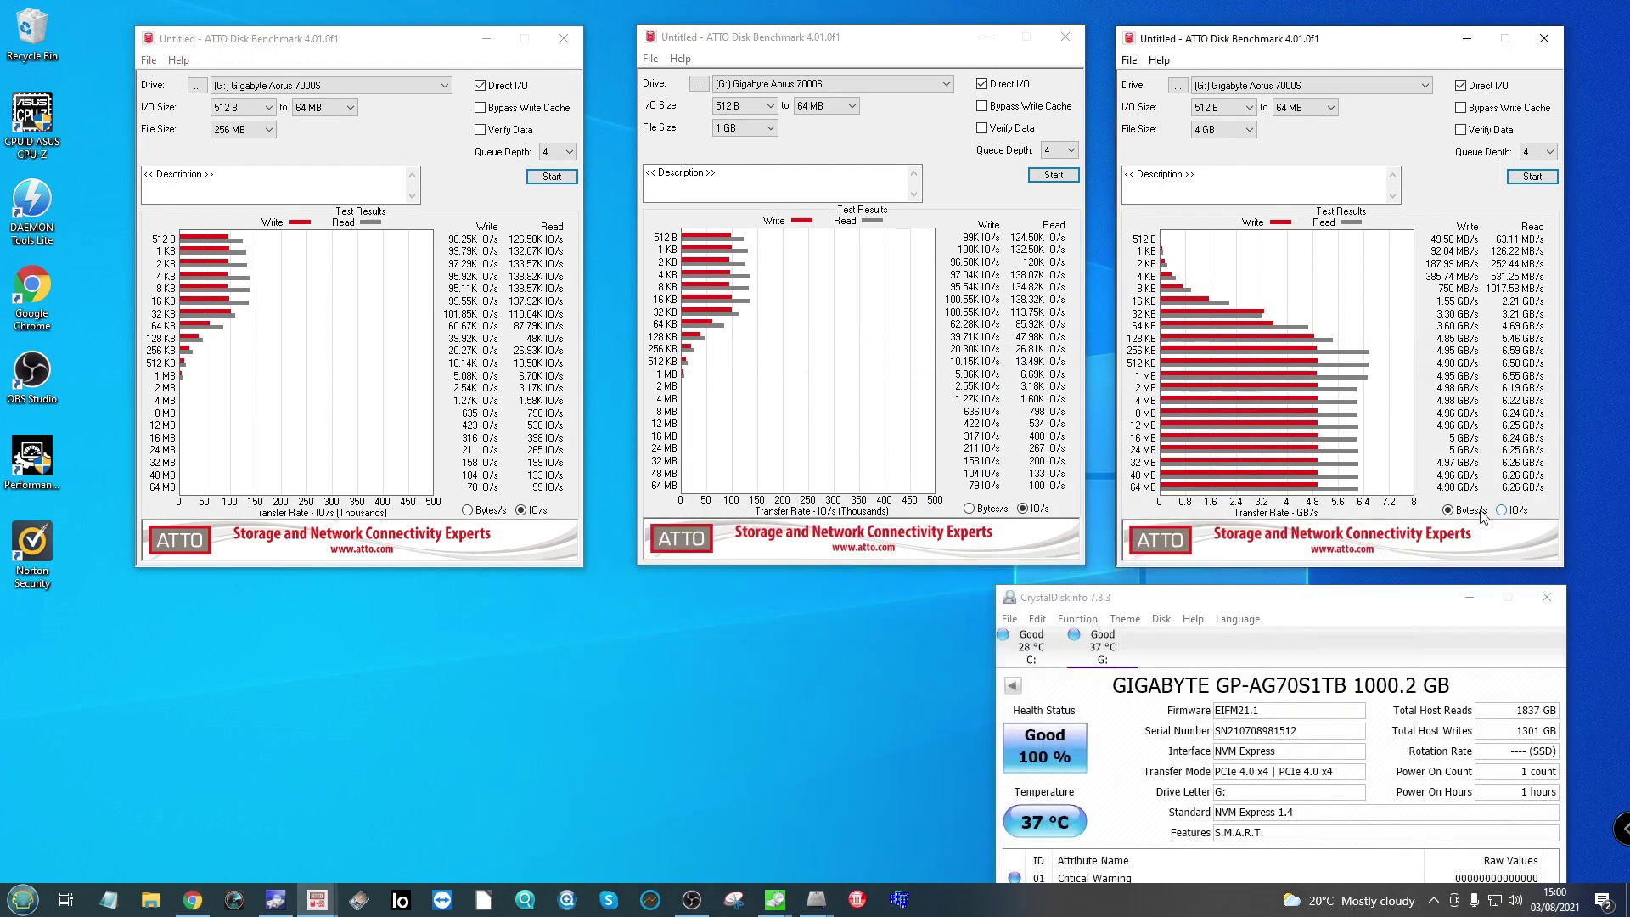
left_click(1502, 510)
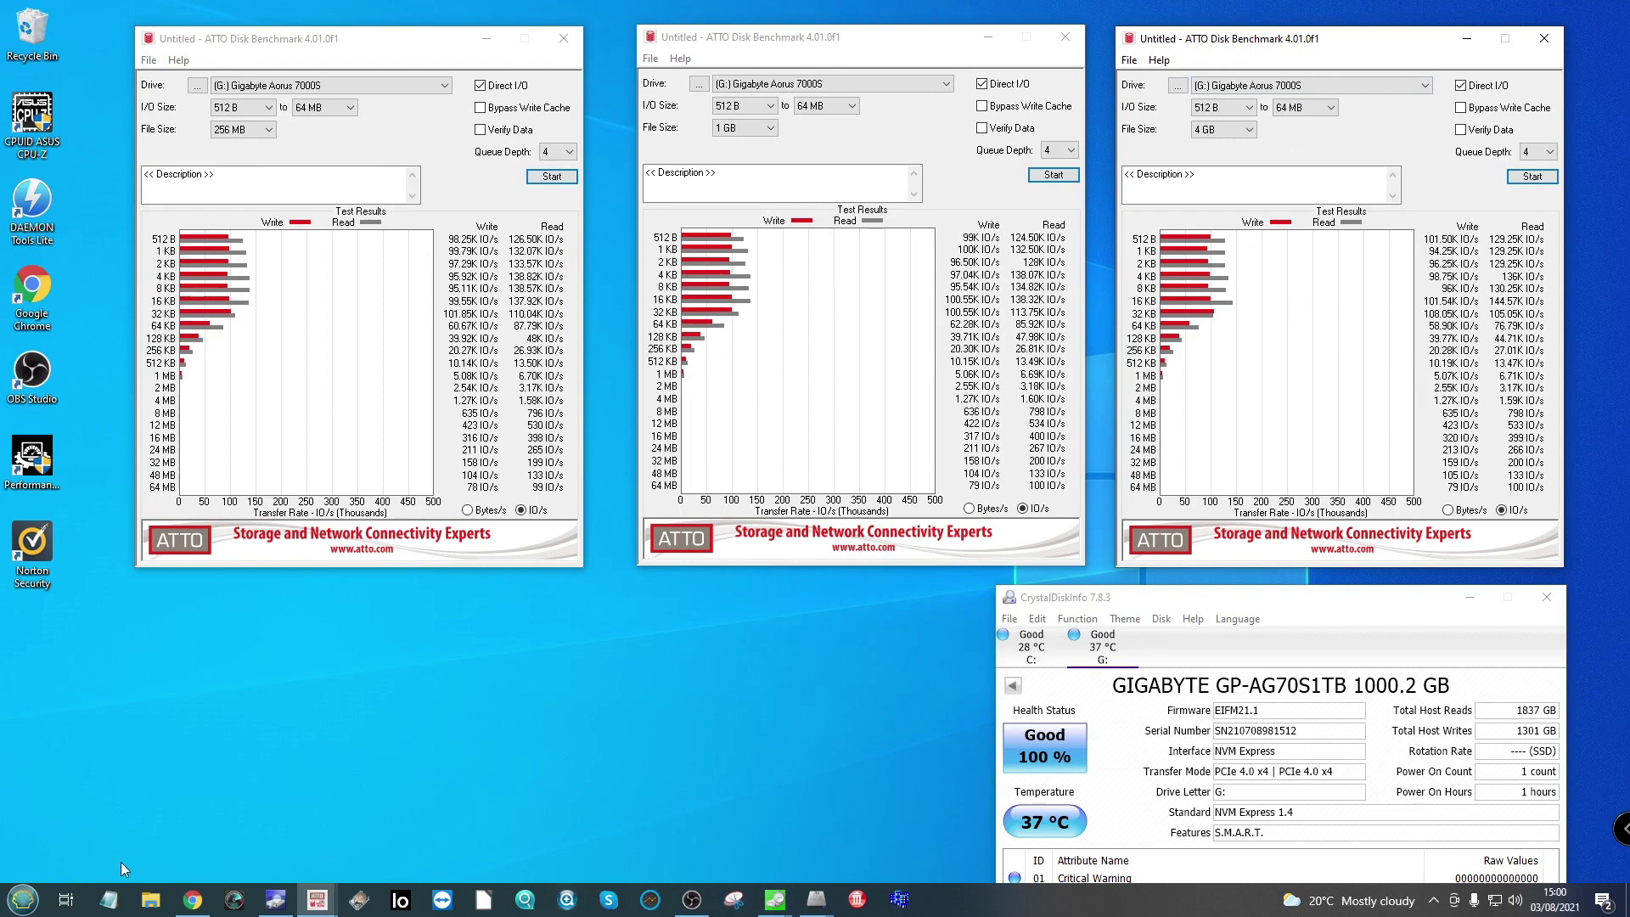
Step: Glance at the Gigabyte product page, then rearrange the 256 MB and 4 GB ATTO windows
left_click(193, 899)
left_click(192, 899)
left_click(744, 175)
left_click(345, 82)
left_click_drag(1394, 49, 1389, 47)
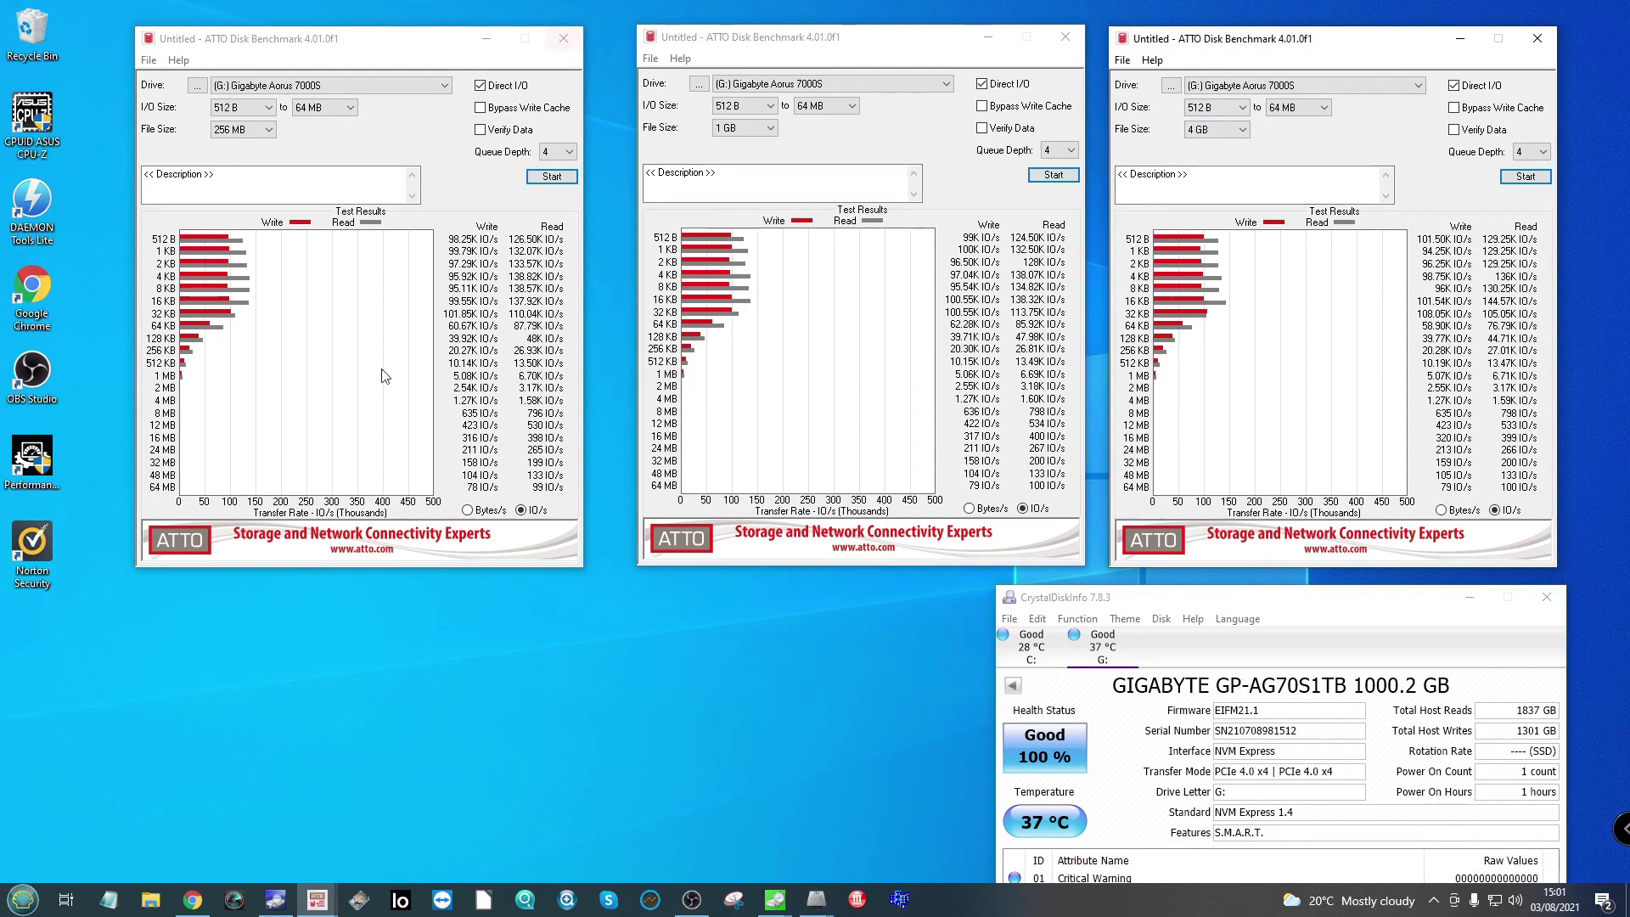
Step: Minimize the 256 MB, 1 GB and 4 GB ATTO result windows
left_click(484, 40)
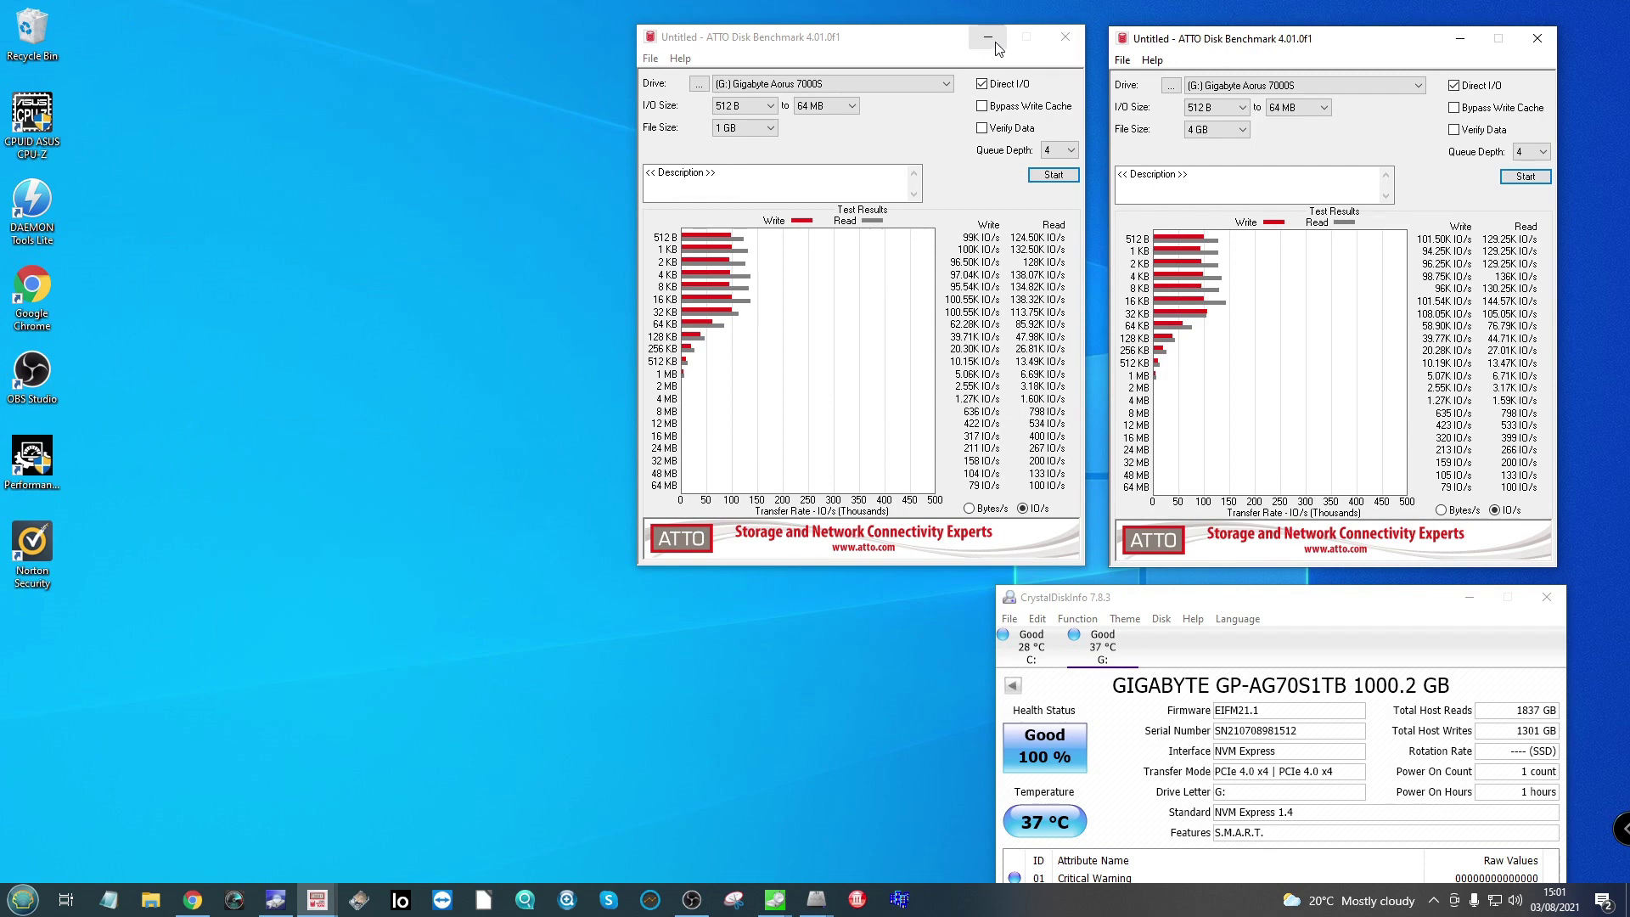
left_click(988, 36)
left_click(1449, 44)
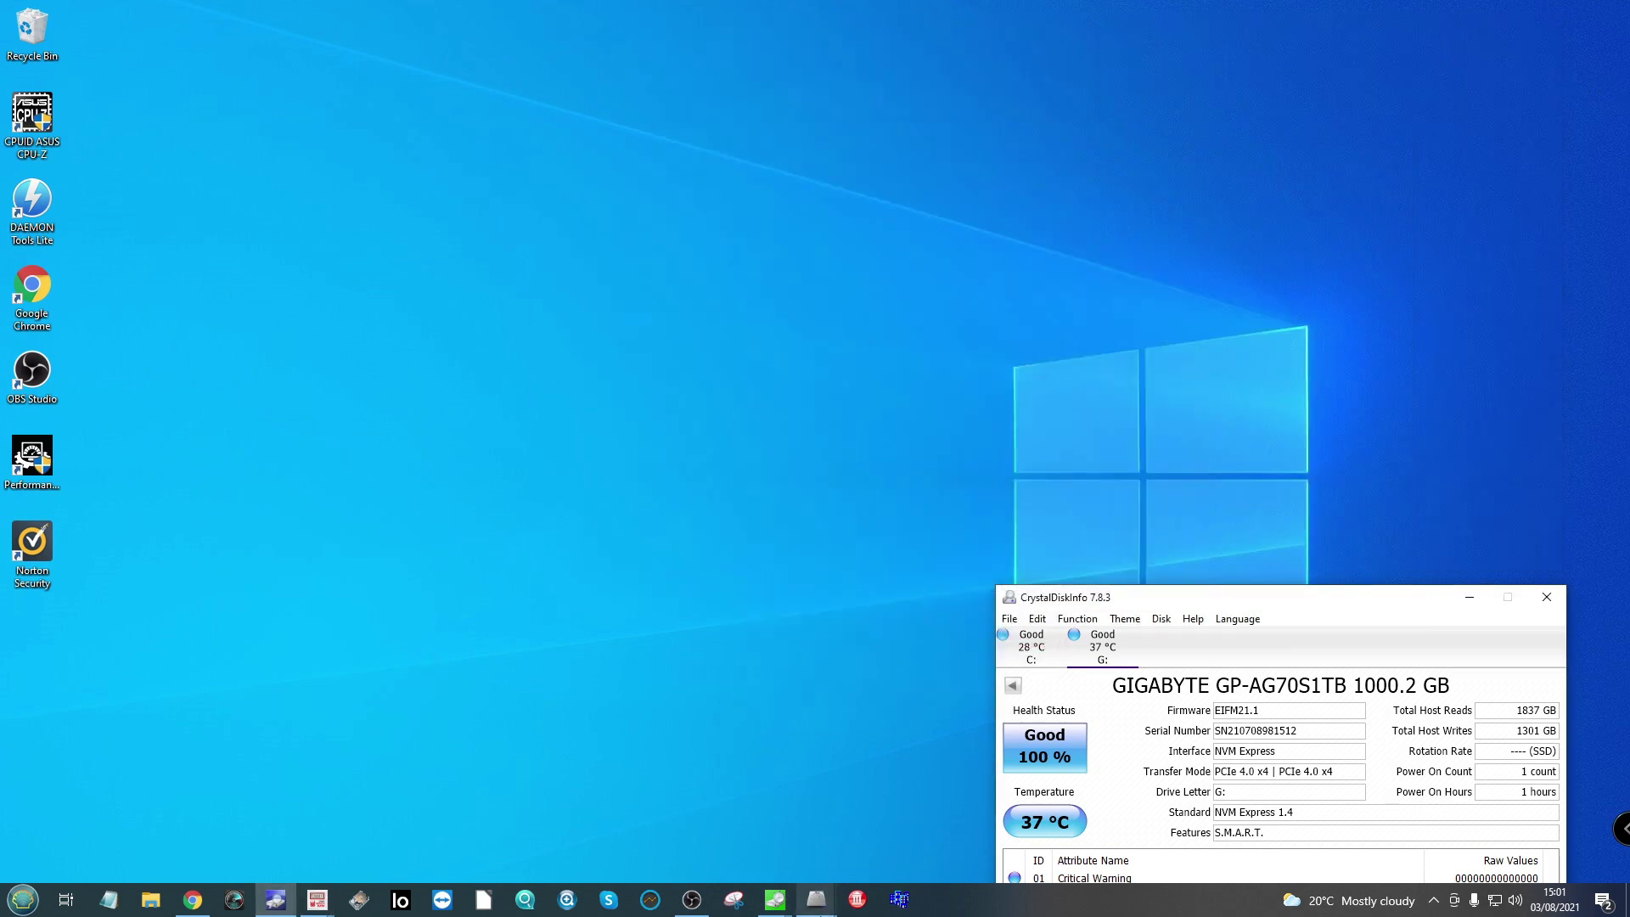
Step: Restore the three AS SSD windows and line up the 1 GB, 3 GB, 5 GB results across the top
mouse_move(817, 898)
left_click(739, 837)
left_click(806, 836)
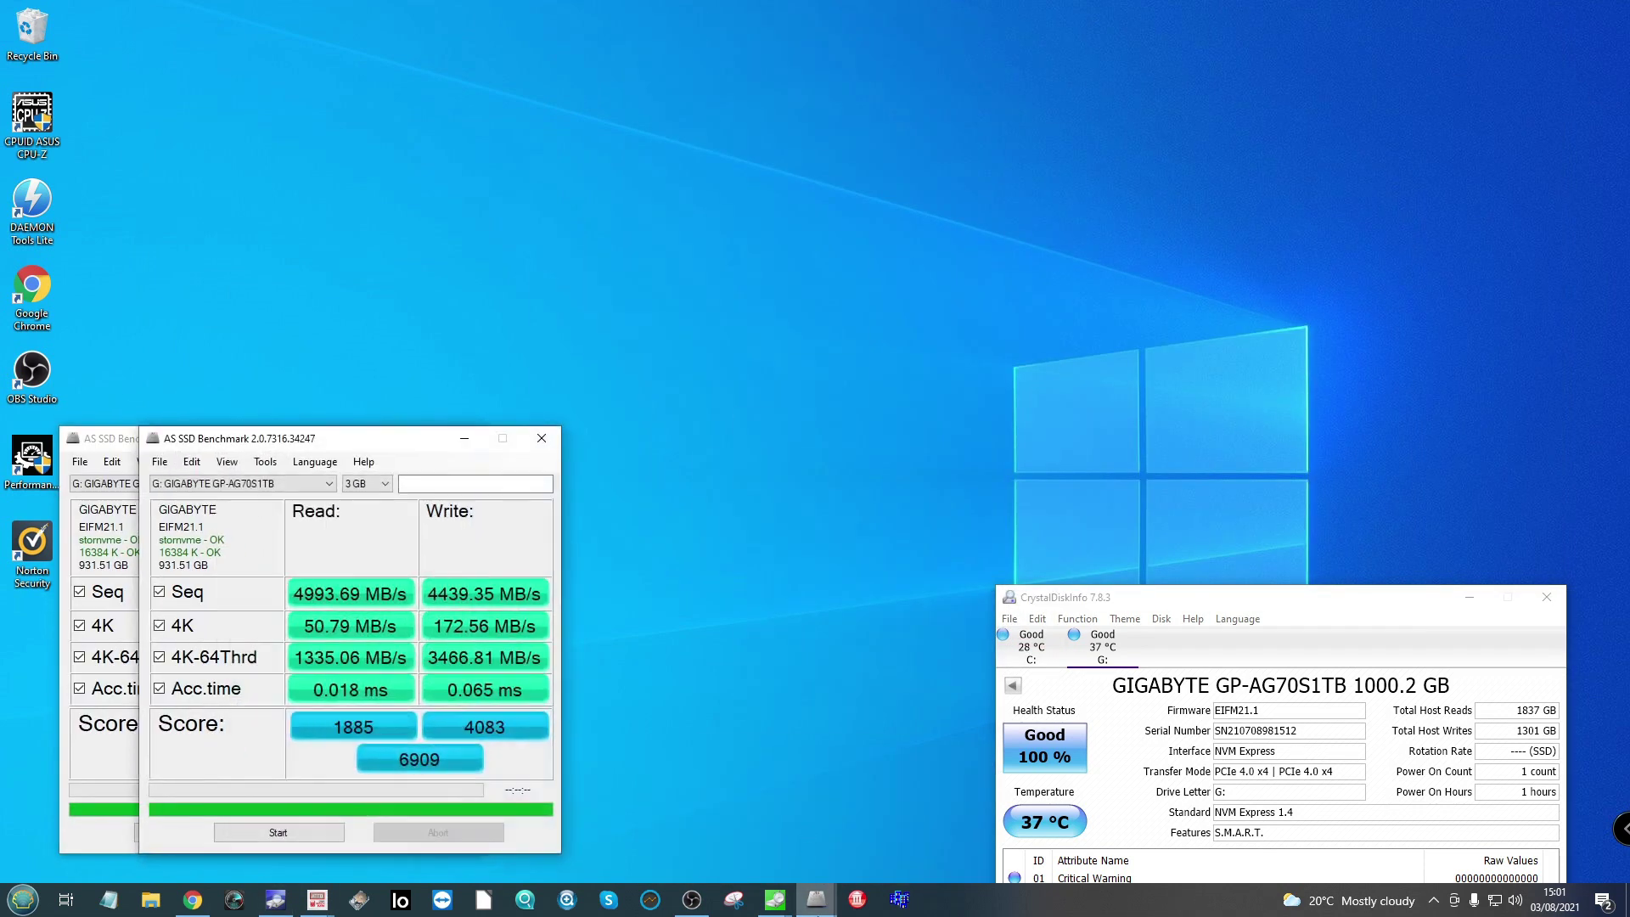
left_click(898, 801)
left_click_drag(446, 443, 1379, 102)
left_click_drag(409, 442, 976, 100)
left_click_drag(314, 431, 515, 91)
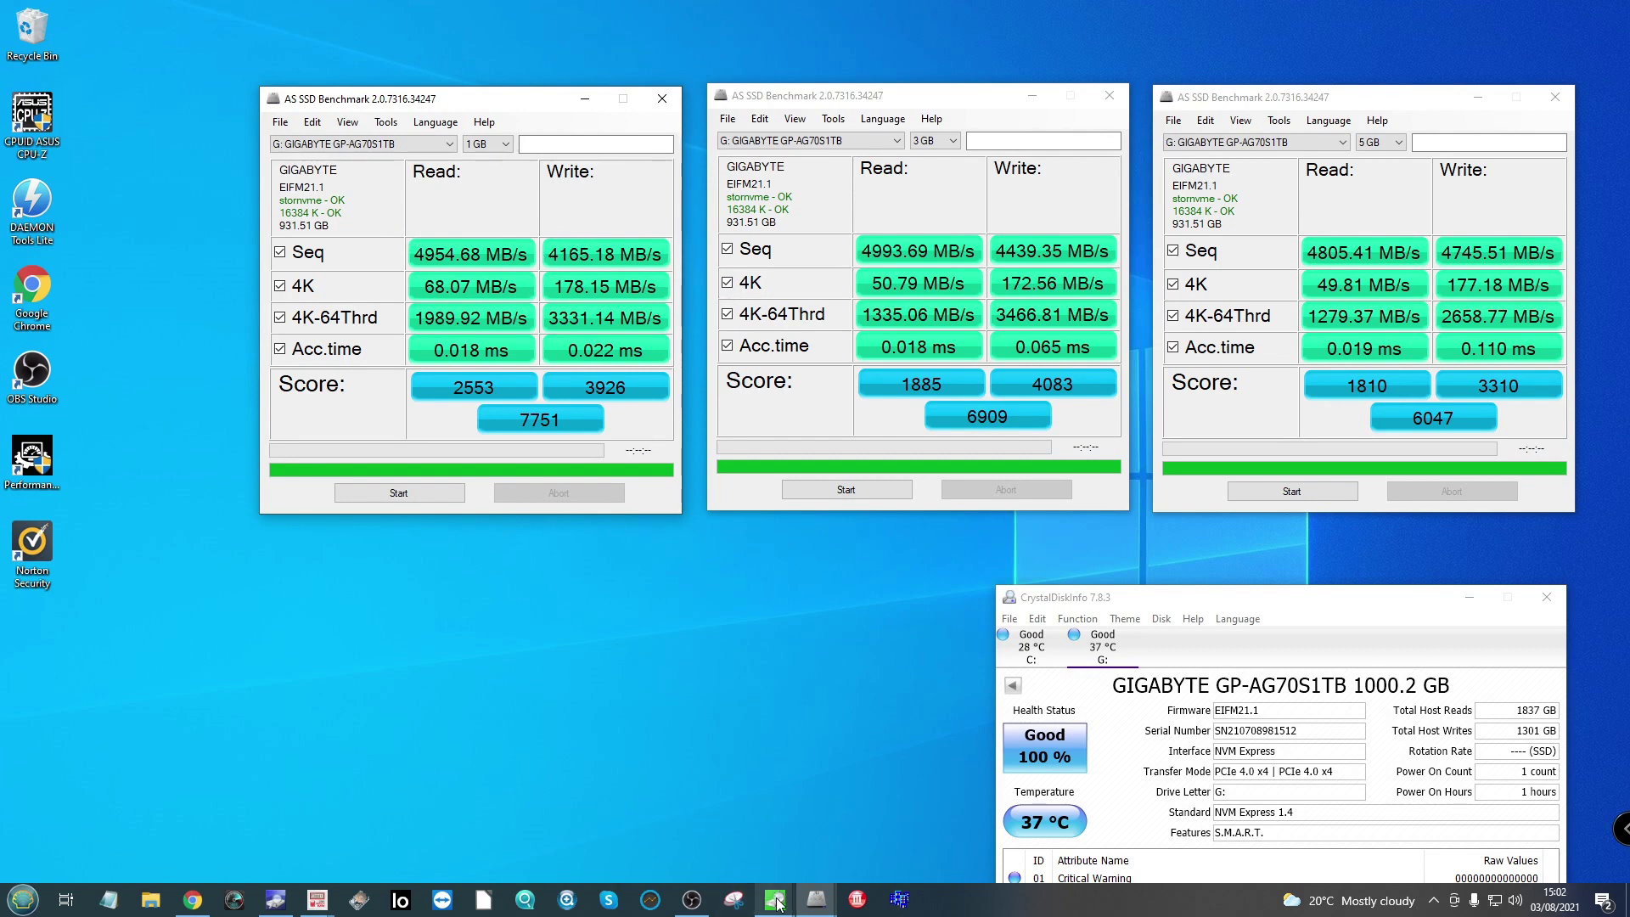
mouse_move(777, 903)
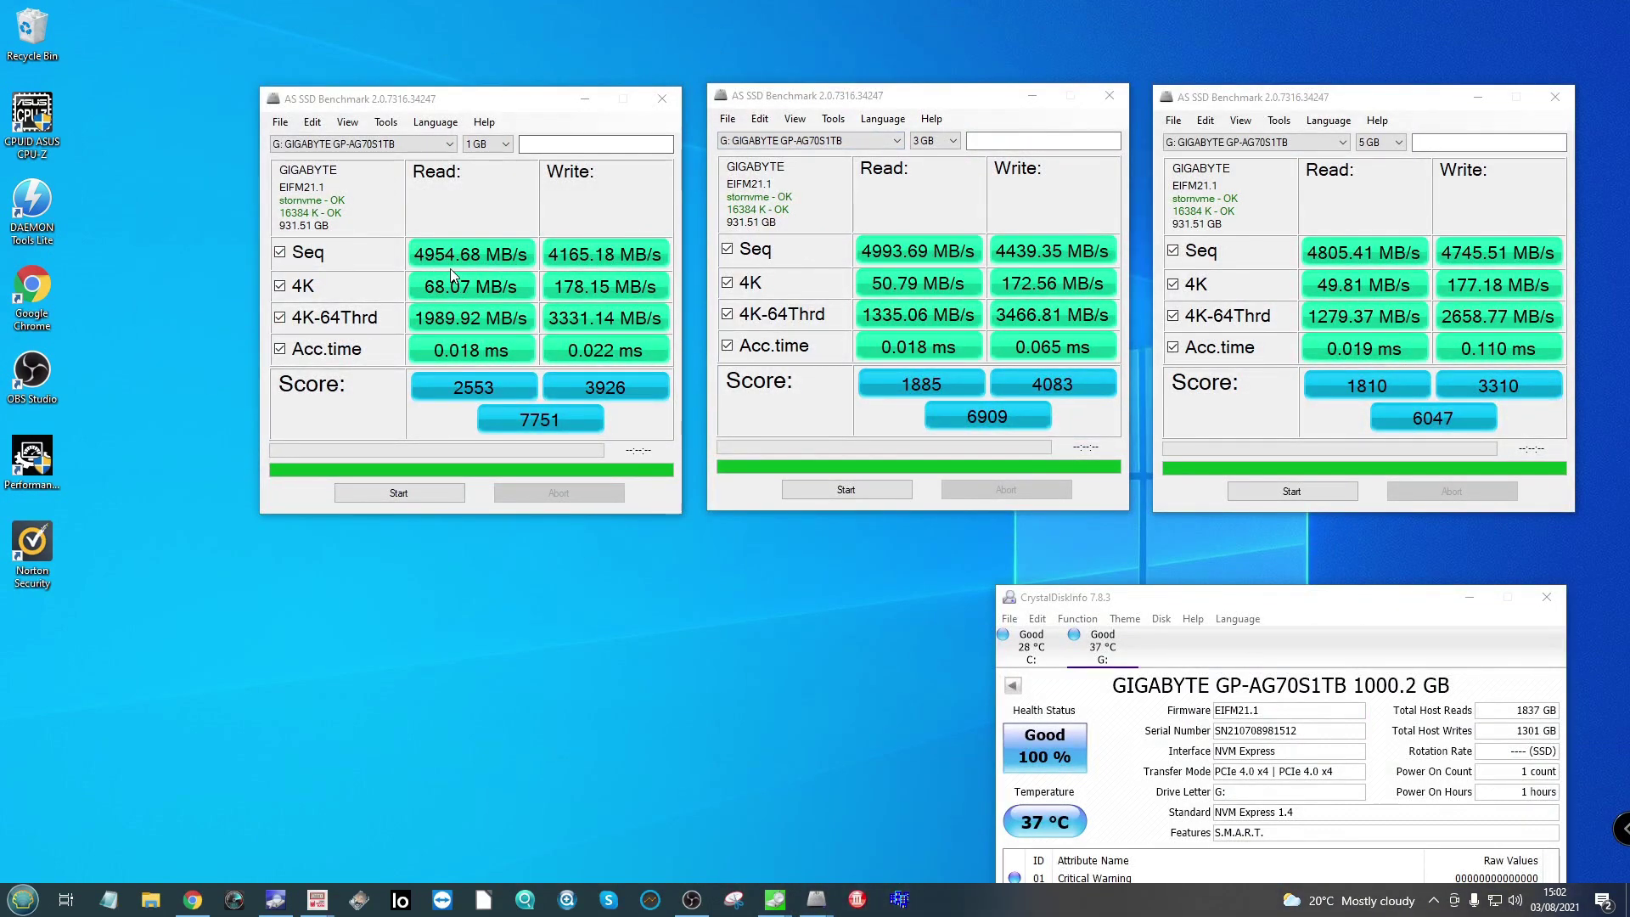
Step: Set View to iops in each of the 1 GB, 3 GB and 5 GB AS SSD result windows
left_click(337, 129)
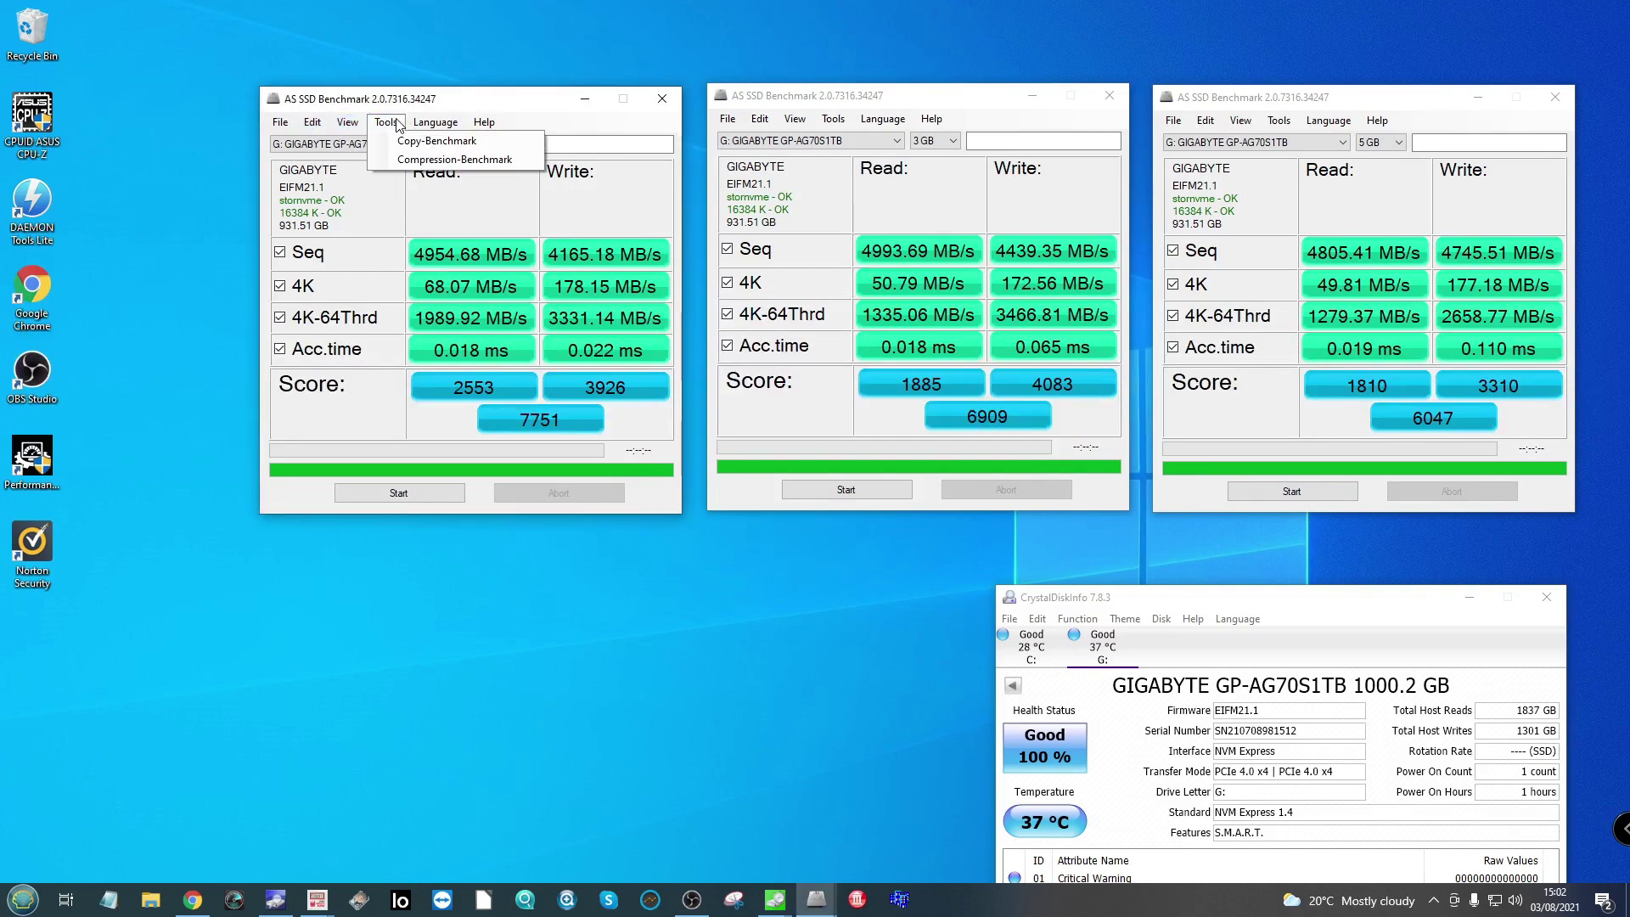
left_click(370, 161)
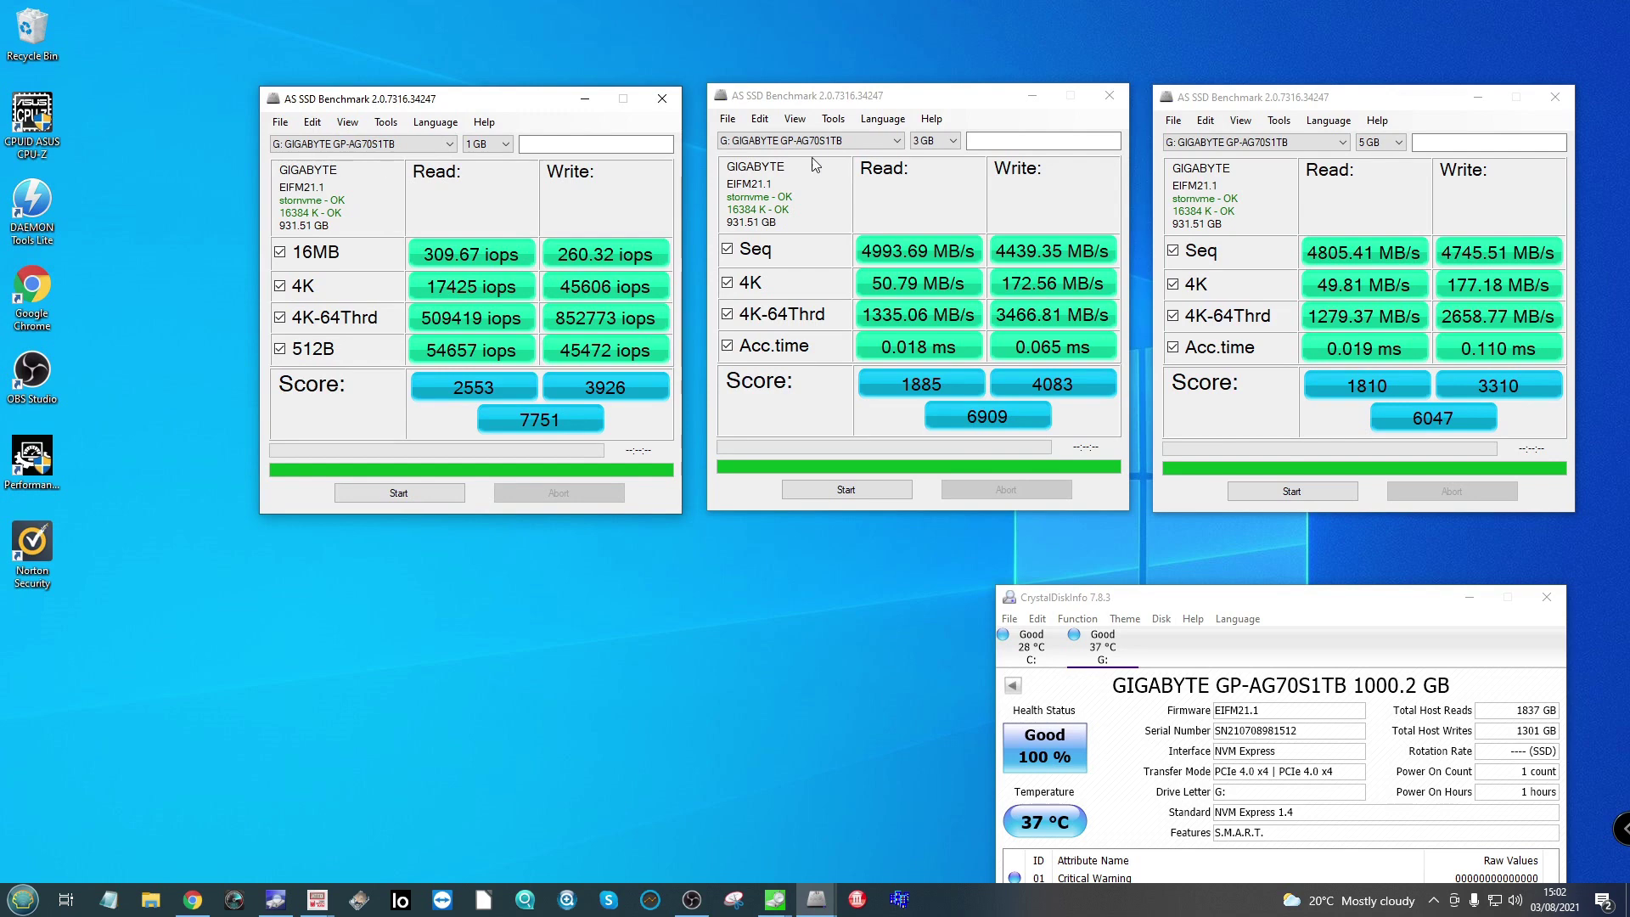
left_click(829, 125)
left_click(795, 119)
left_click(818, 157)
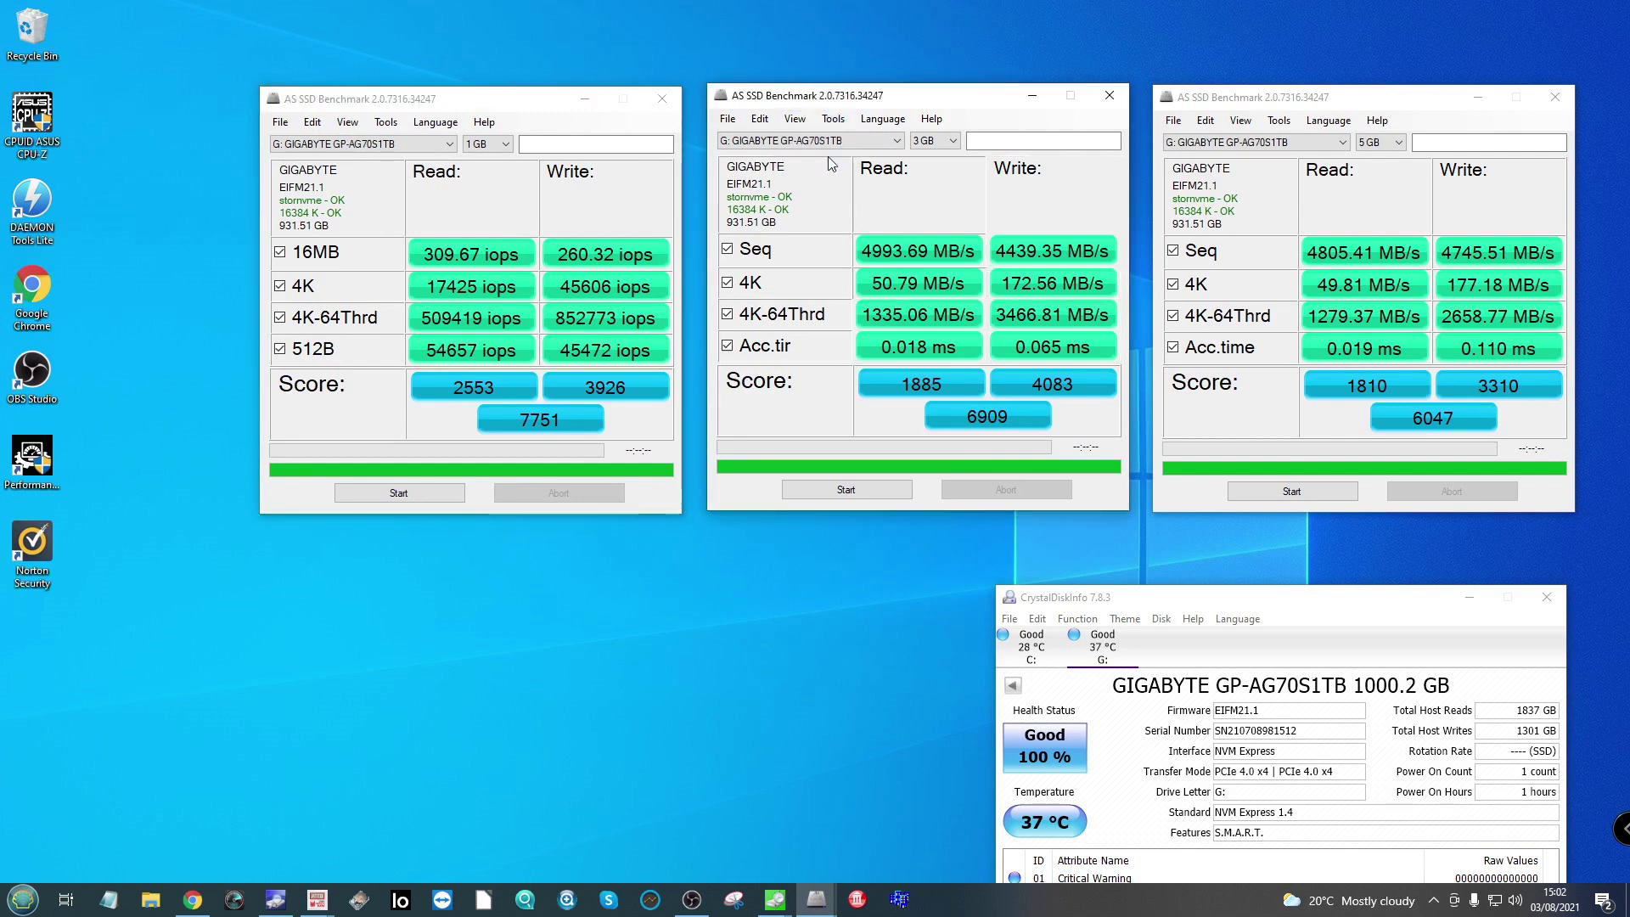
left_click(1251, 127)
left_click(1241, 120)
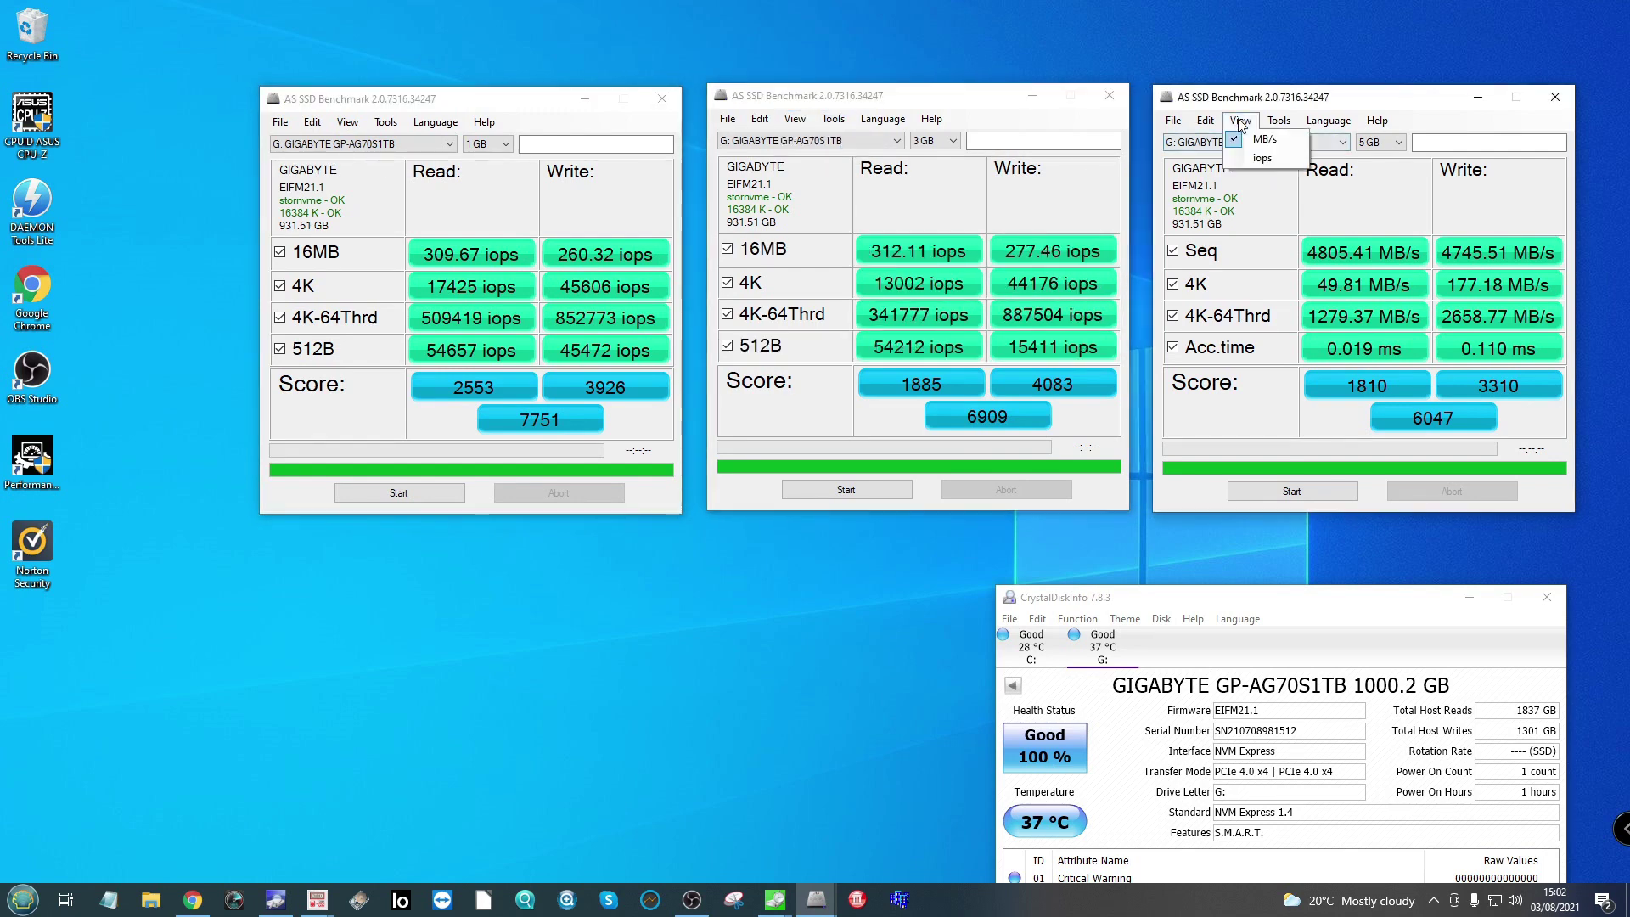
left_click(1264, 159)
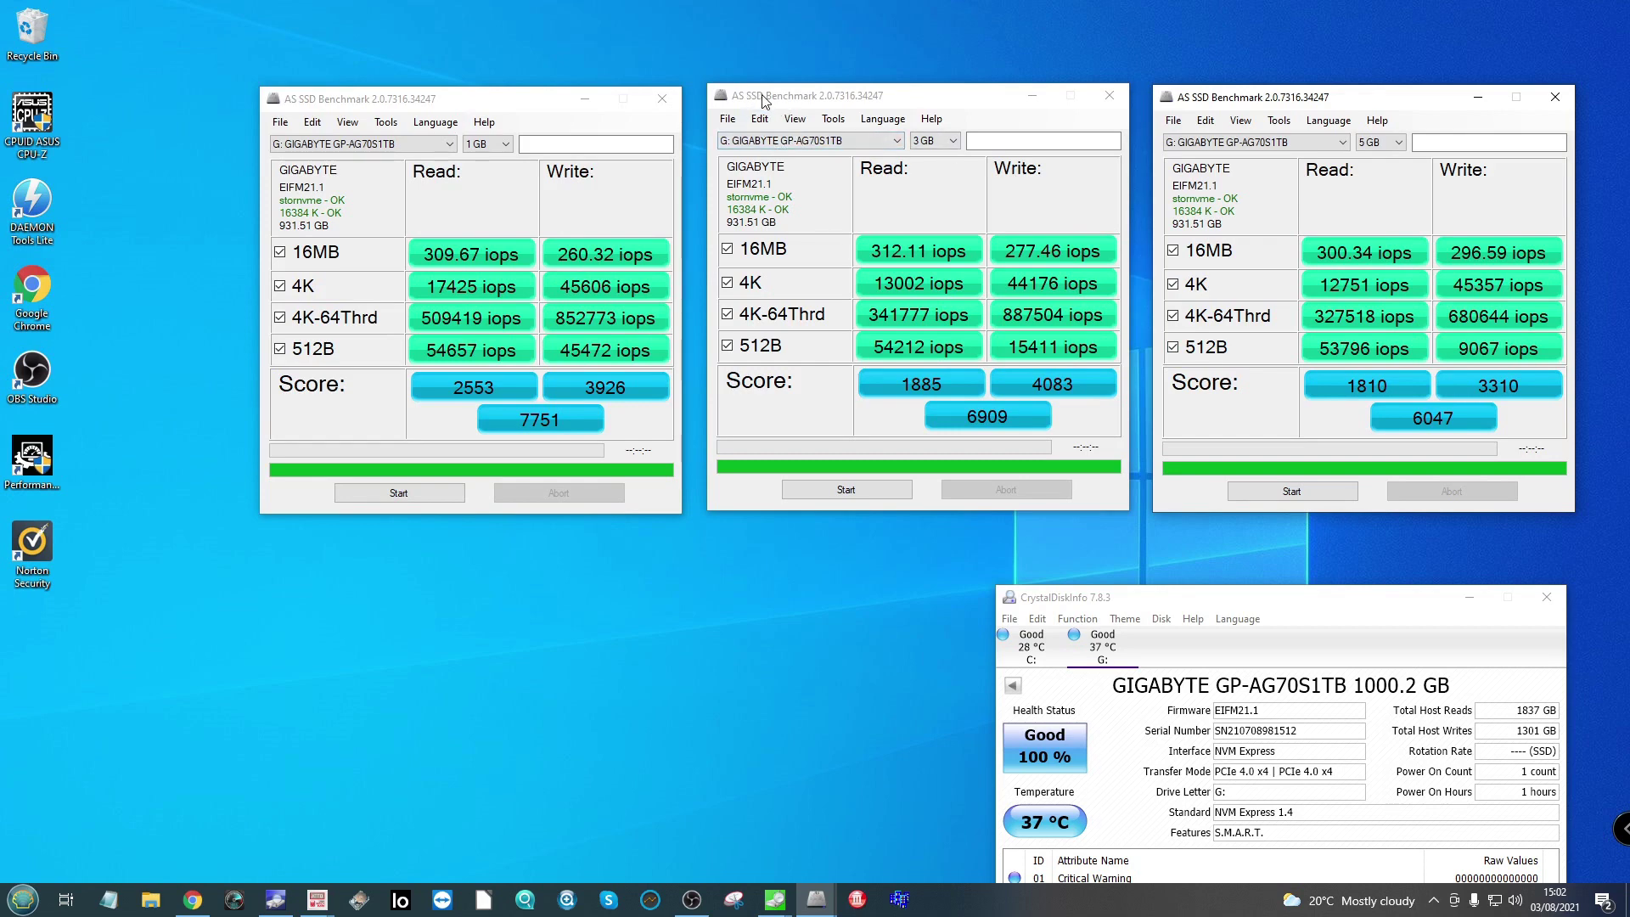
Step: Run AS SSD's Copy-Benchmark on G: (1070.18 MB/s ISO, 366.87 MB/s Program), then close it
left_click(347, 121)
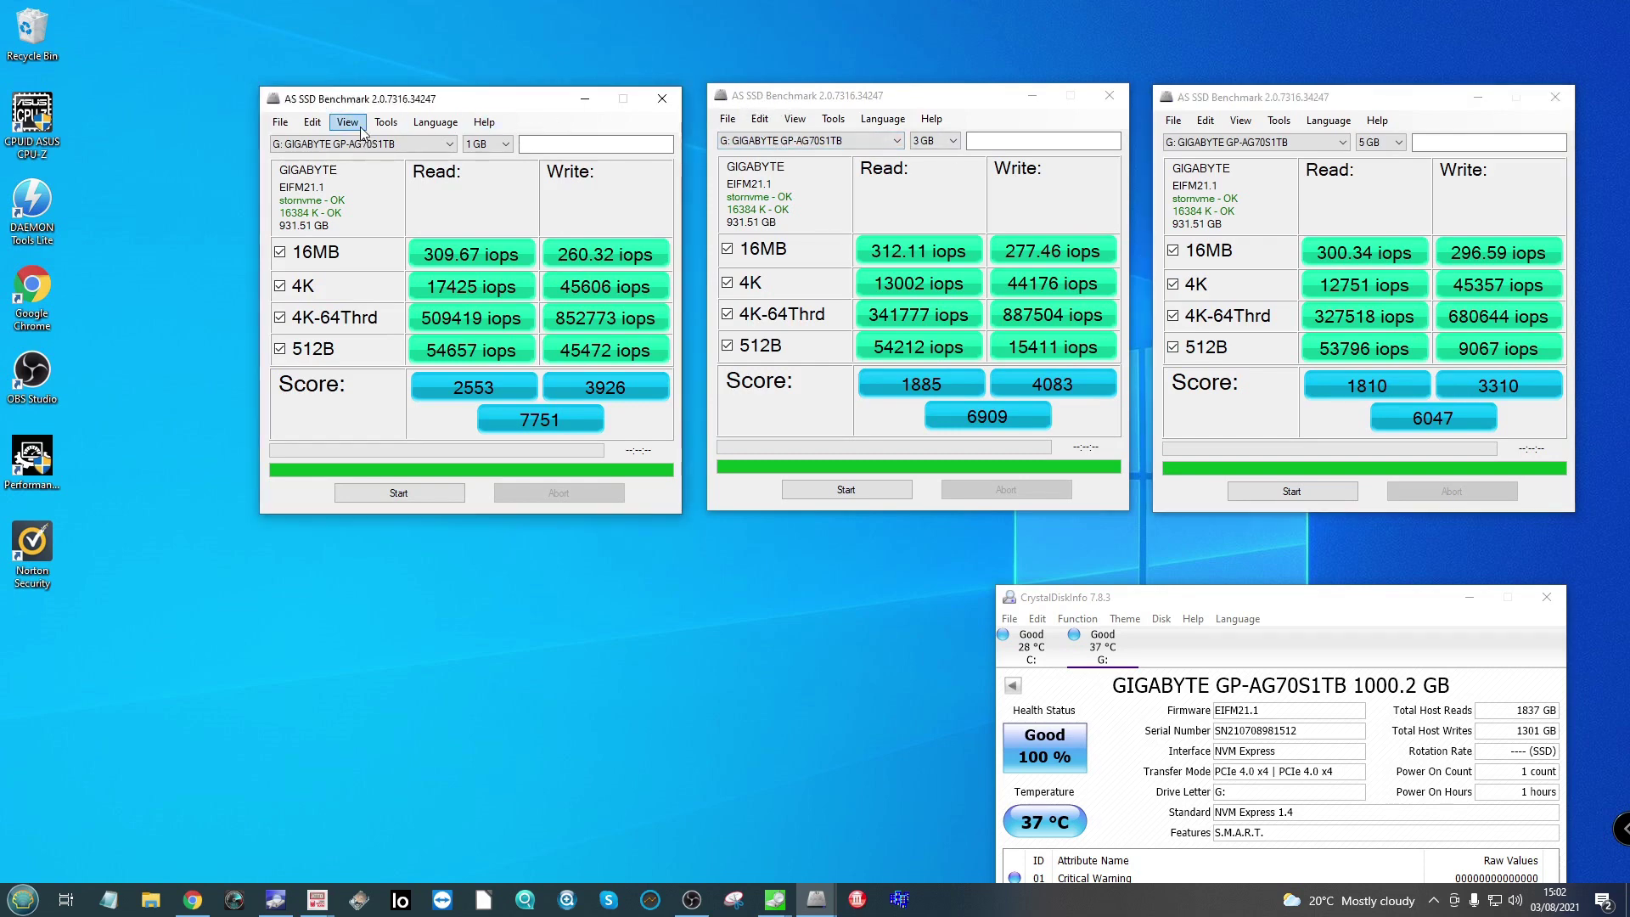
mouse_move(387, 124)
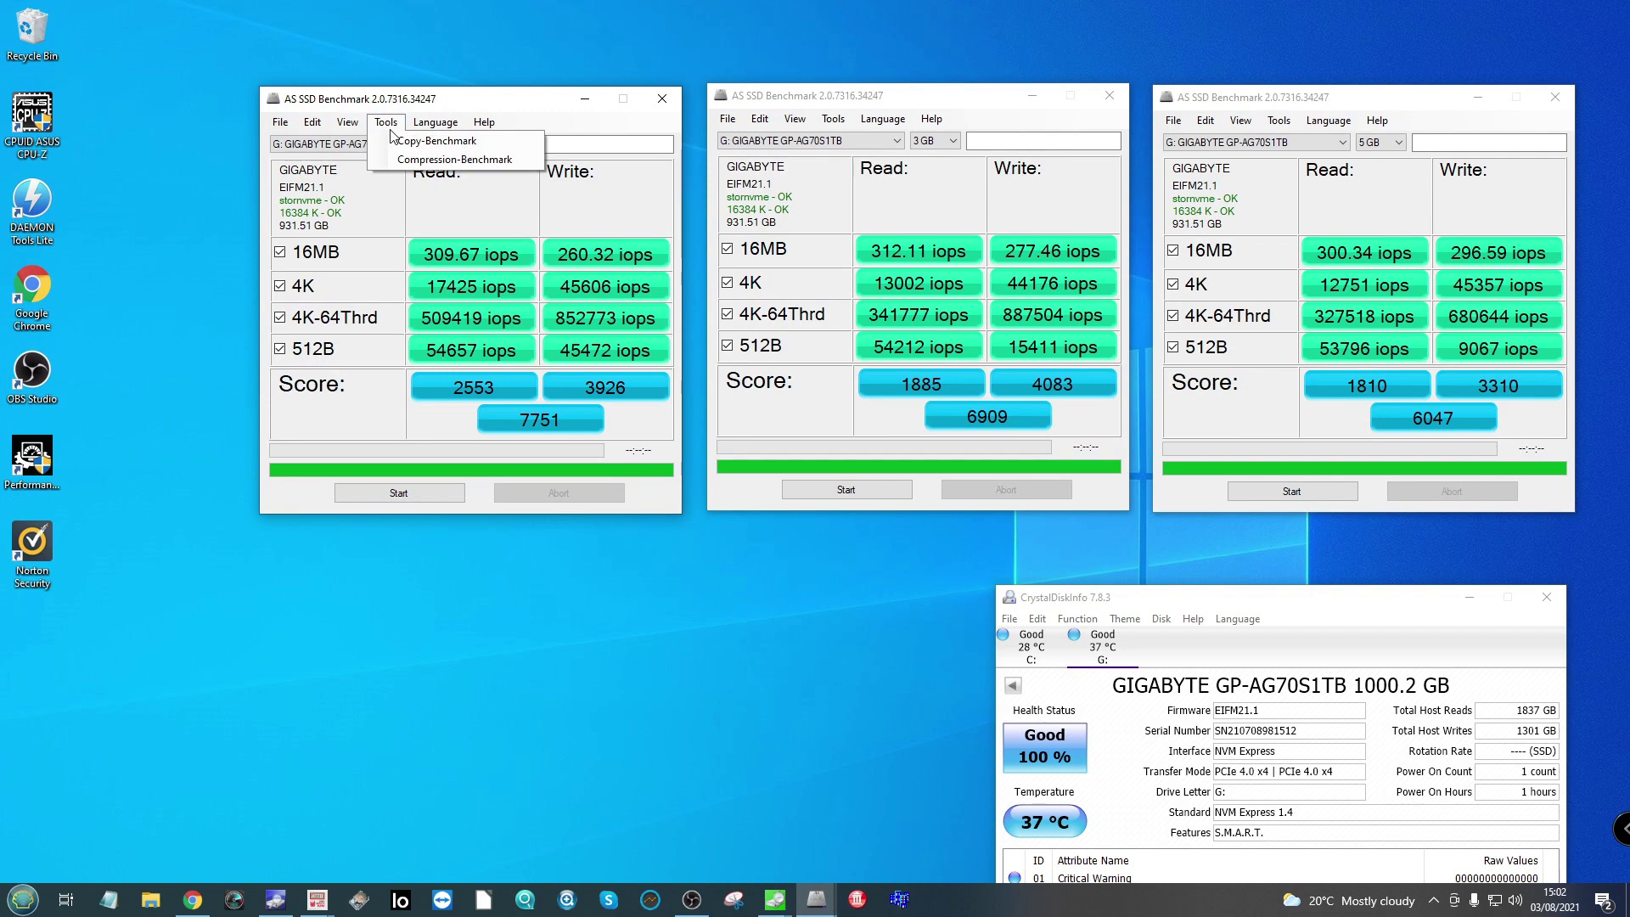
left_click(416, 141)
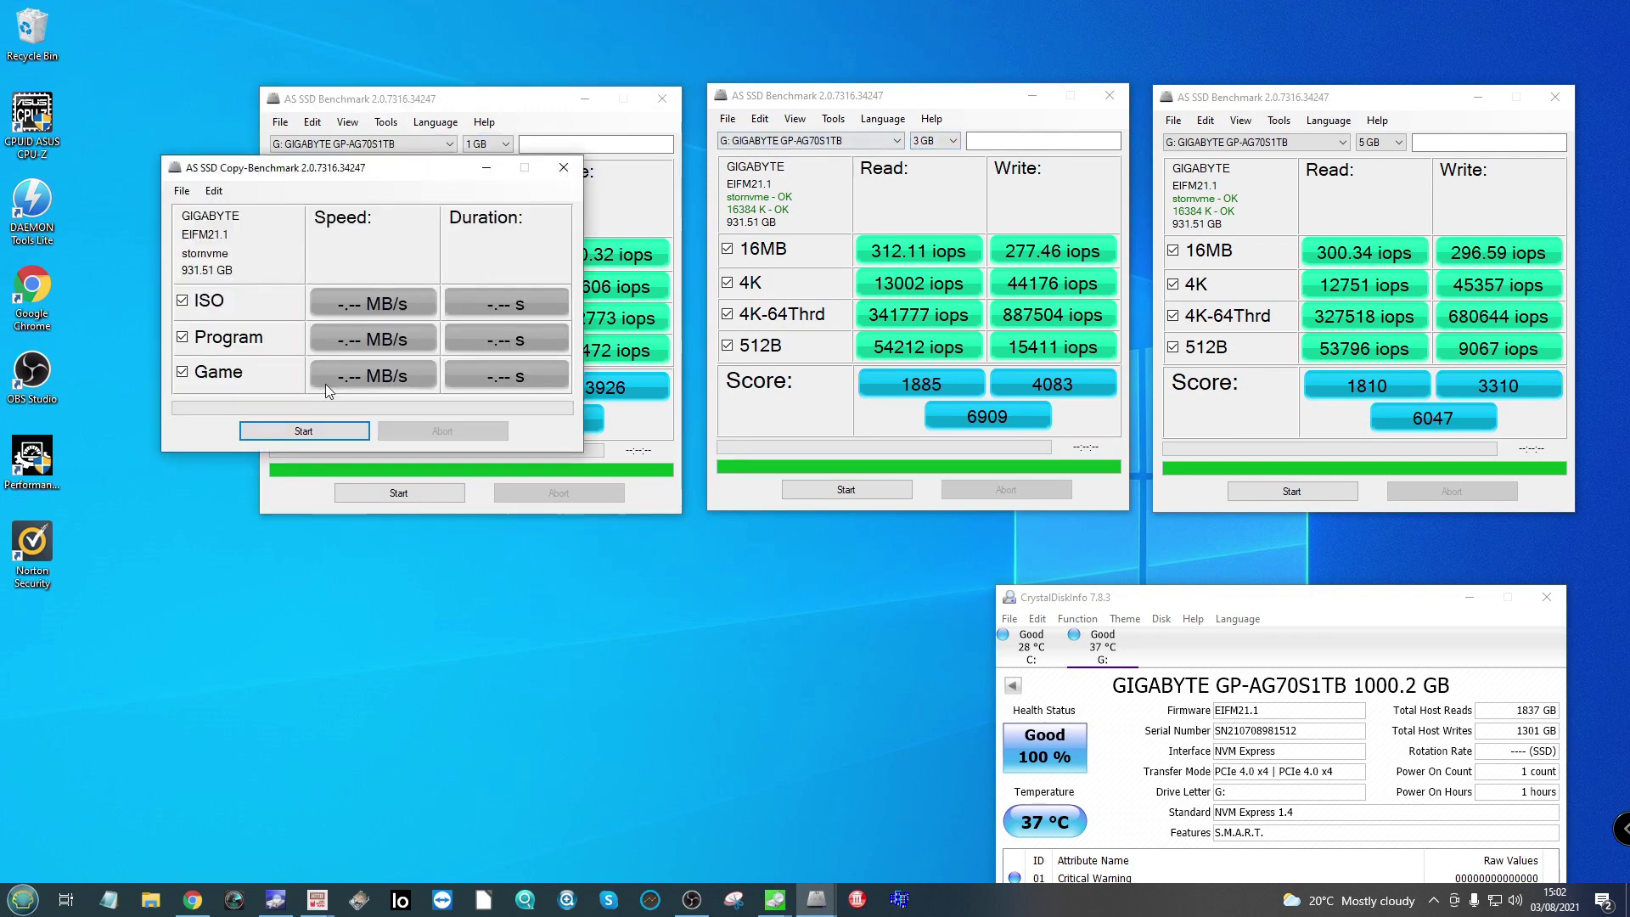
left_click(324, 428)
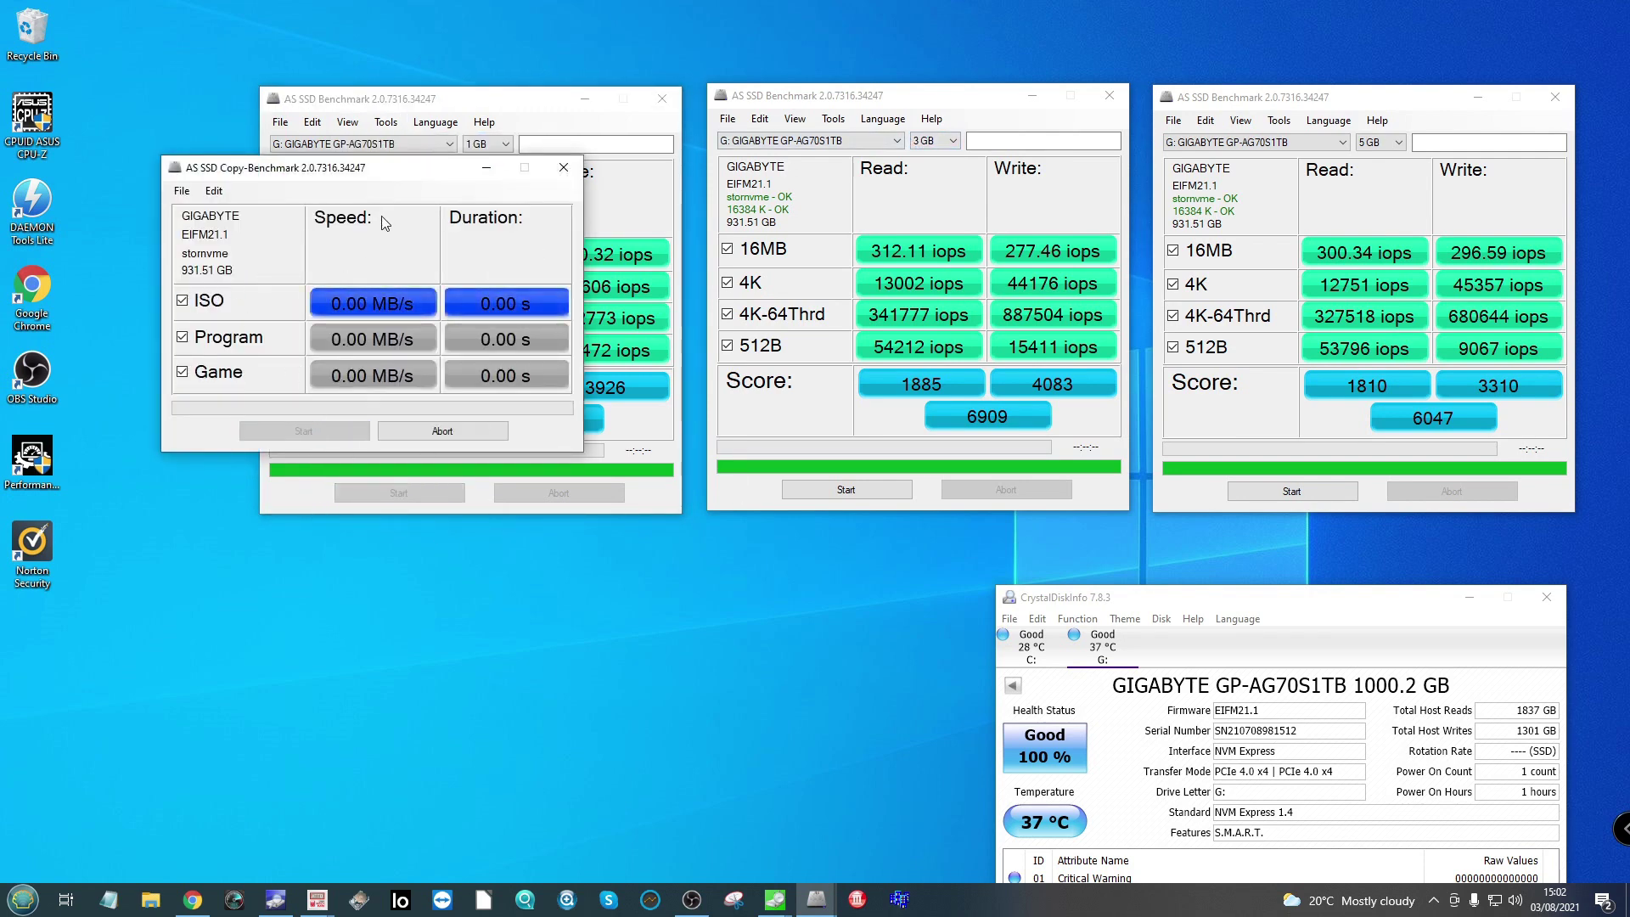
left_click_drag(388, 167, 476, 553)
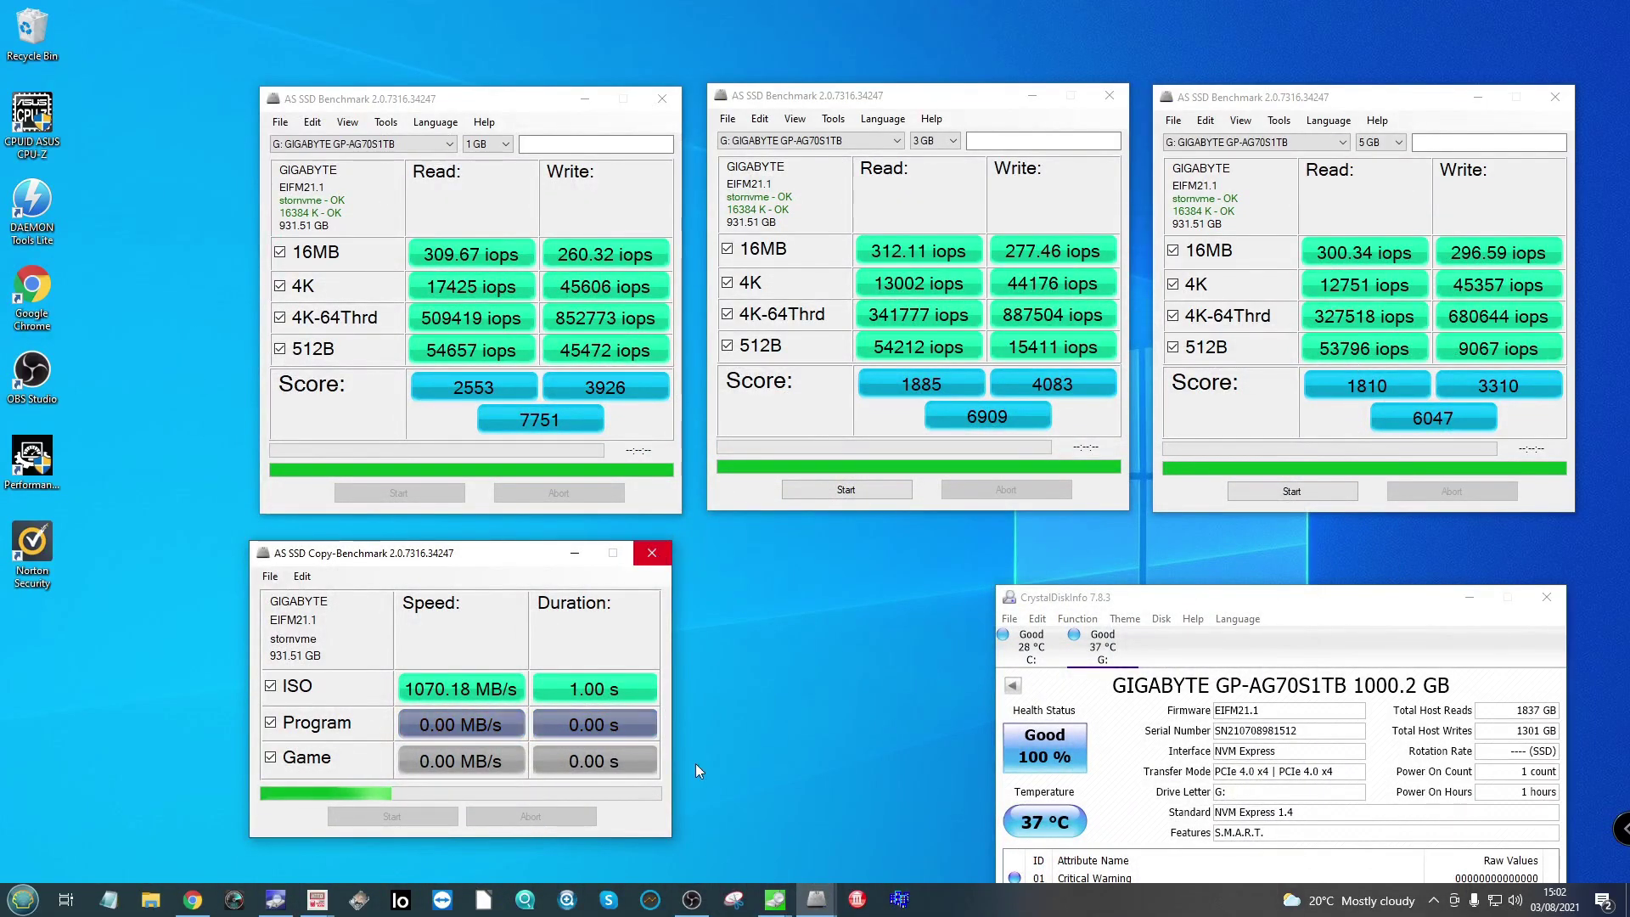
left_click(651, 553)
Step: Line up the three AS SSD result windows in a row along the top of the screen
left_click_drag(960, 95, 959, 24)
left_click_drag(553, 110, 375, 47)
left_click_drag(806, 29, 676, 42)
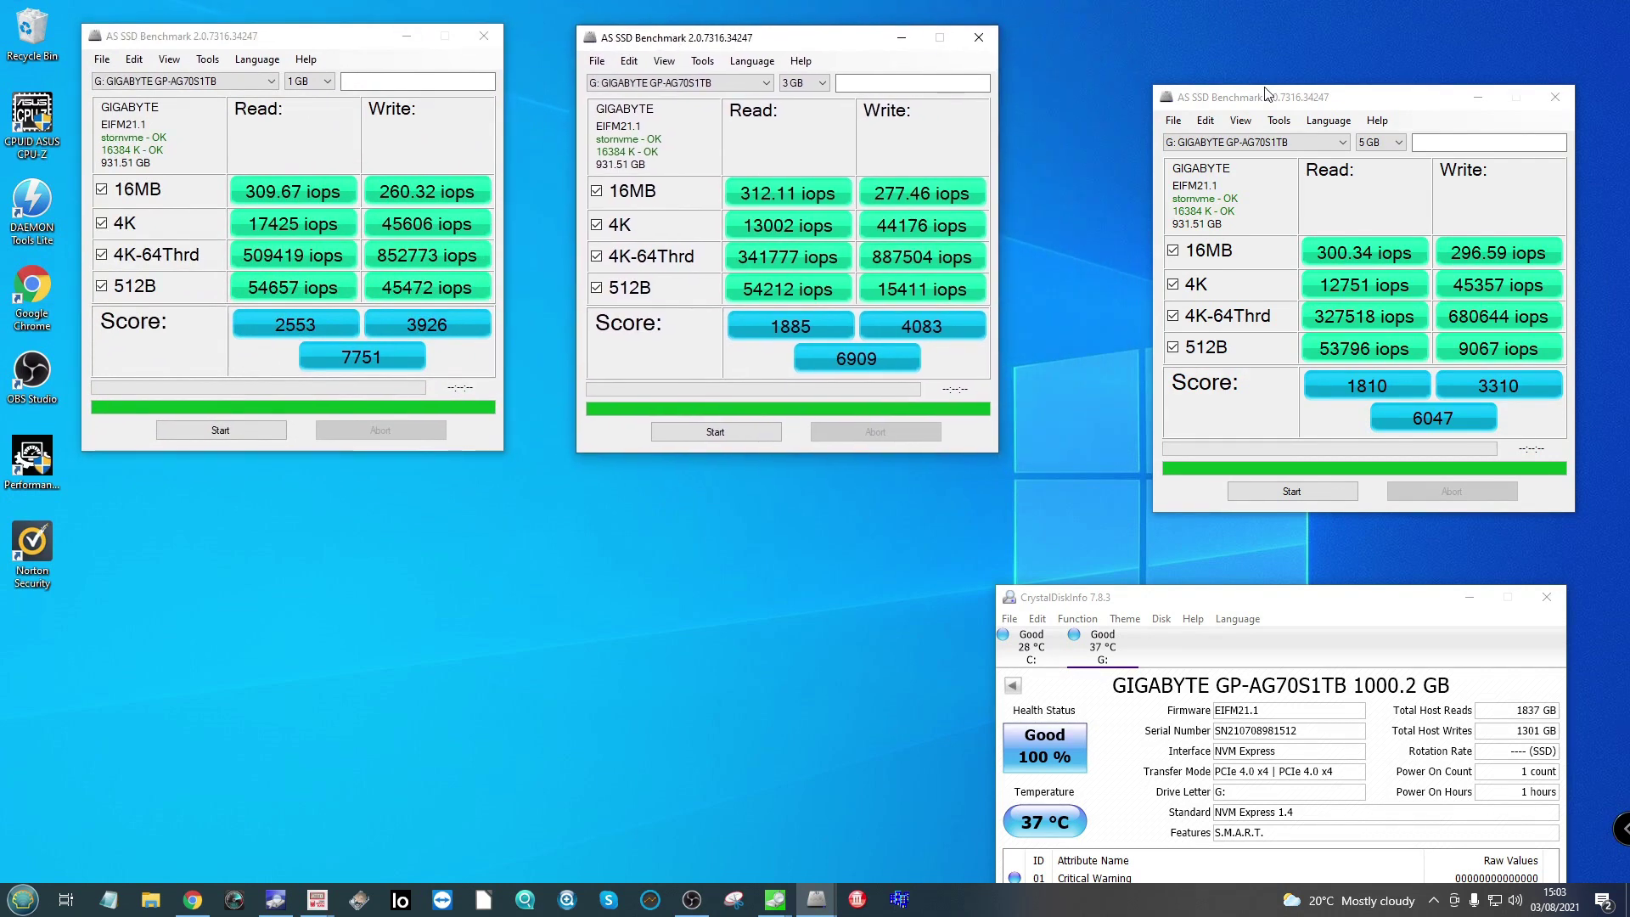
left_click_drag(1267, 93, 1164, 33)
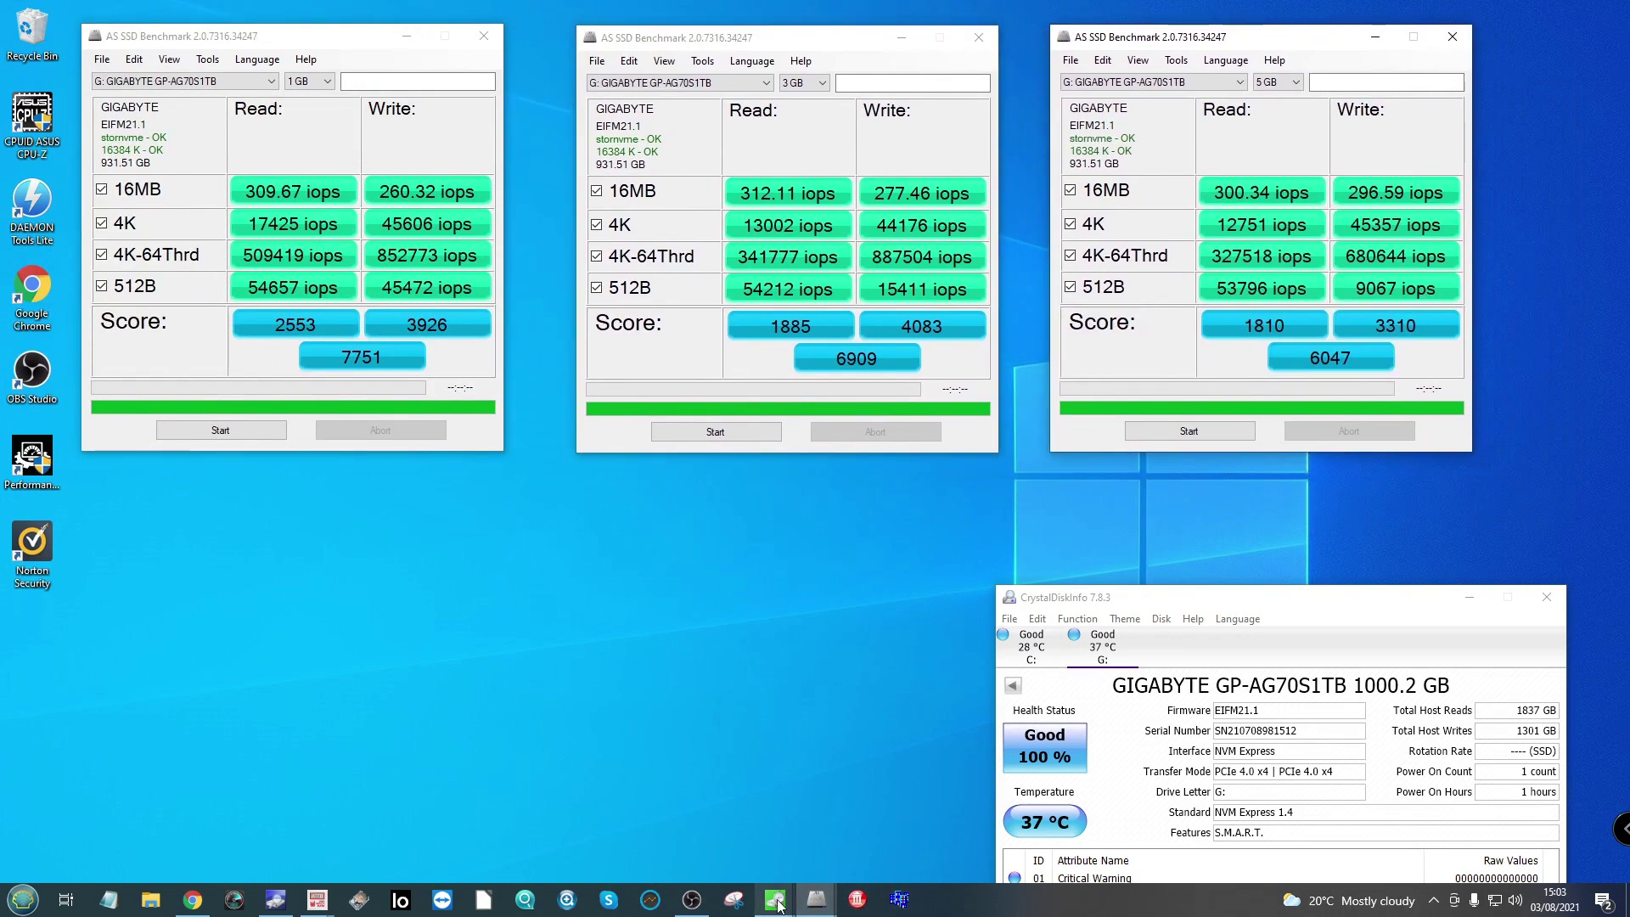
Step: Restore the 1GiB, 4GiB and 16GiB CrystalDiskMark windows and place them along the bottom
left_click(796, 819)
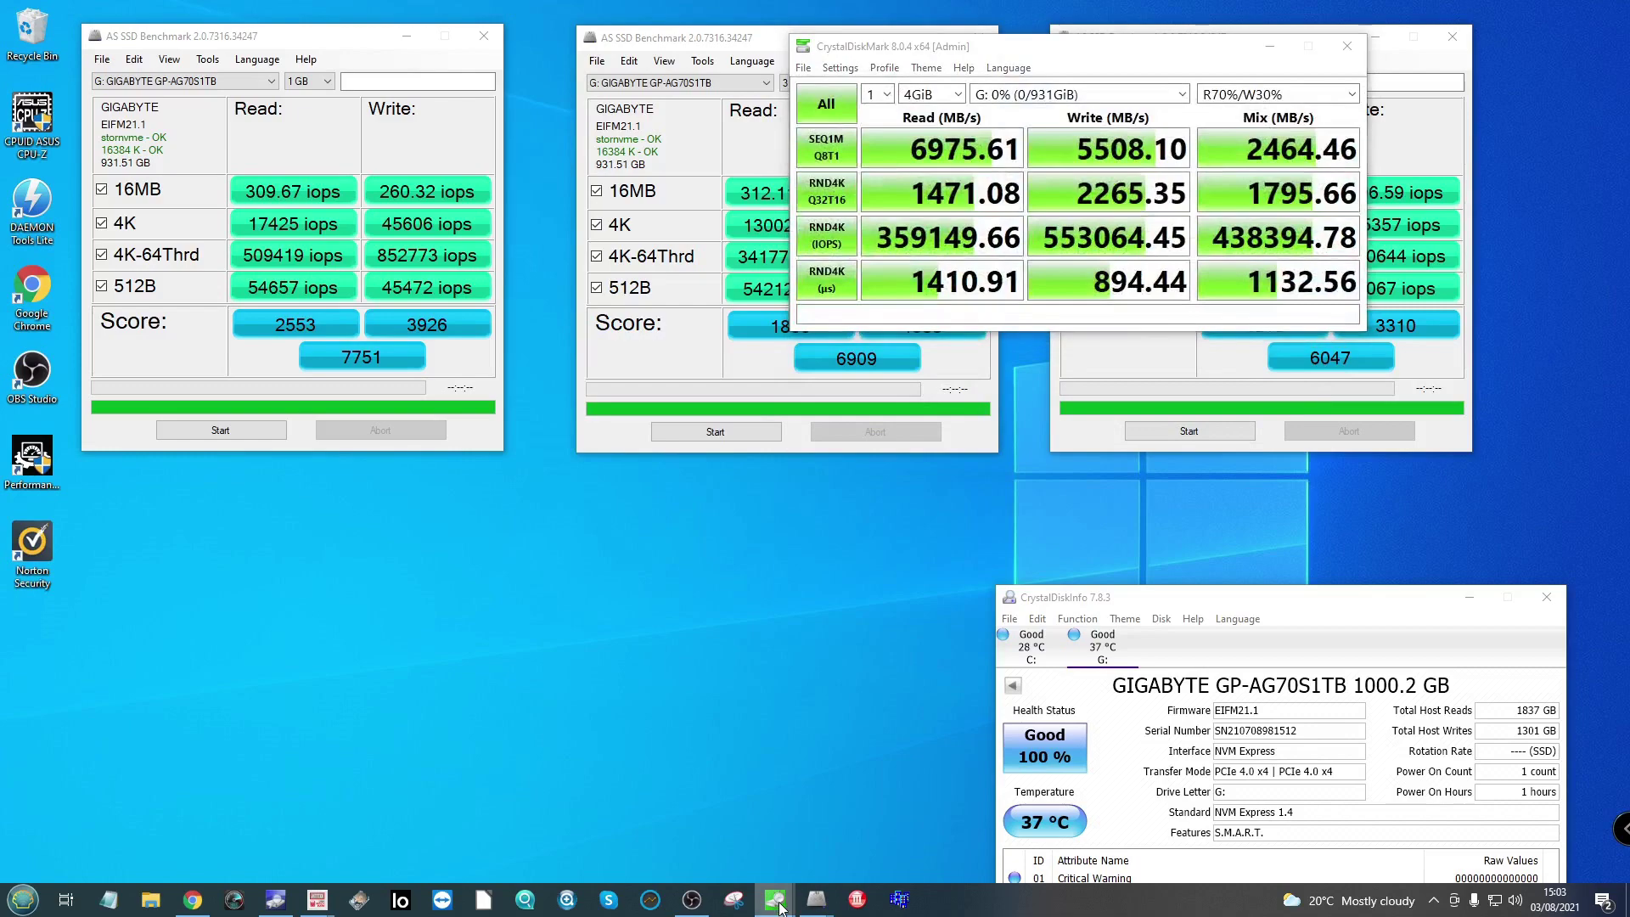
left_click(796, 819)
left_click(679, 819)
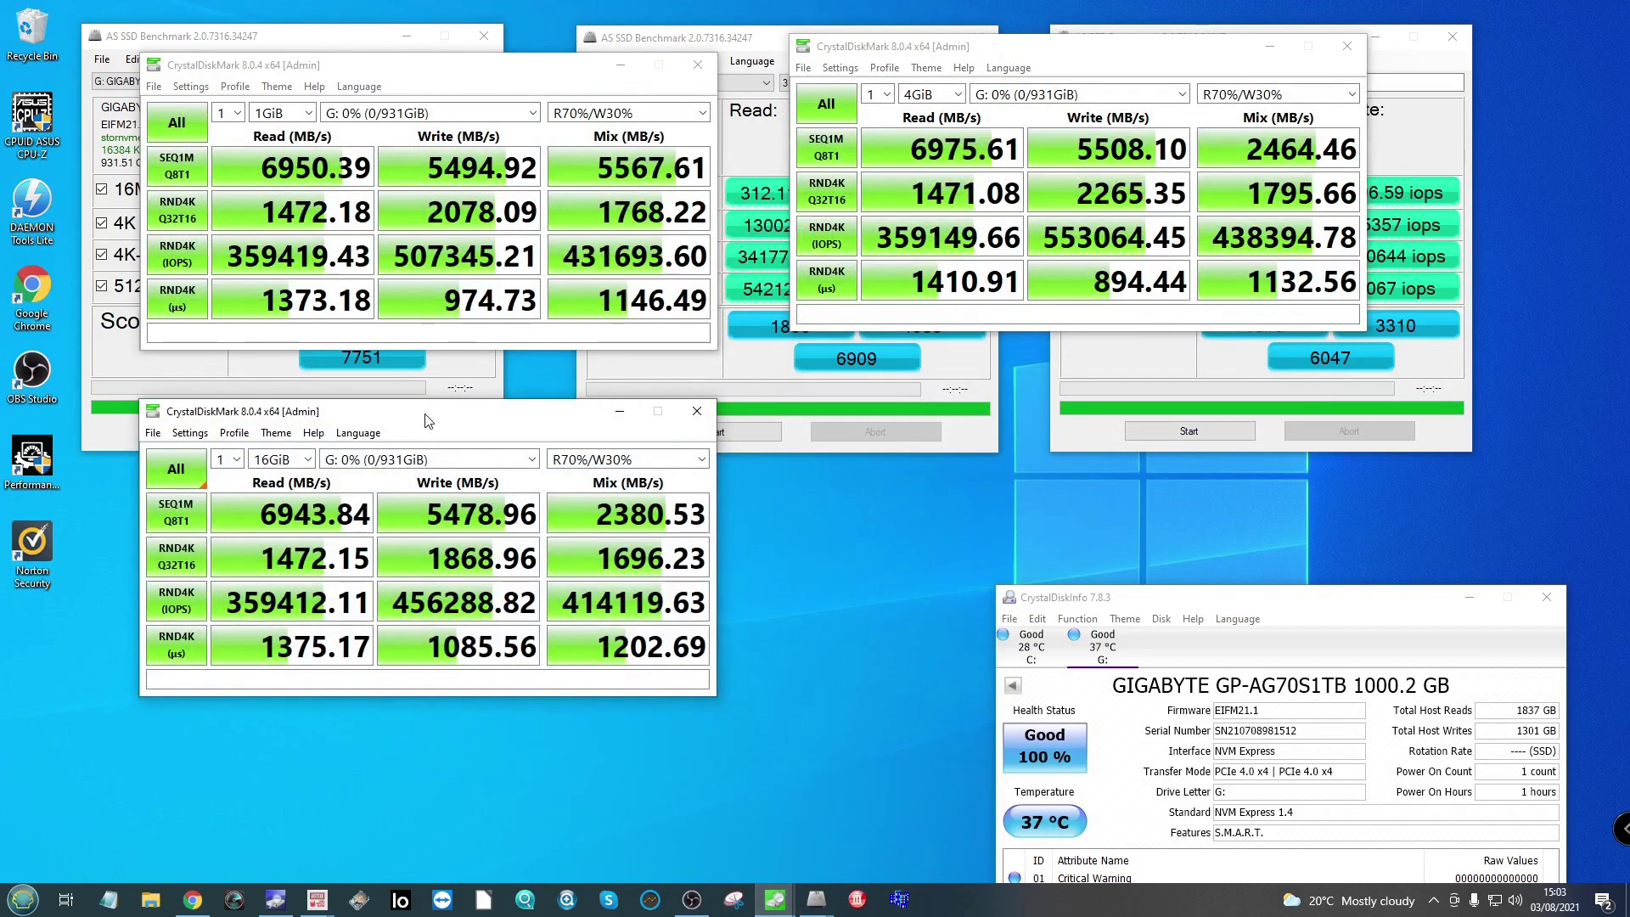
left_click_drag(367, 64, 304, 486)
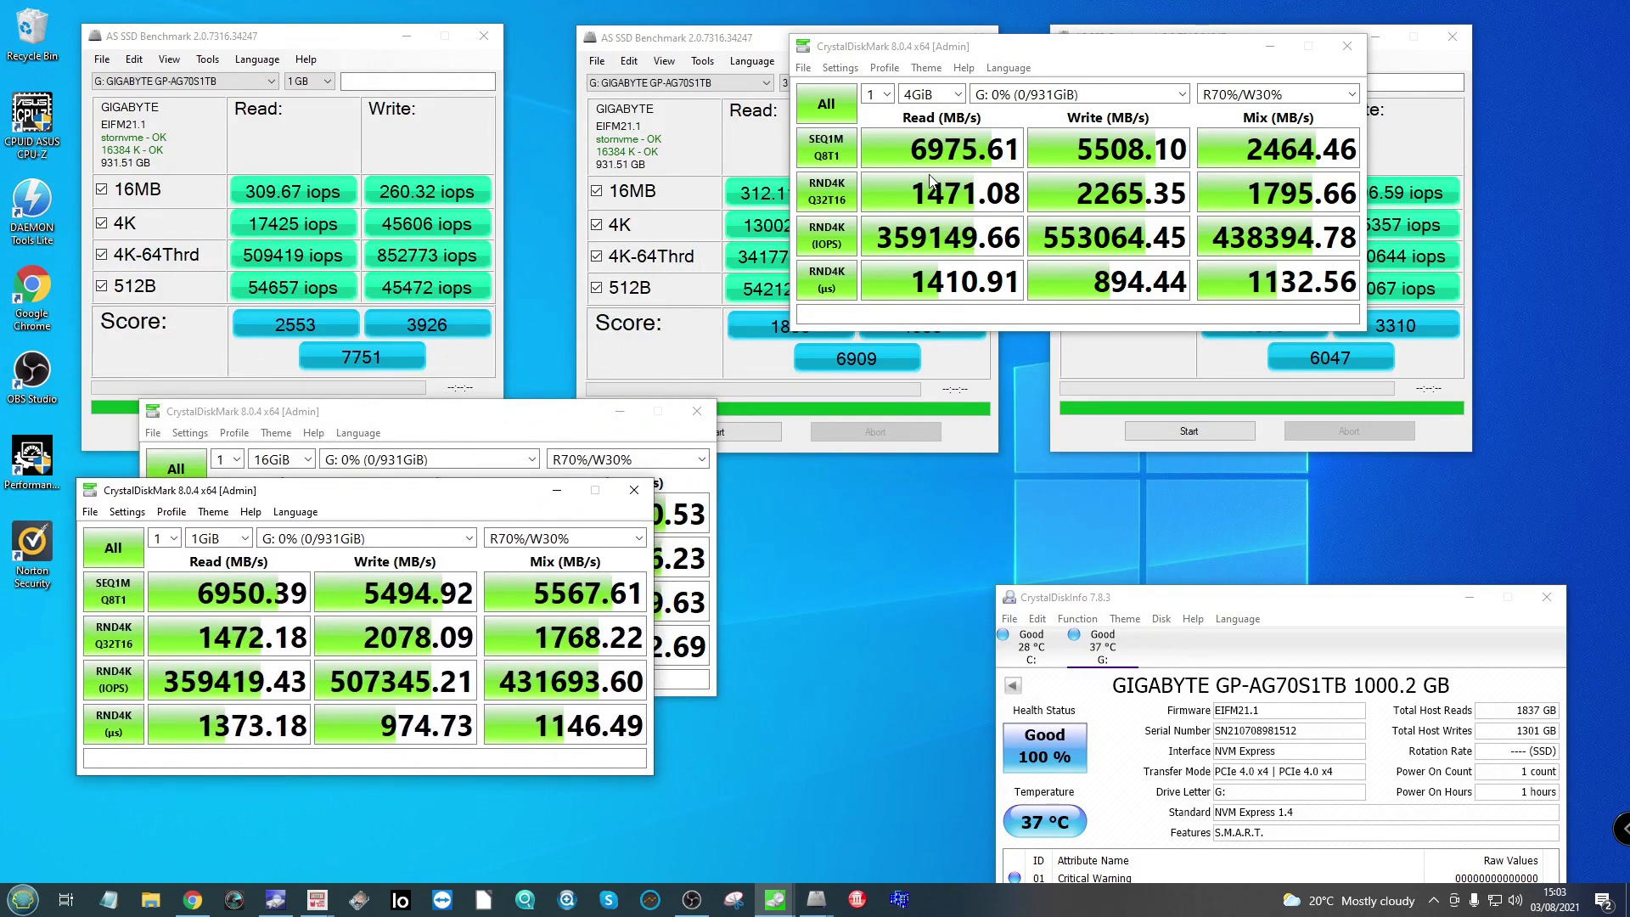
left_click_drag(968, 51, 840, 492)
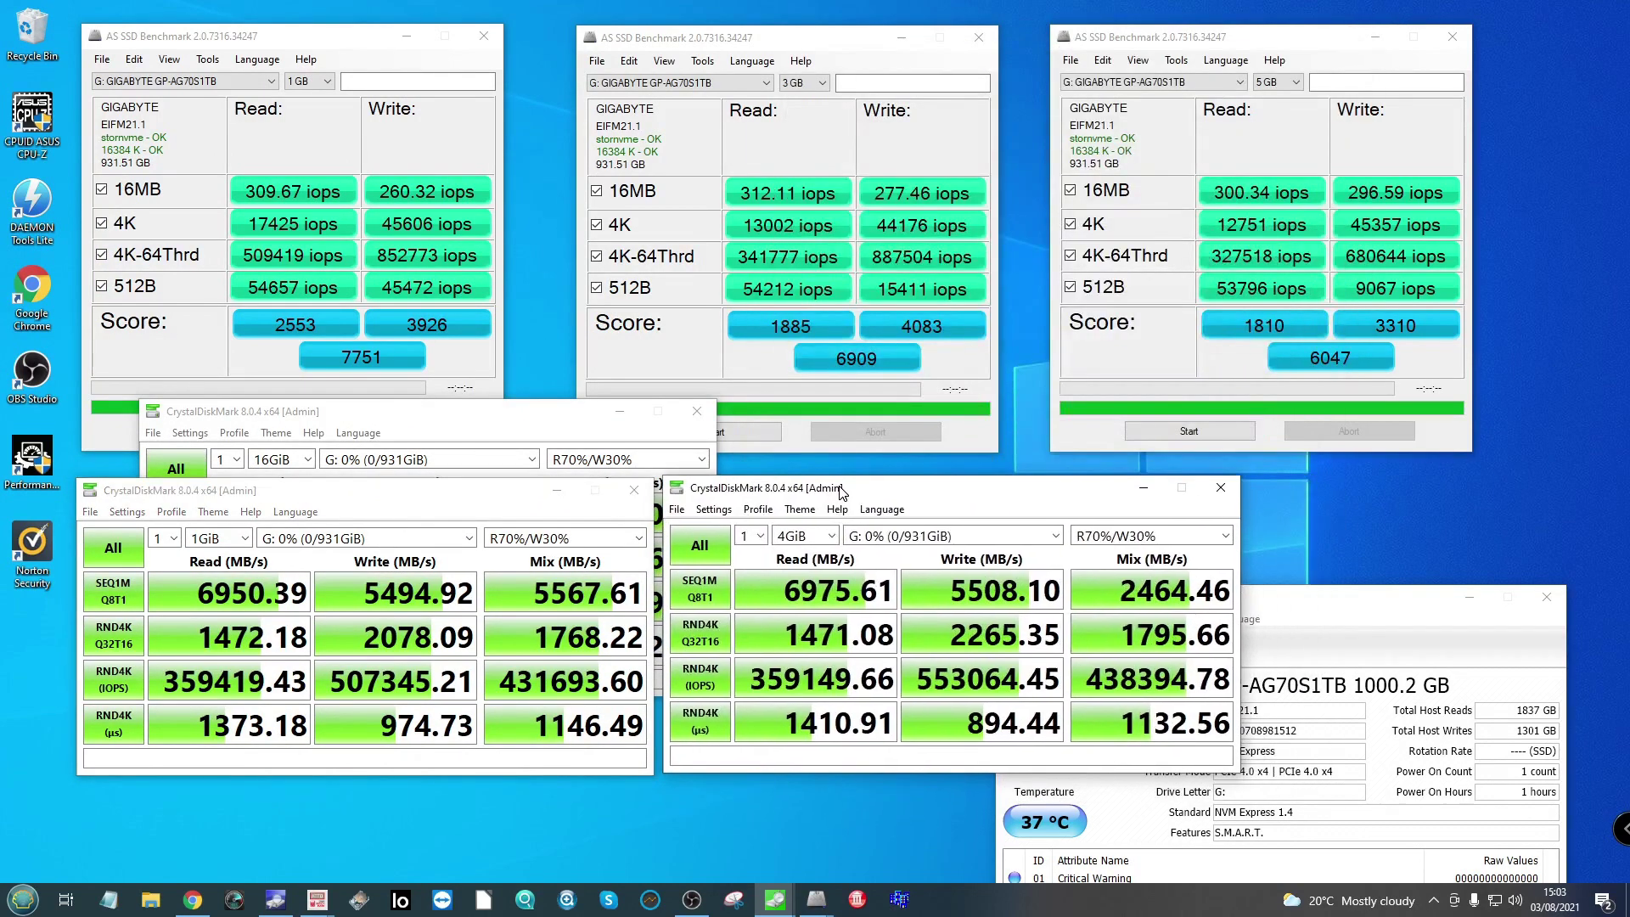
left_click_drag(505, 411, 1344, 647)
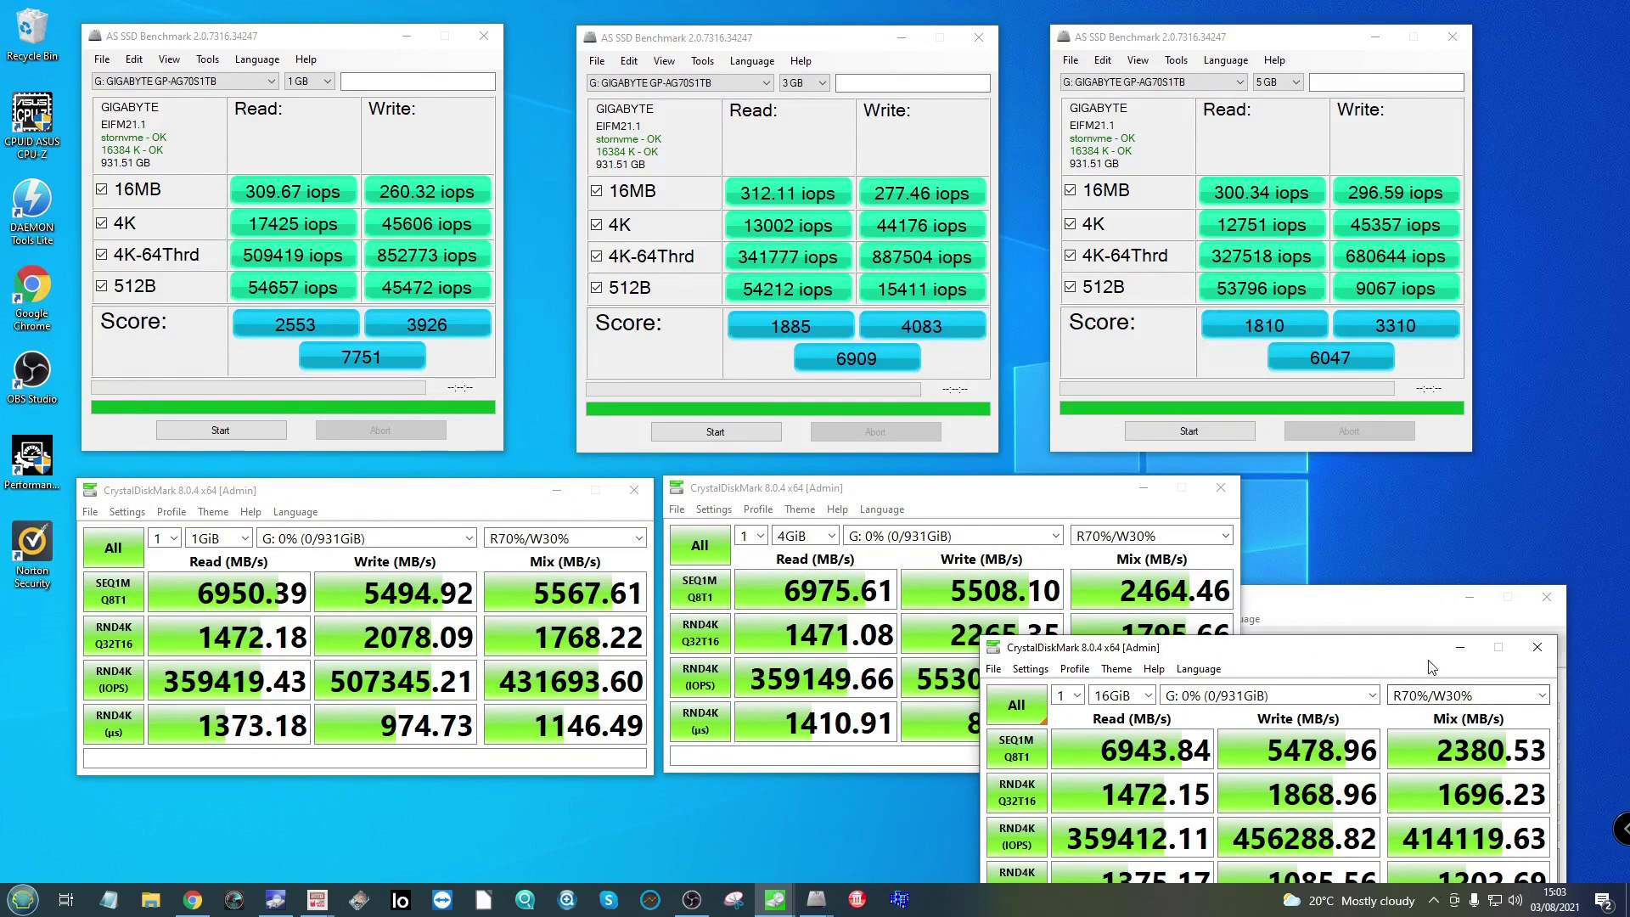
left_click_drag(1416, 651, 1352, 381)
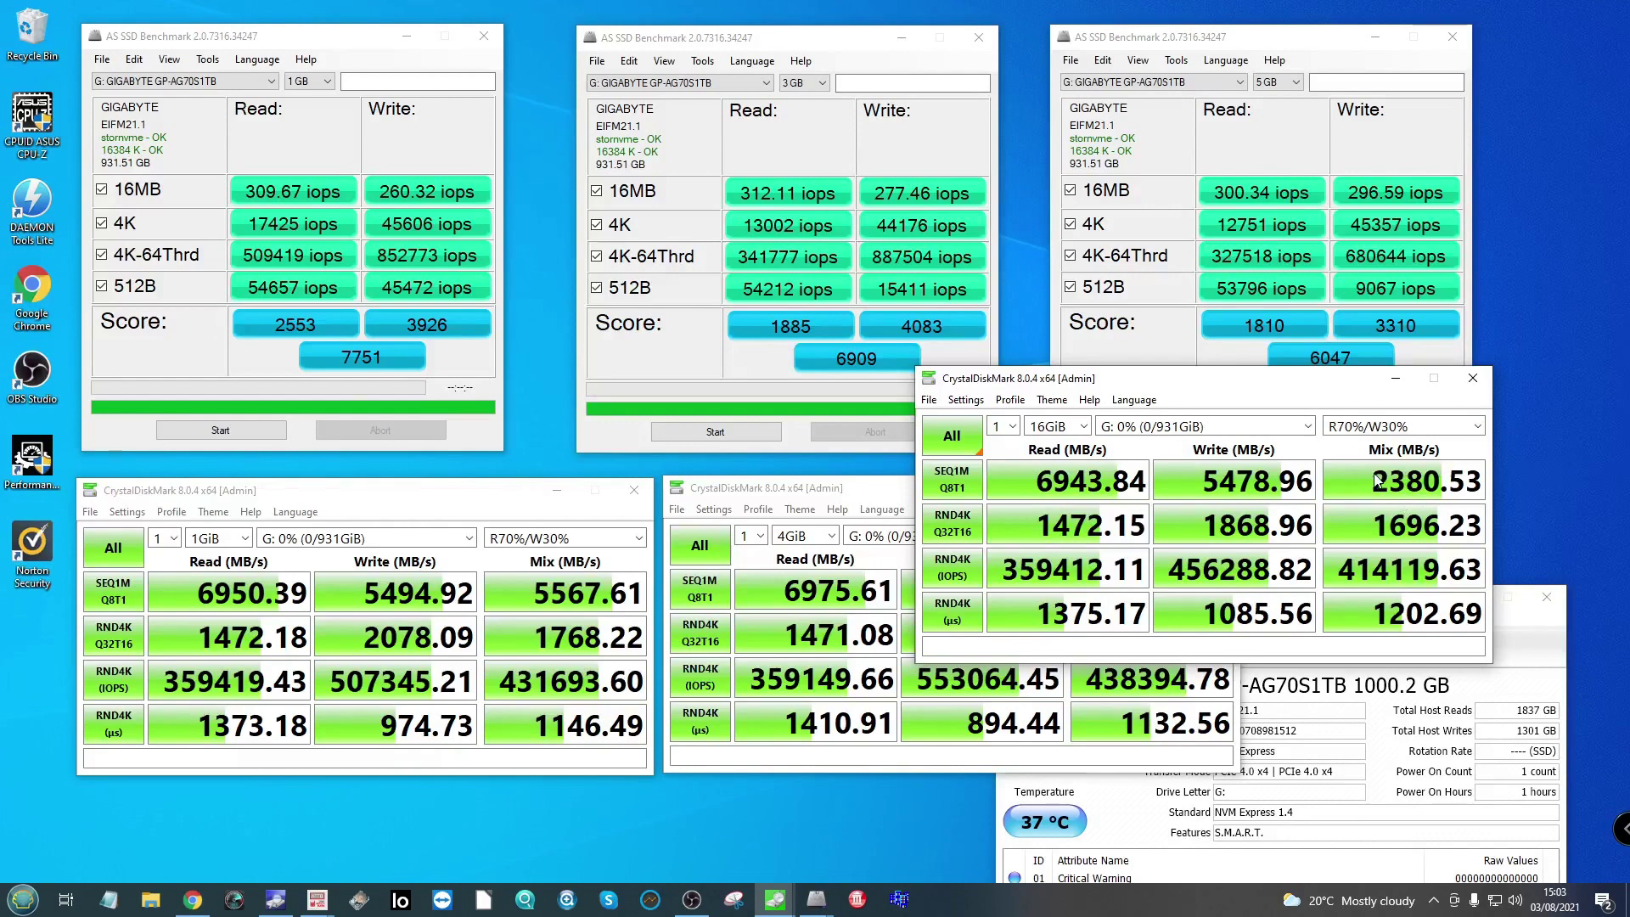
Step: Minimize the 16GiB results and nudge the 1GiB and 4GiB windows into place
left_click(516, 496)
left_click(1395, 379)
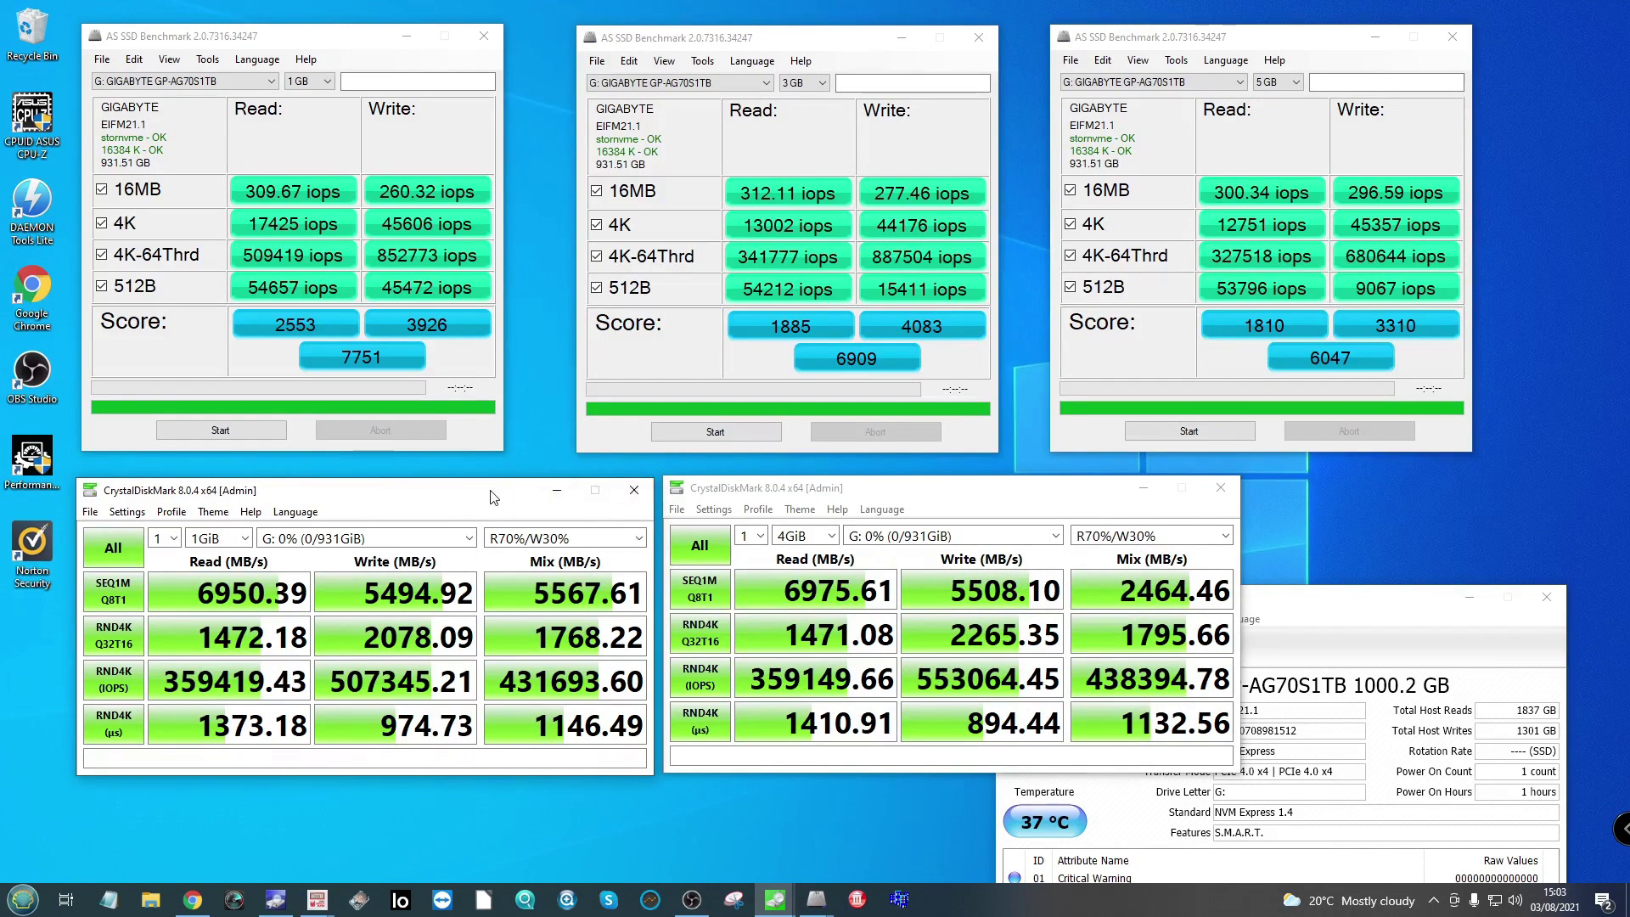
left_click_drag(490, 497, 481, 484)
left_click_drag(752, 495, 423, 563)
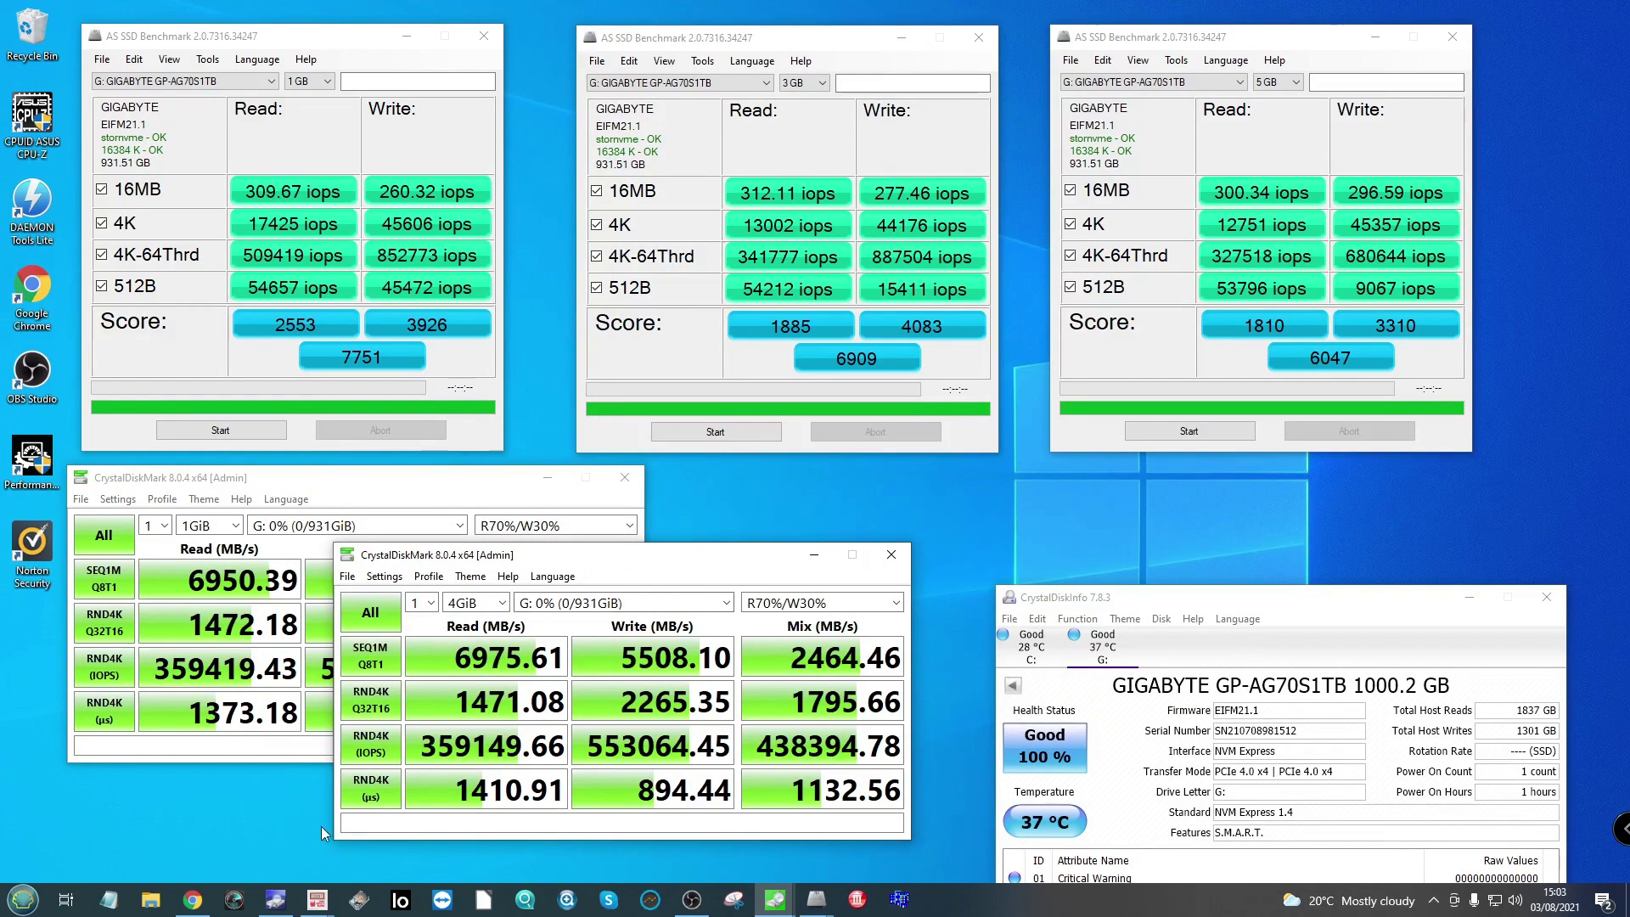
left_click(206, 904)
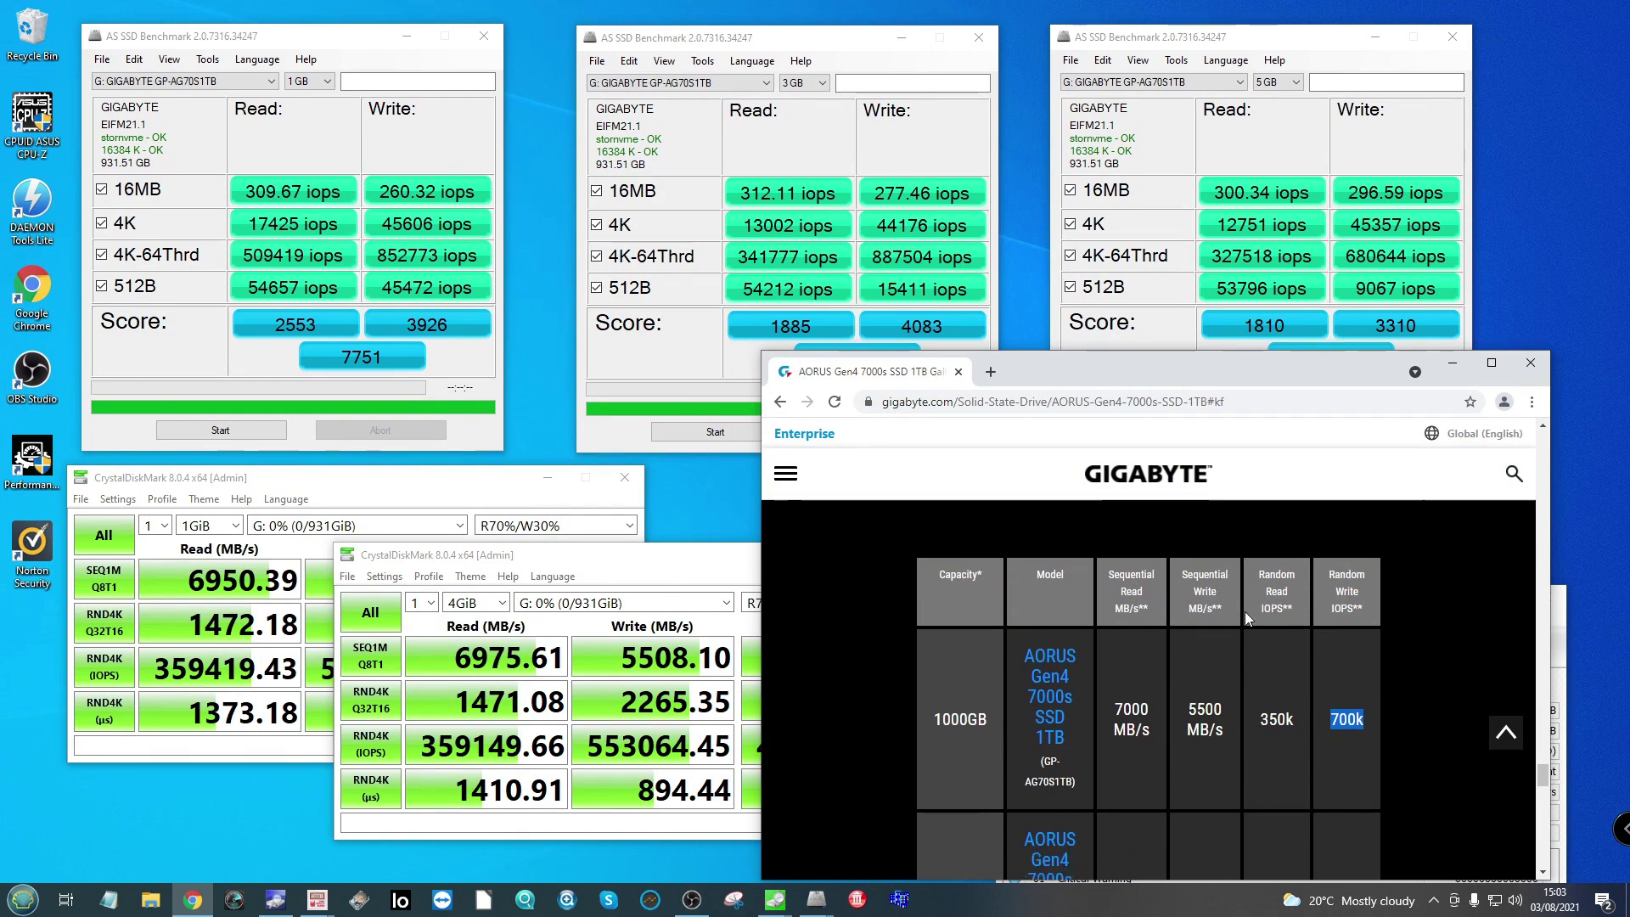
Step: Scroll Gigabyte's model table to the 1TB specs, then move the 4GiB CrystalDiskMark window aside
scroll(1244, 611, "down", 1)
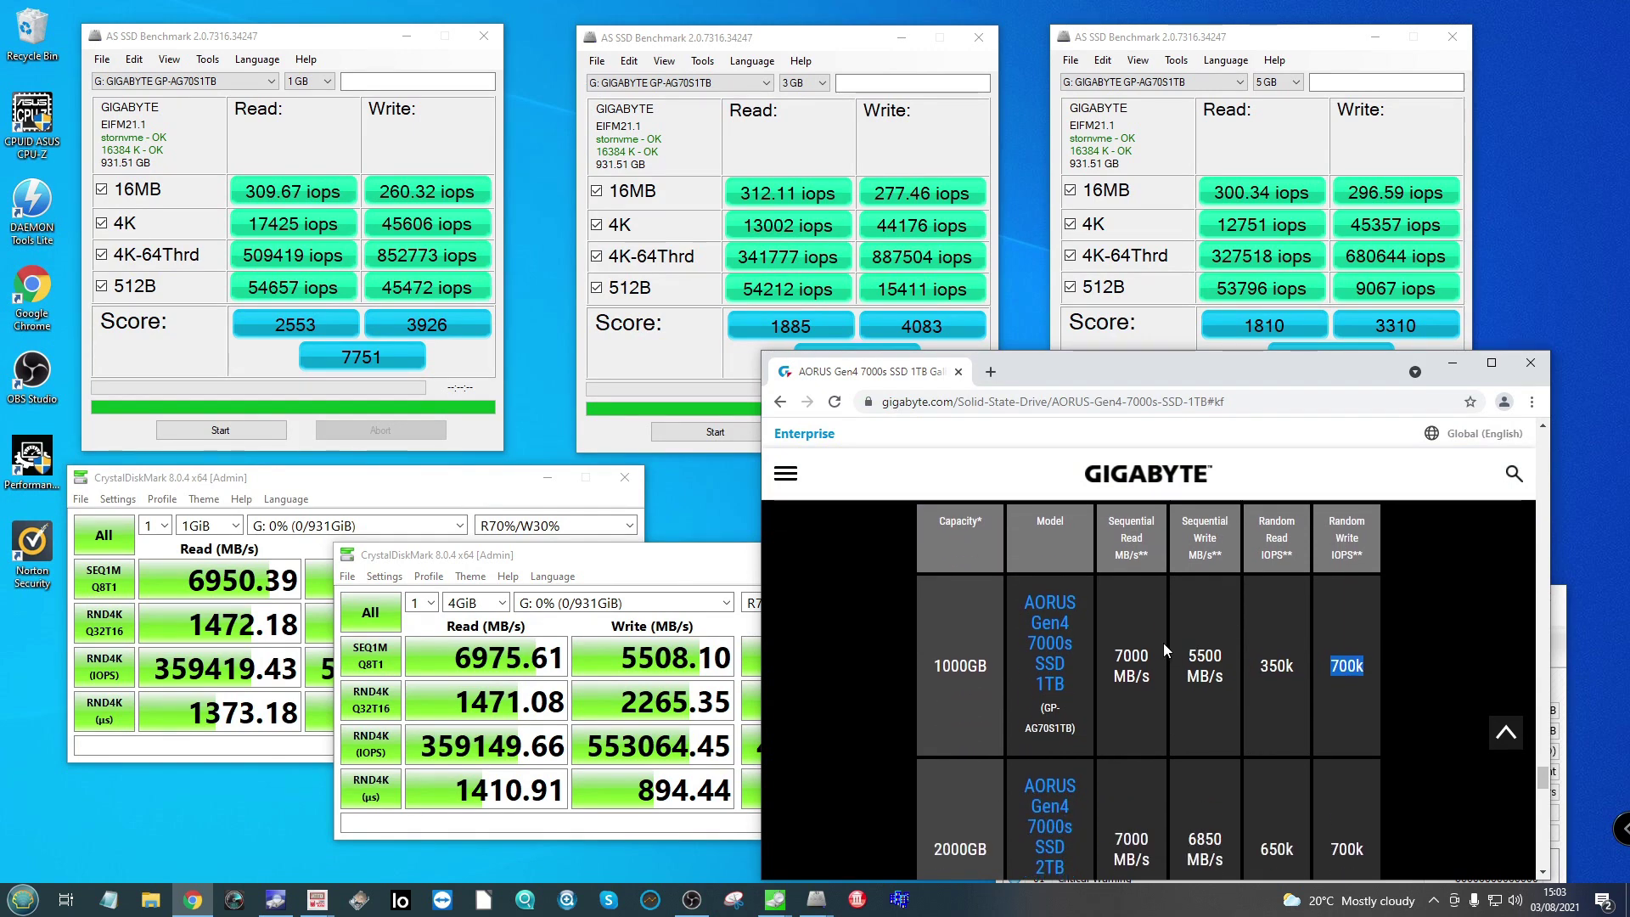
scroll(1161, 662, "down", 2)
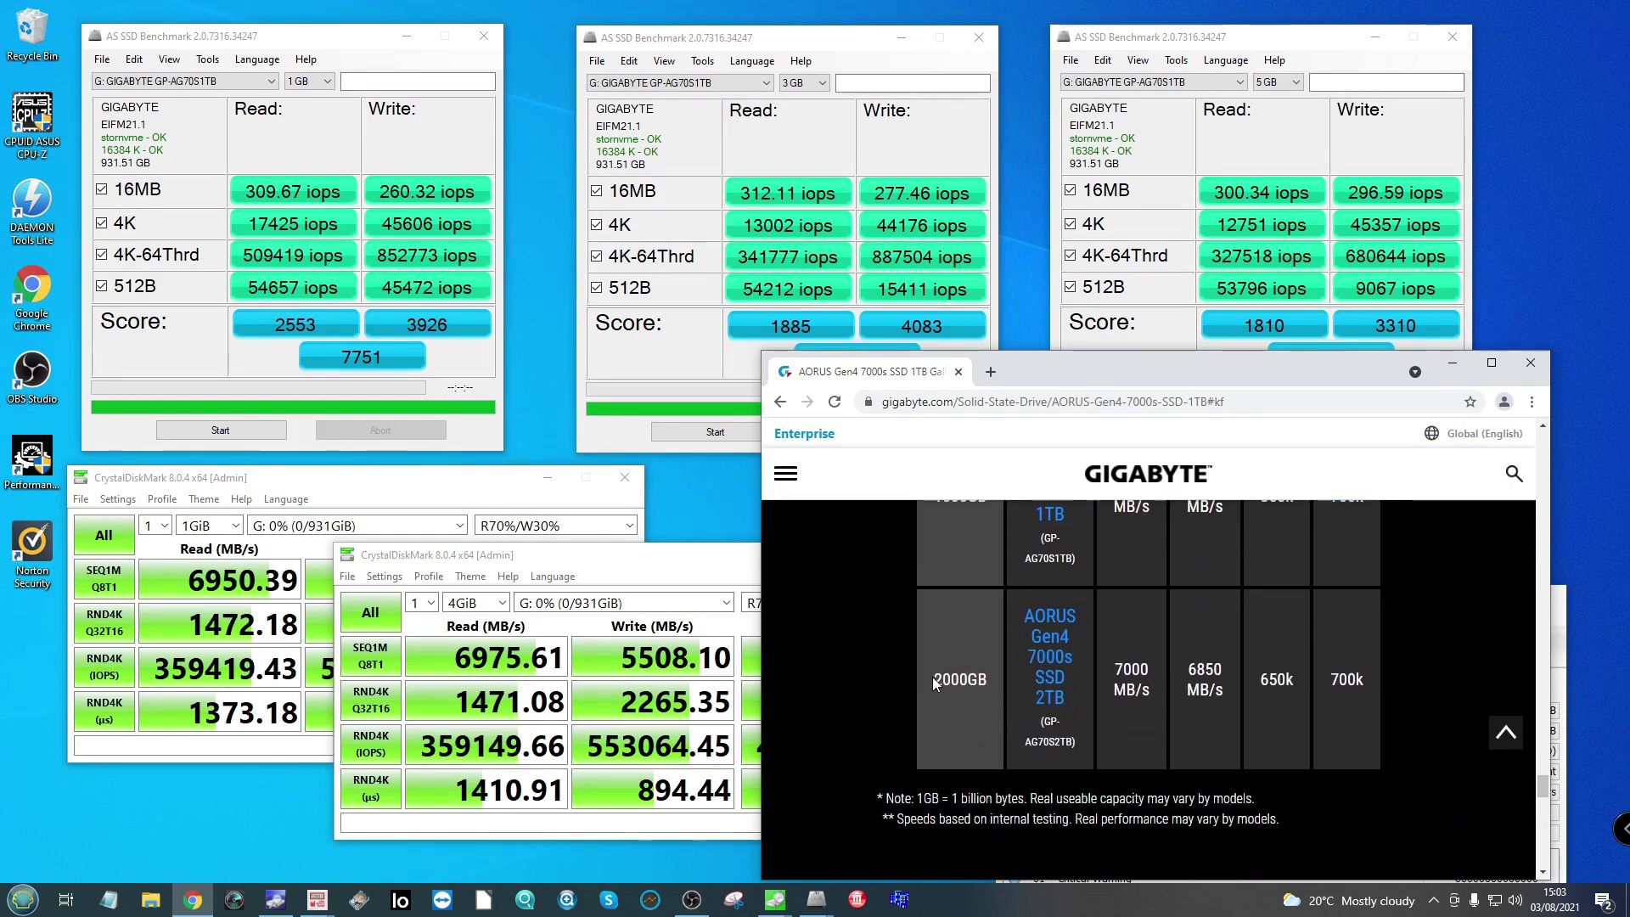
mouse_move(933, 678)
left_mouse_down()
mouse_move(972, 679)
mouse_move(941, 679)
left_mouse_up()
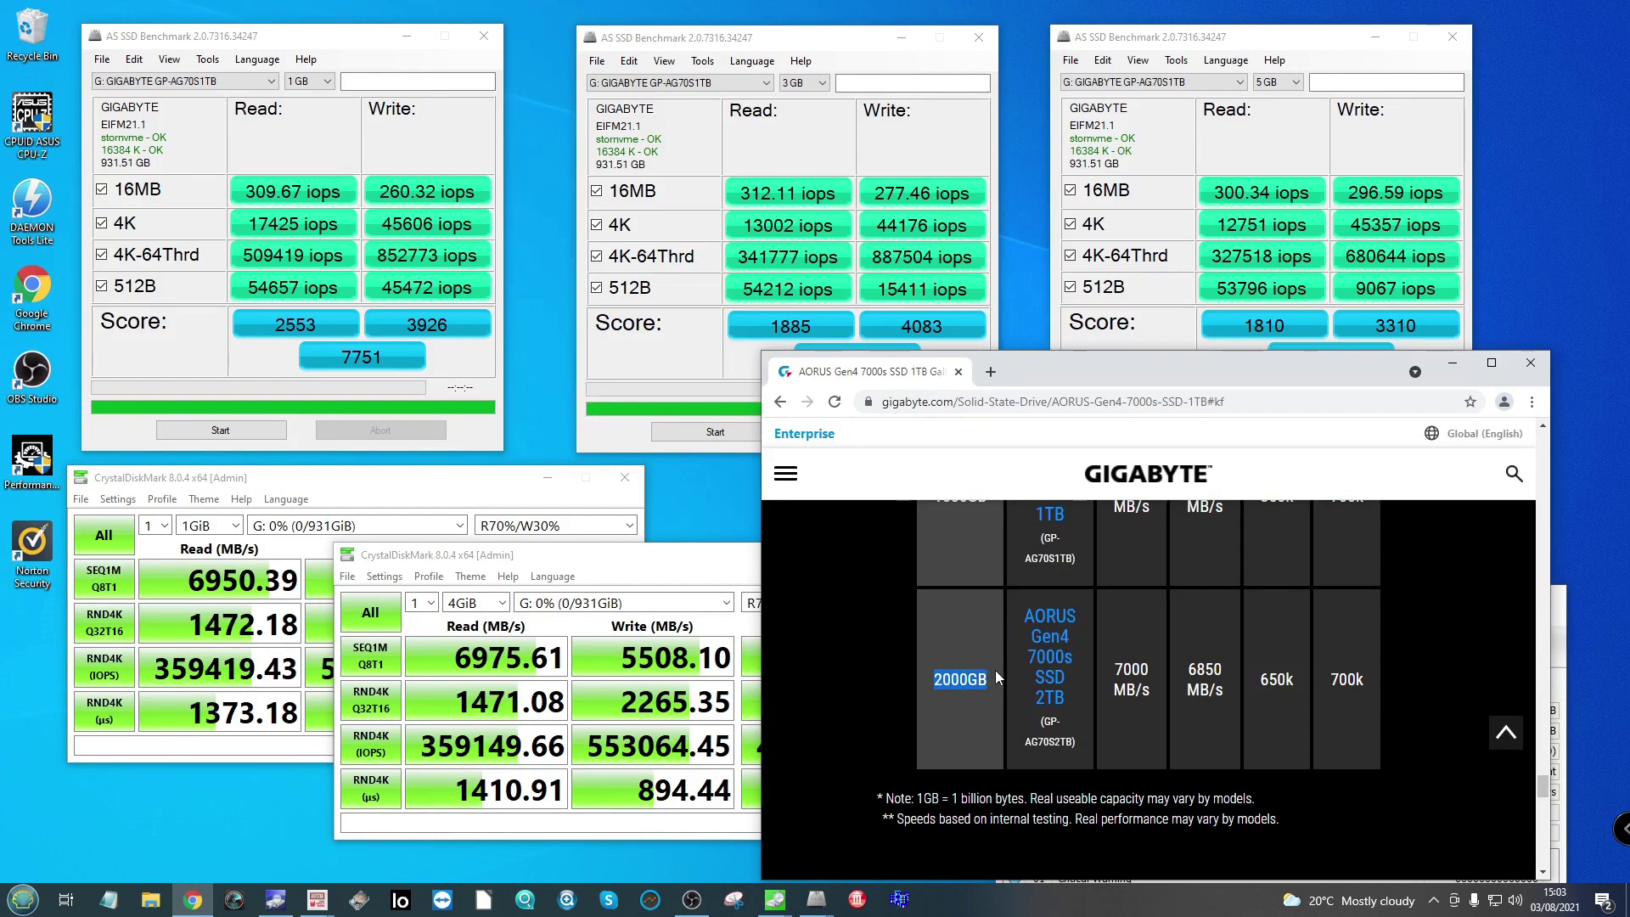
scroll(1282, 637, "up", 1)
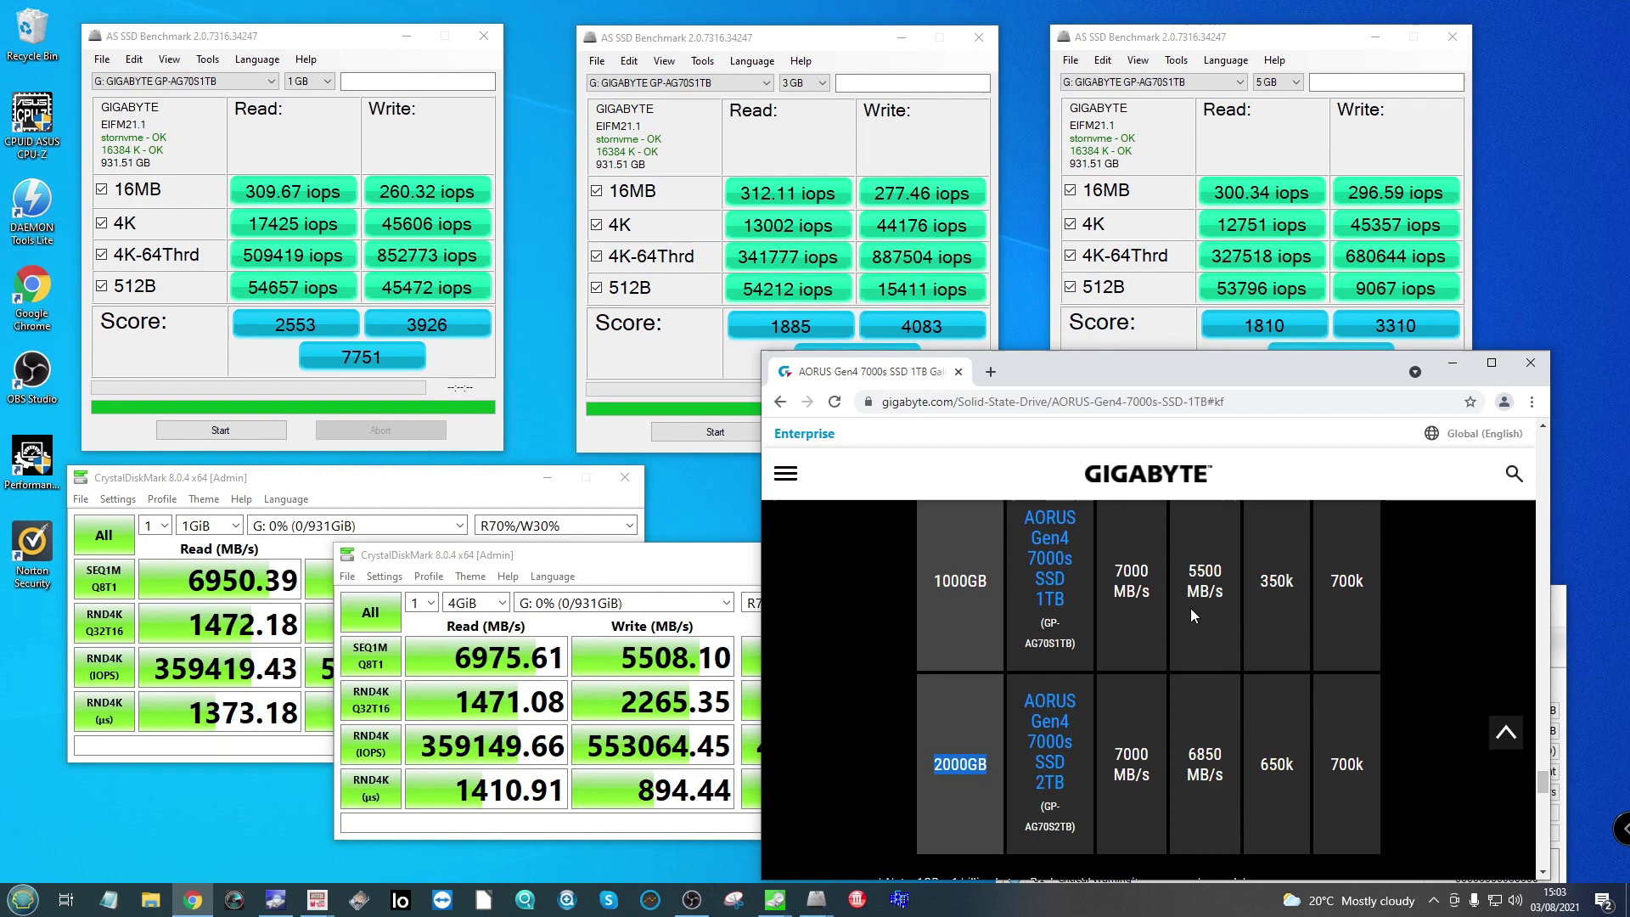
scroll(1209, 678, "up", 2)
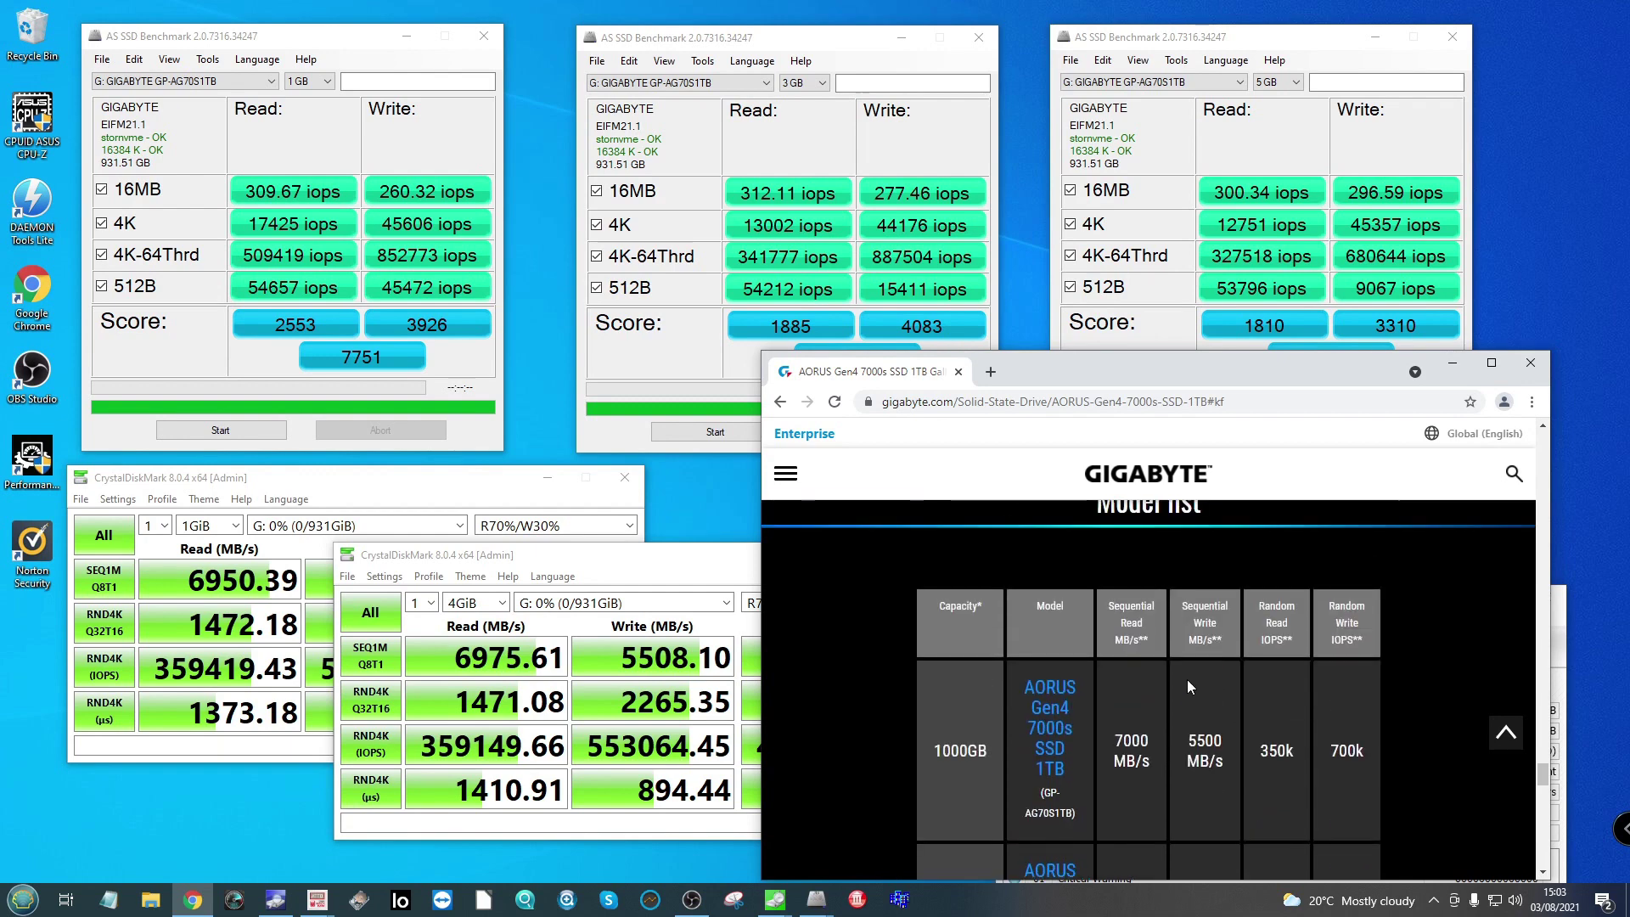
scroll(1185, 674, "down", 2)
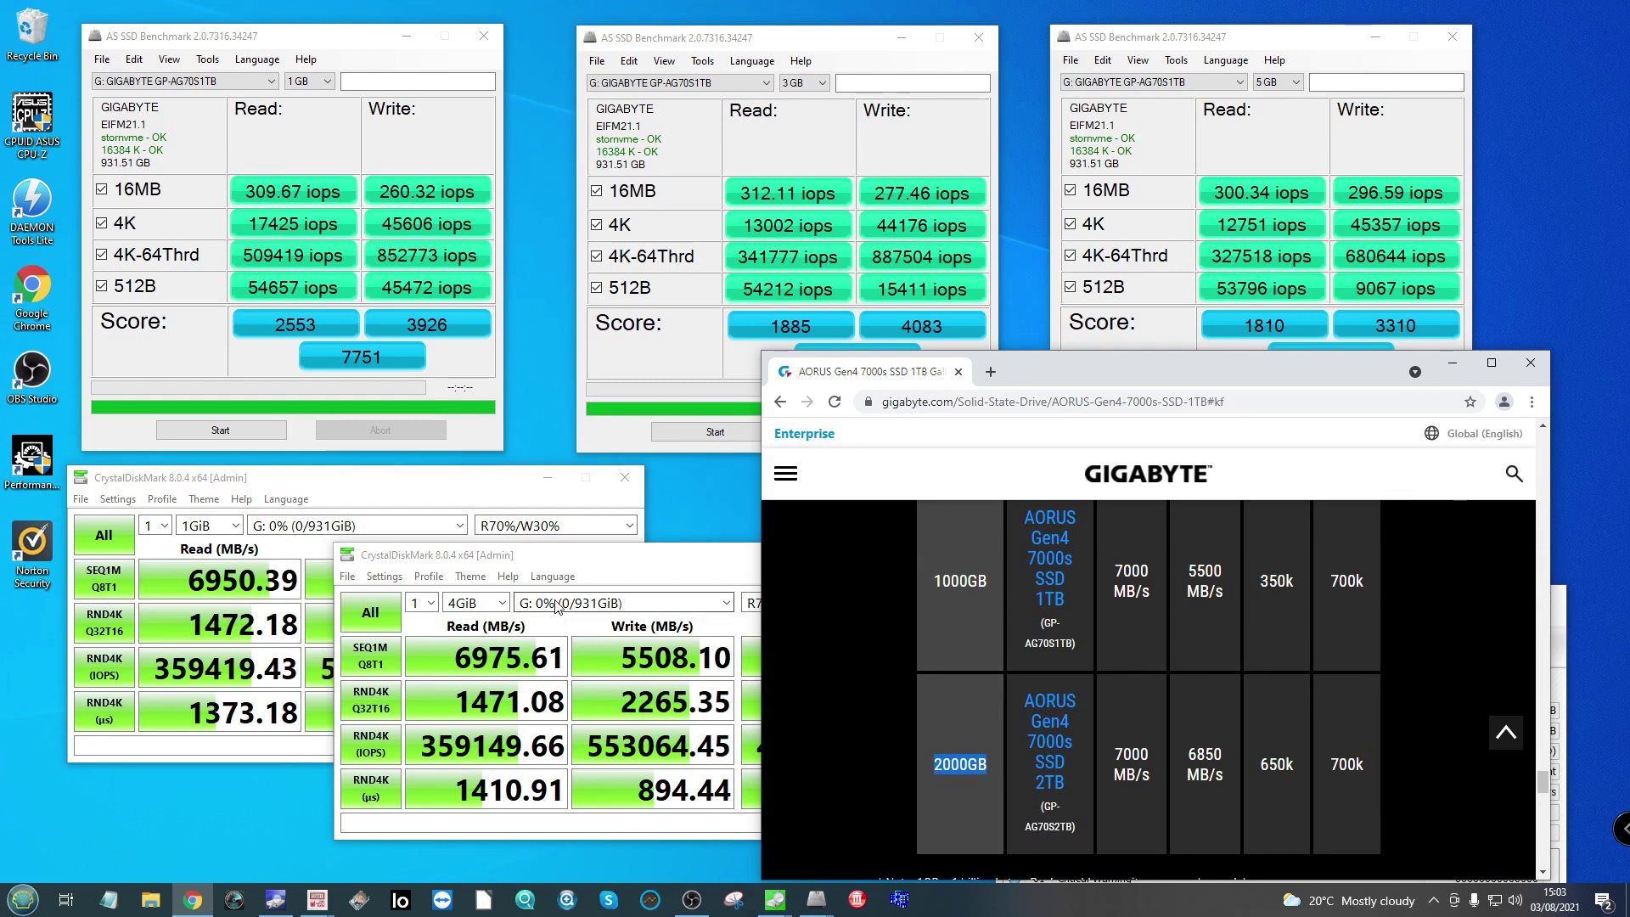
left_click_drag(632, 560, 513, 584)
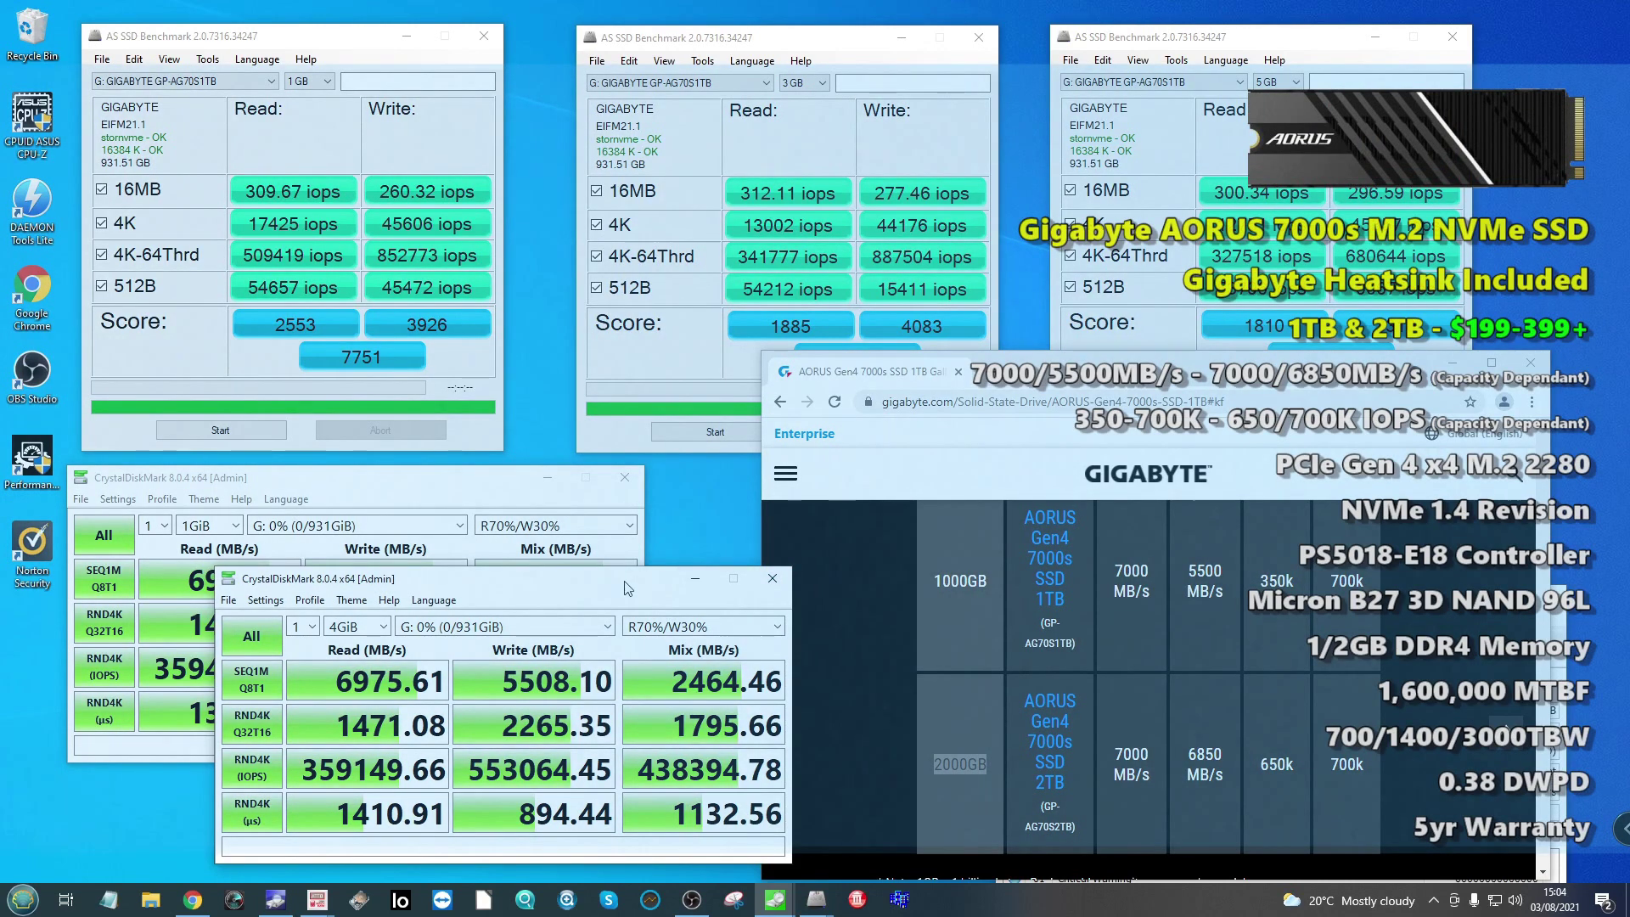
Step: Shift the 4GiB CrystalDiskMark window right, in front of the 1GiB results
left_click_drag(627, 587, 860, 558)
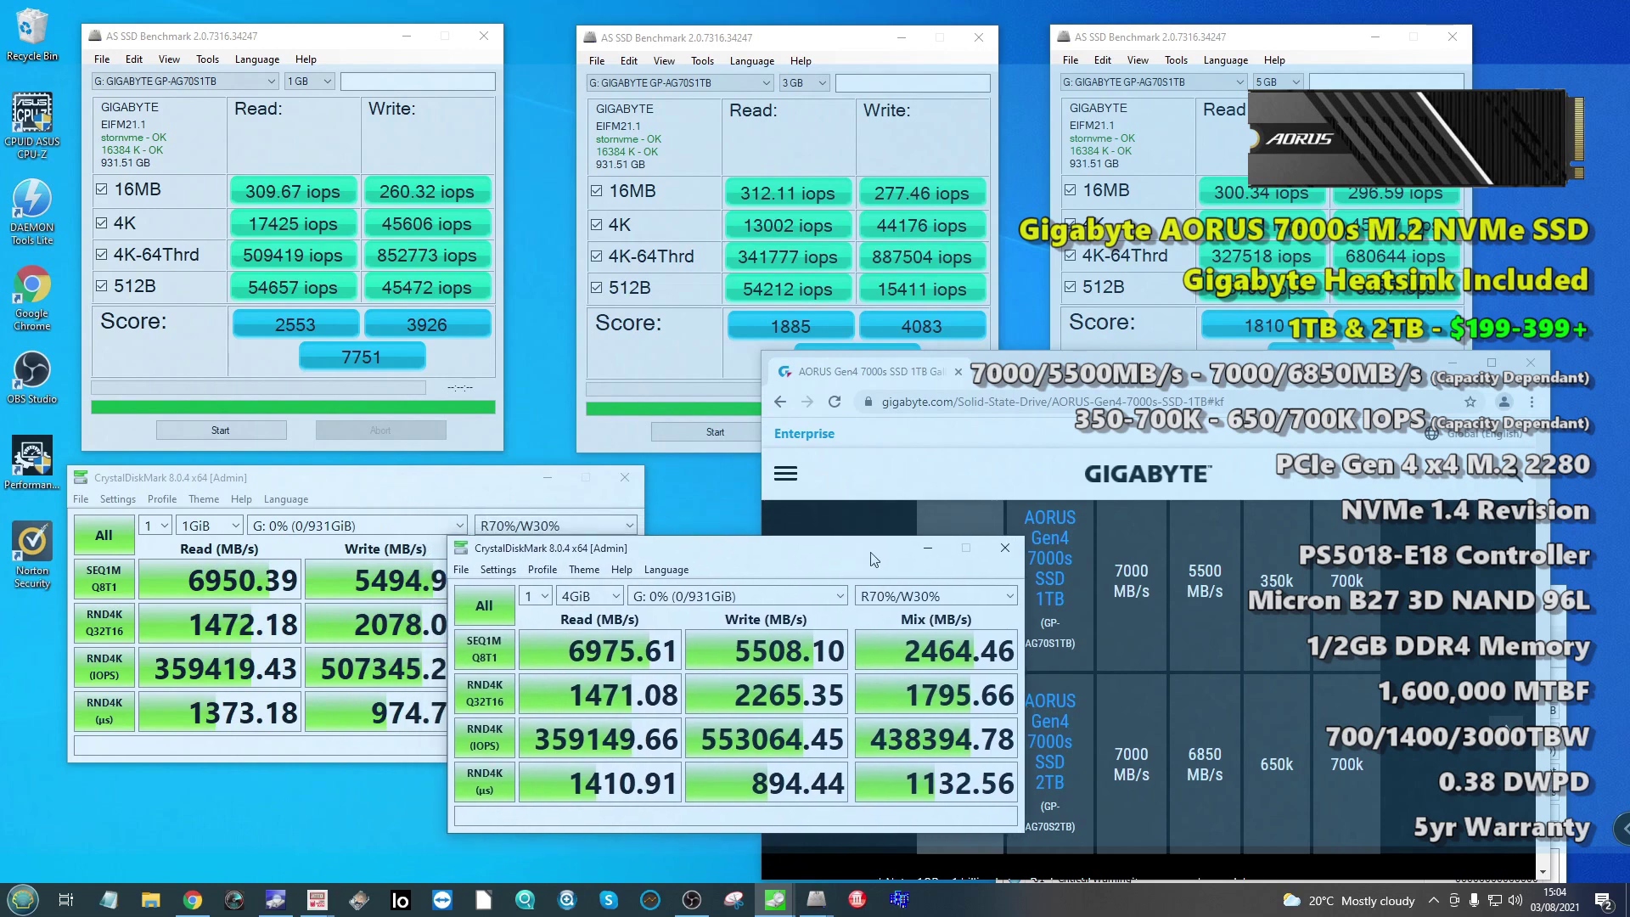
left_click(518, 485)
left_click_drag(805, 550, 812, 571)
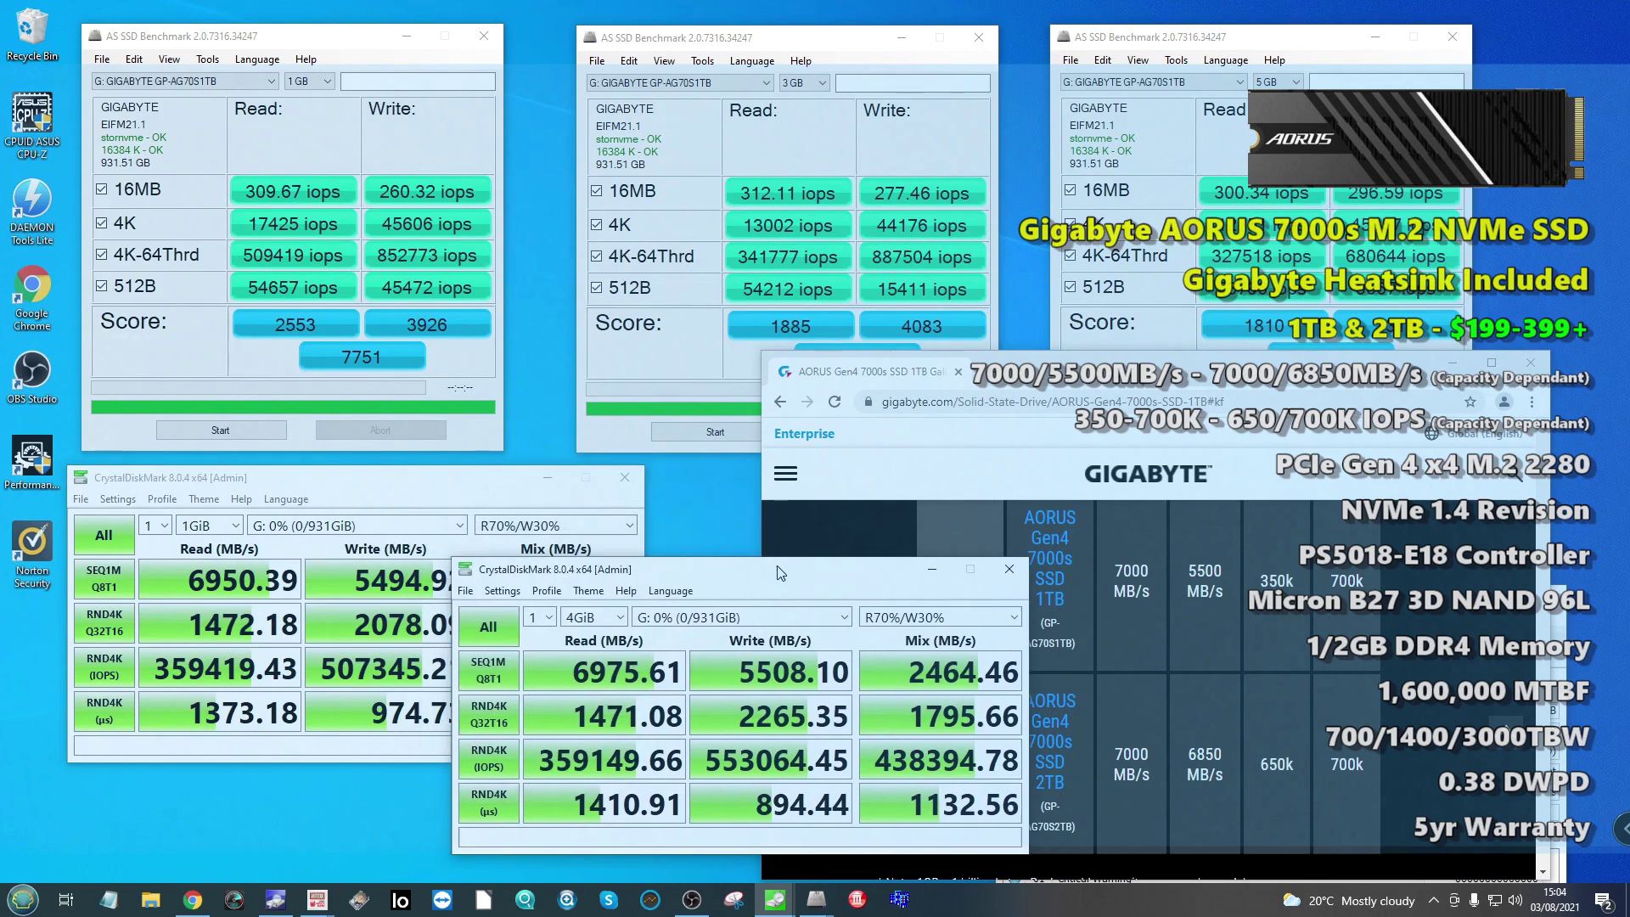